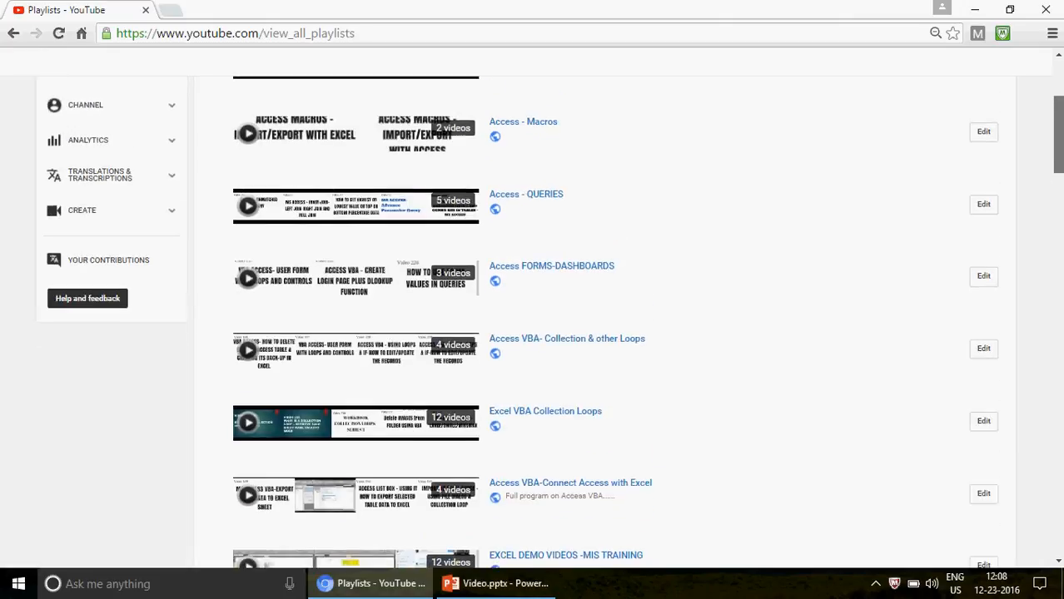
scroll(533, 325, up, 1)
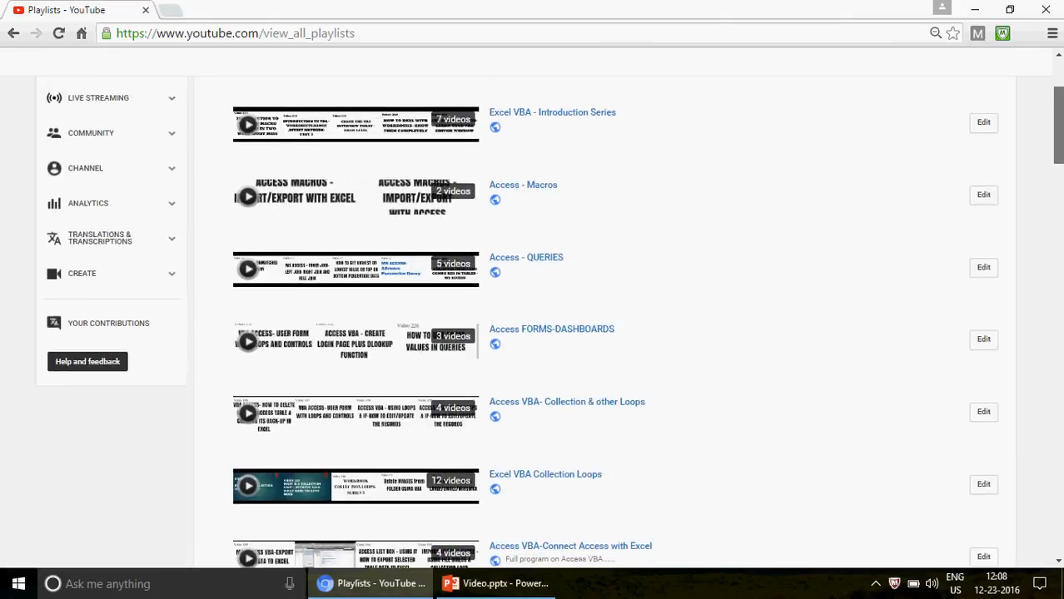
scroll(533, 325, down, 5)
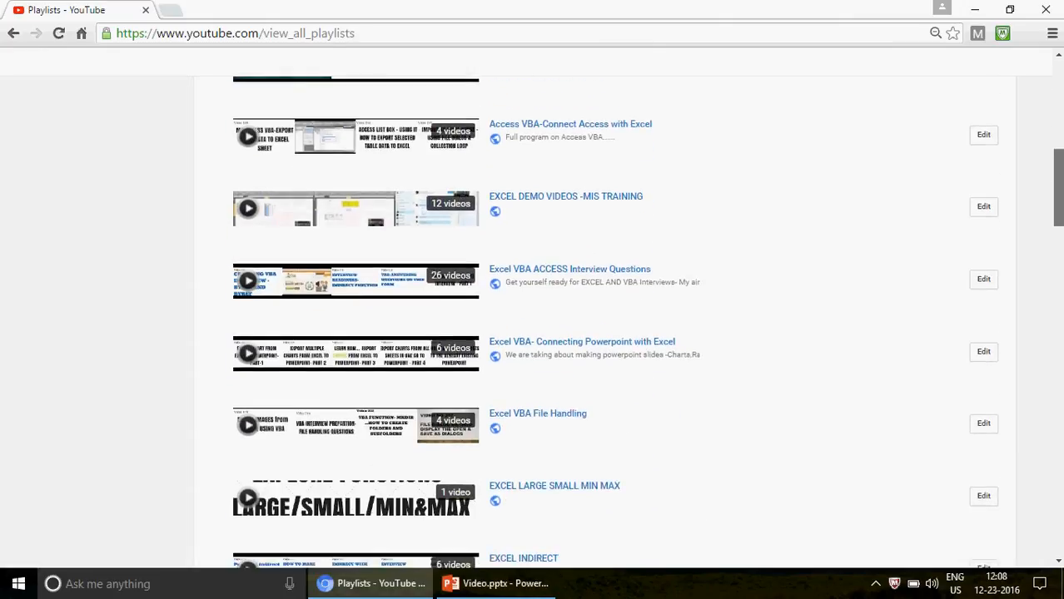
scroll(1060, 134, up, 7)
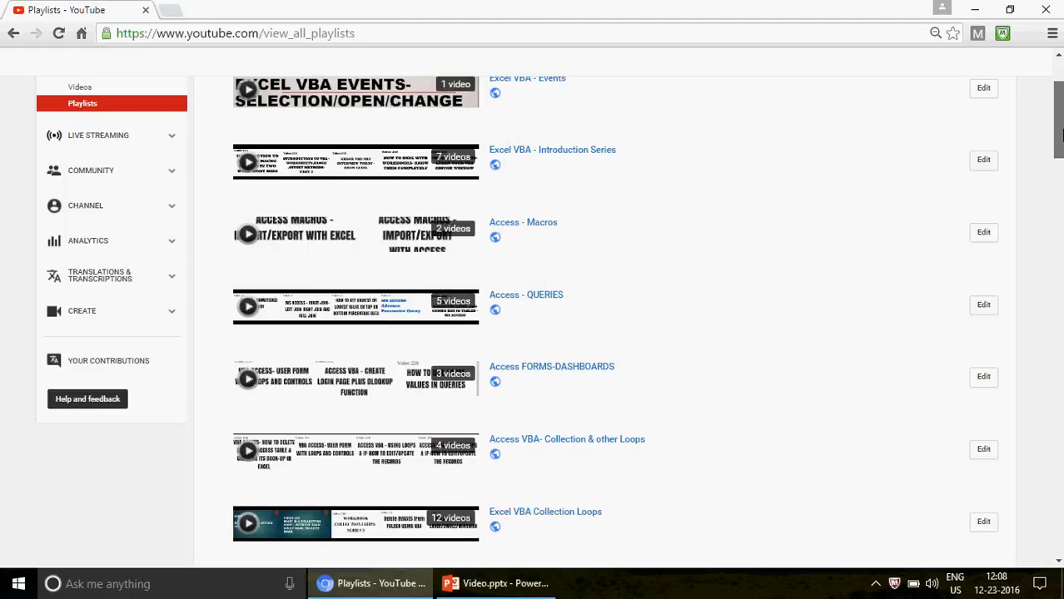
drag(1060, 133, 1060, 152)
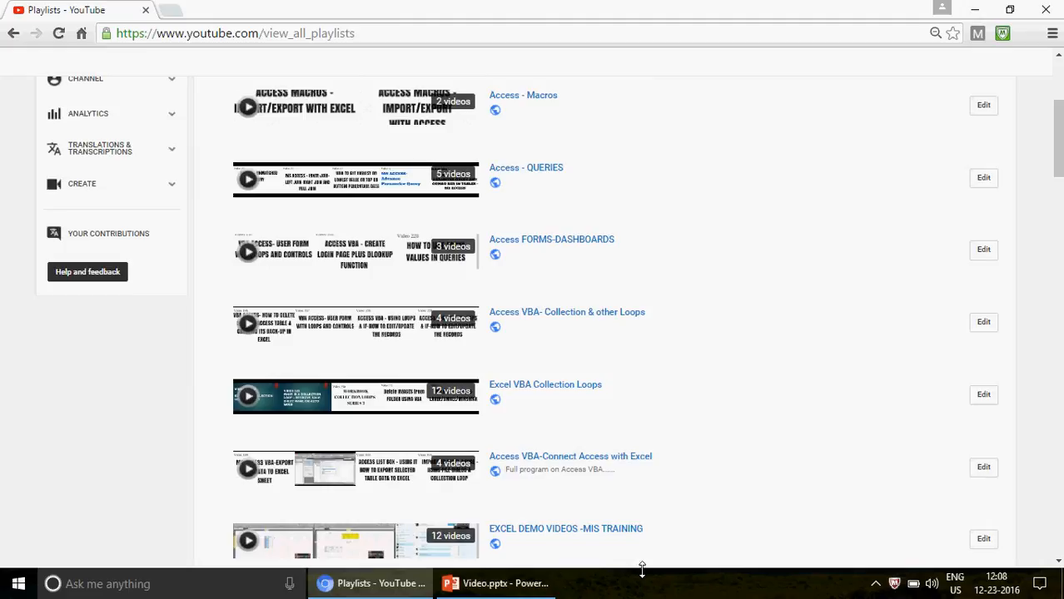
Step: Show the desktop, launch Access 2016 and create a new blank desktop database
key(super+d)
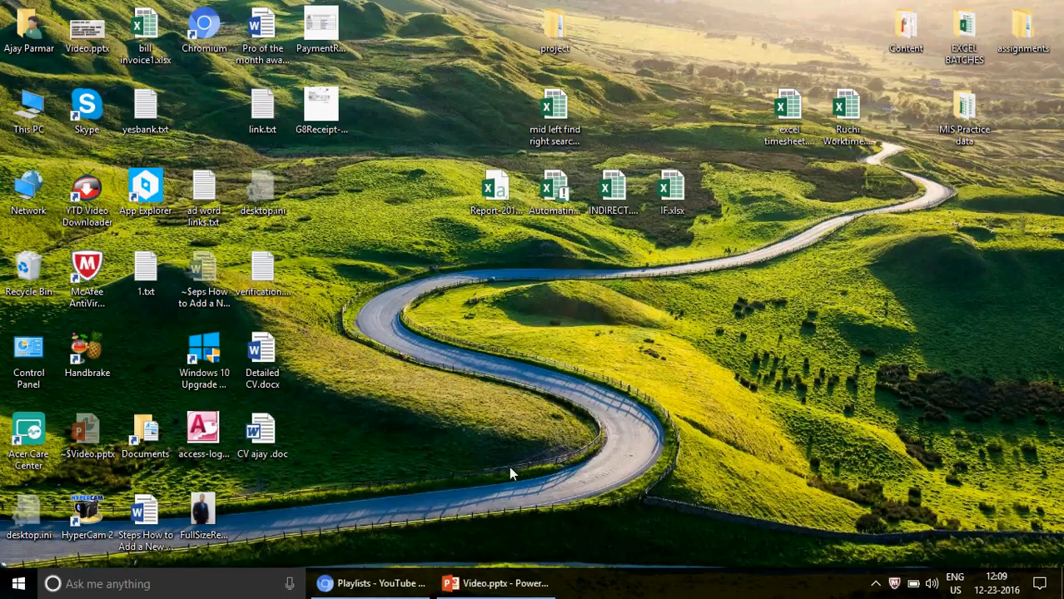
click(18, 585)
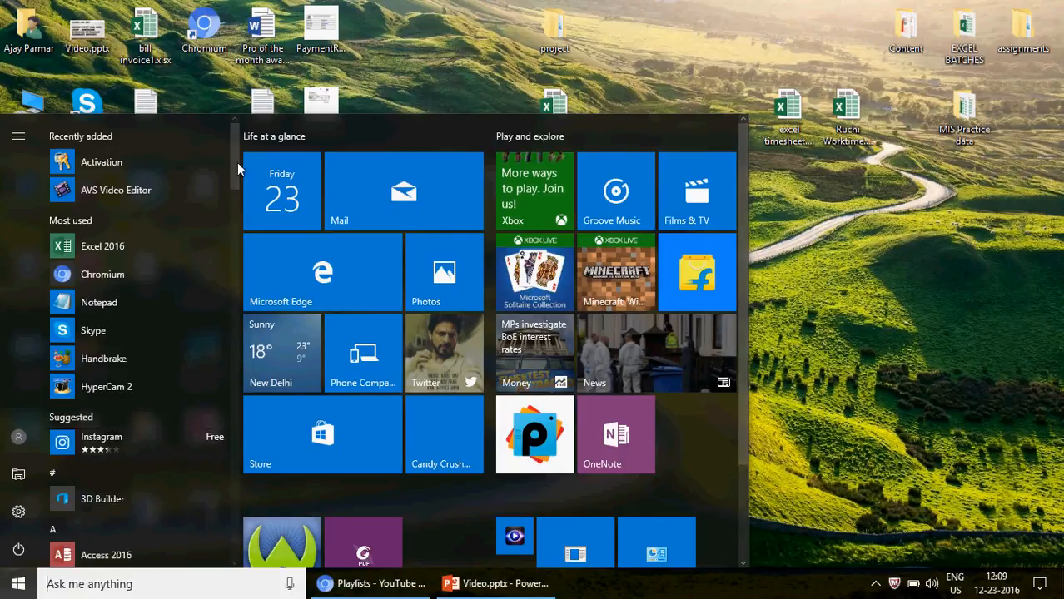
drag(236, 165, 236, 194)
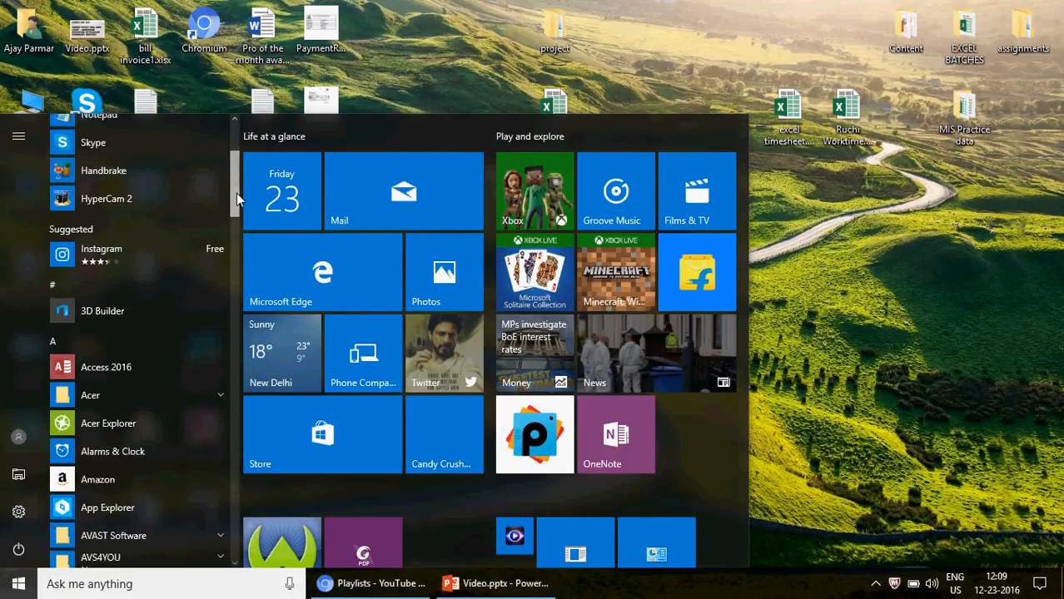
click(107, 367)
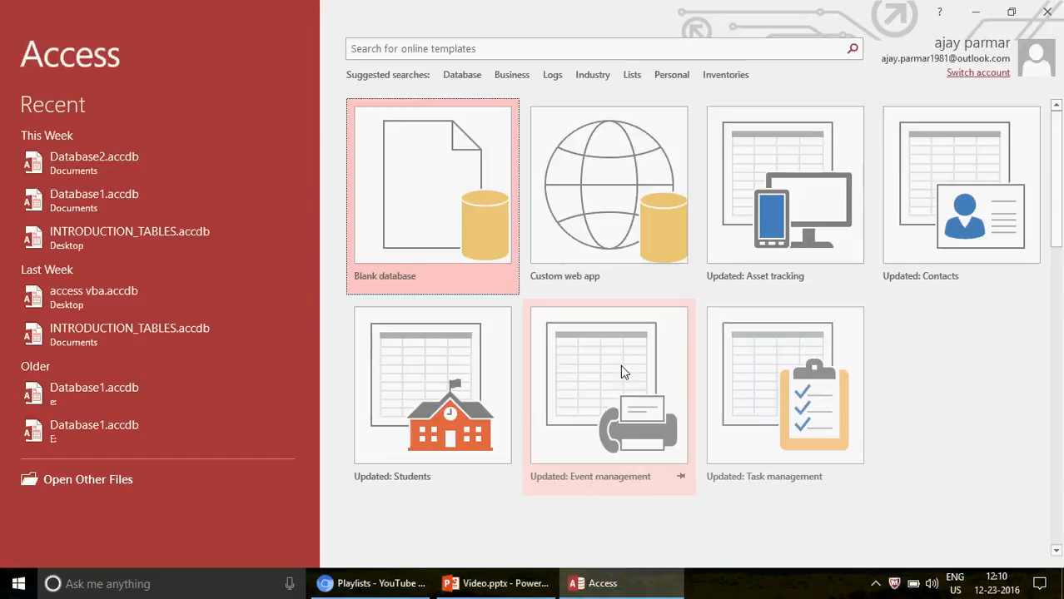
double_click(430, 214)
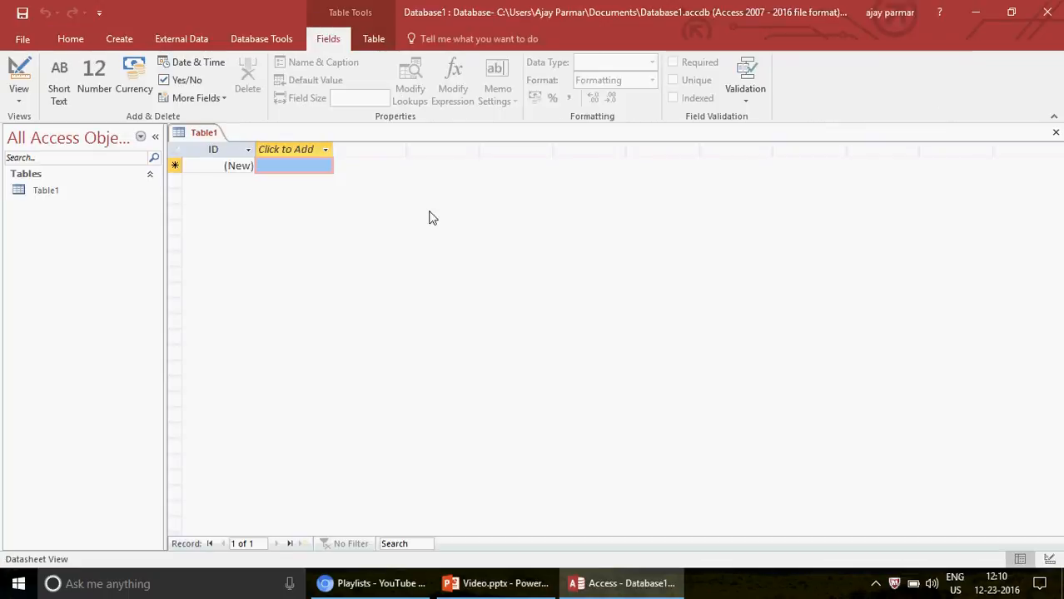
click(74, 39)
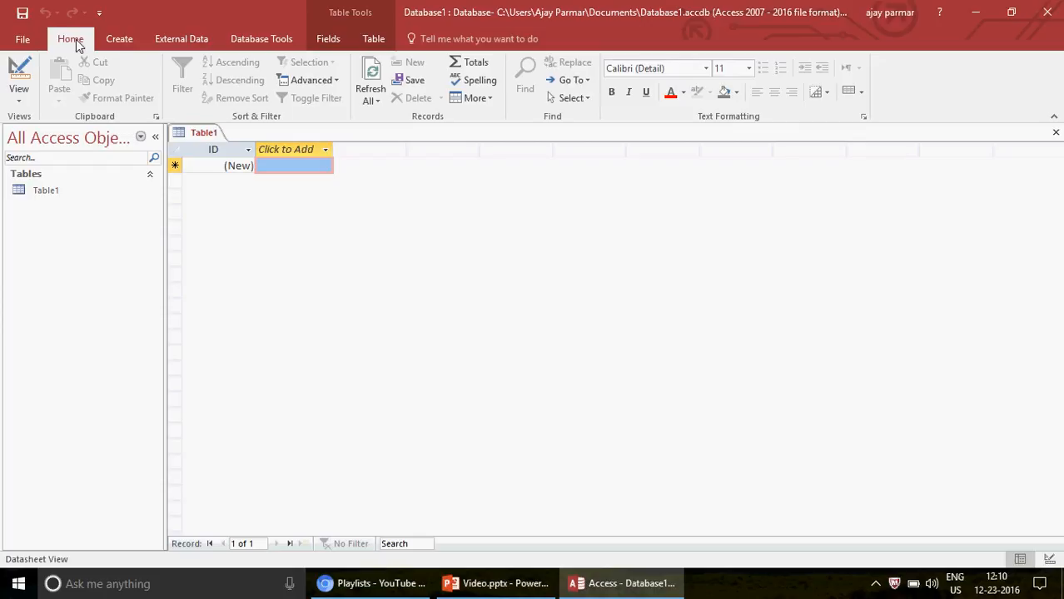
click(118, 39)
click(183, 38)
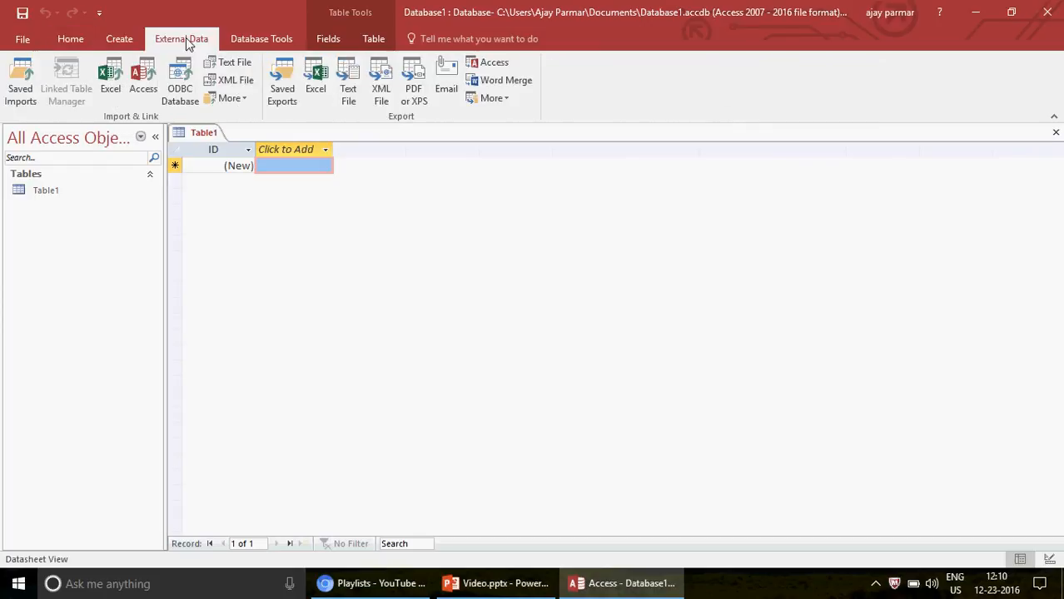
click(259, 39)
click(328, 39)
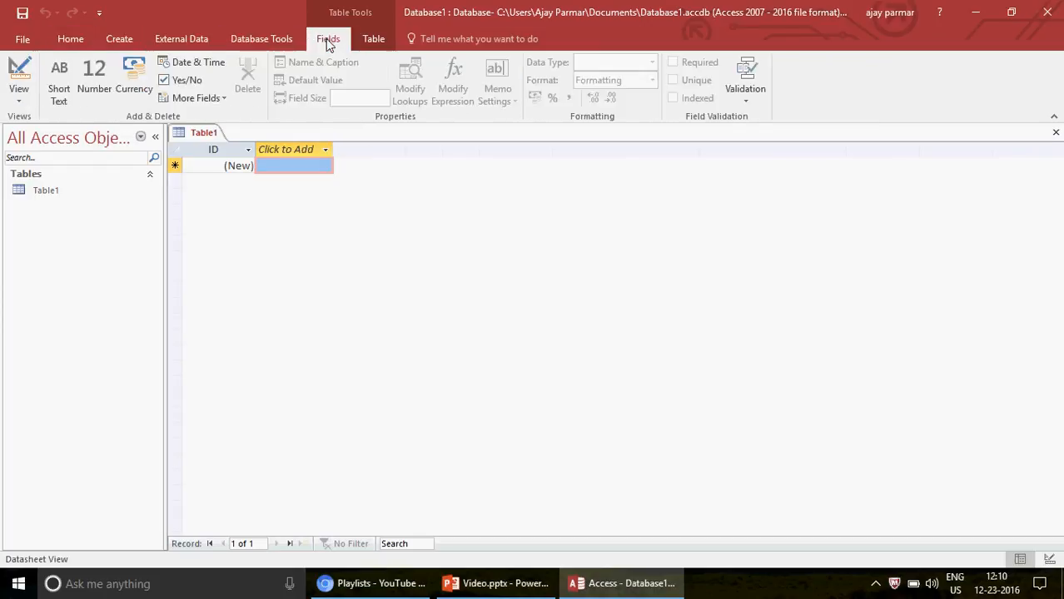
click(117, 38)
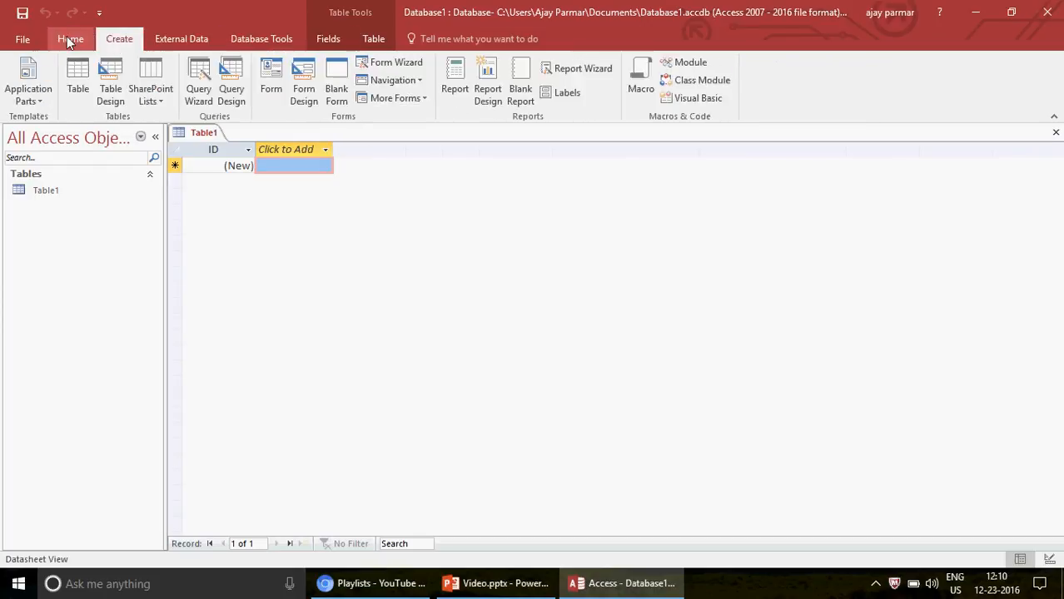
click(67, 39)
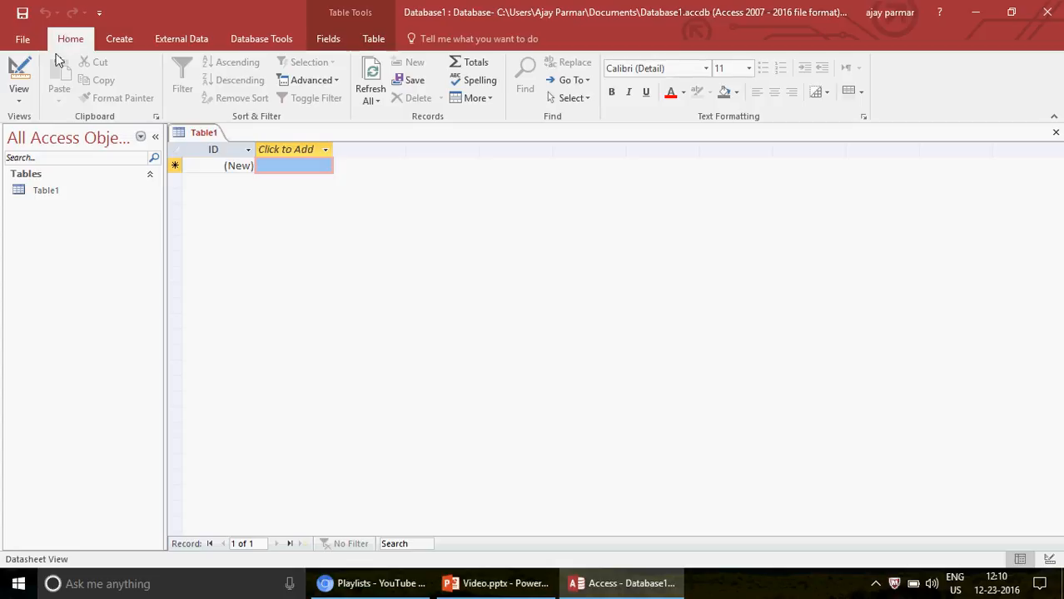
Step: Launch Excel and create a new blank workbook
click(23, 584)
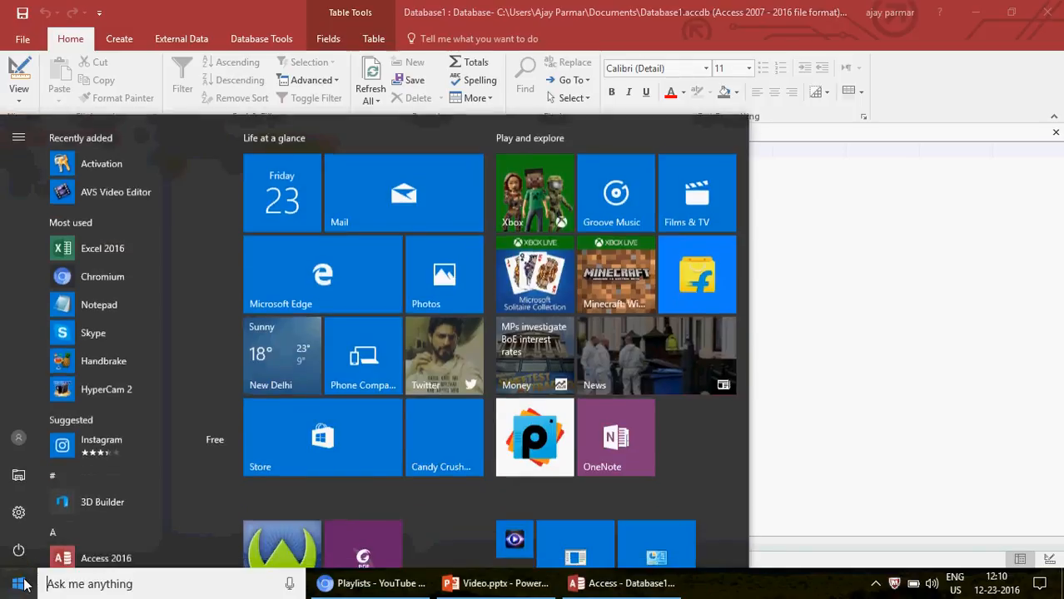
text(exce)
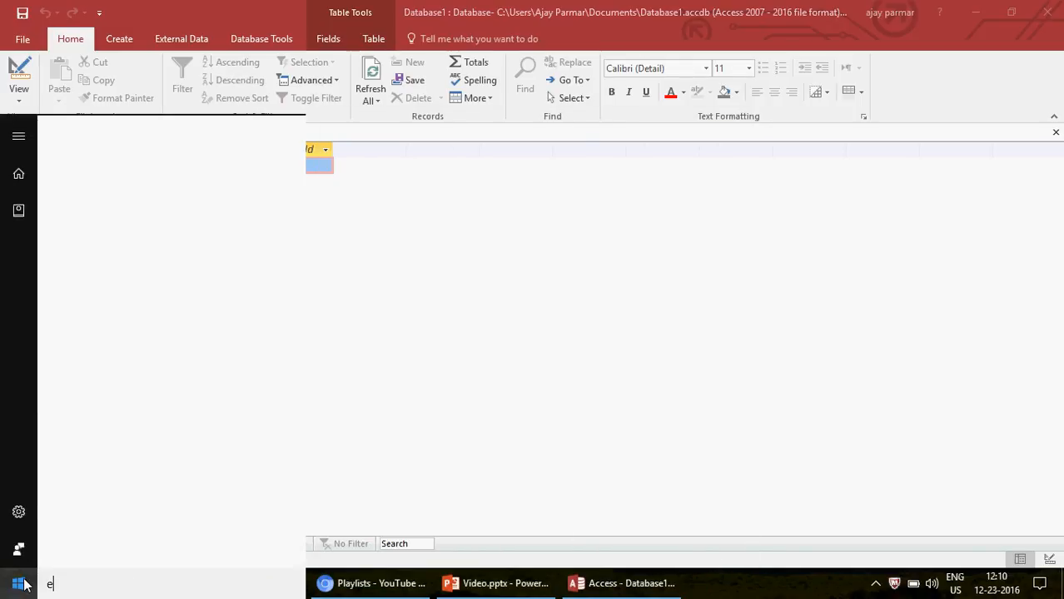
key(Escape)
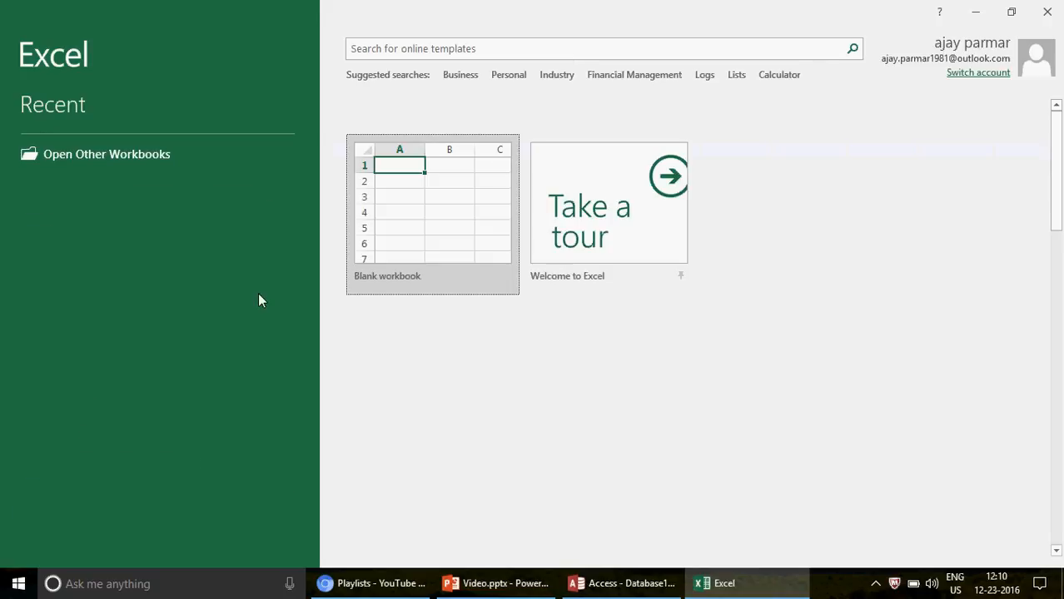
click(434, 201)
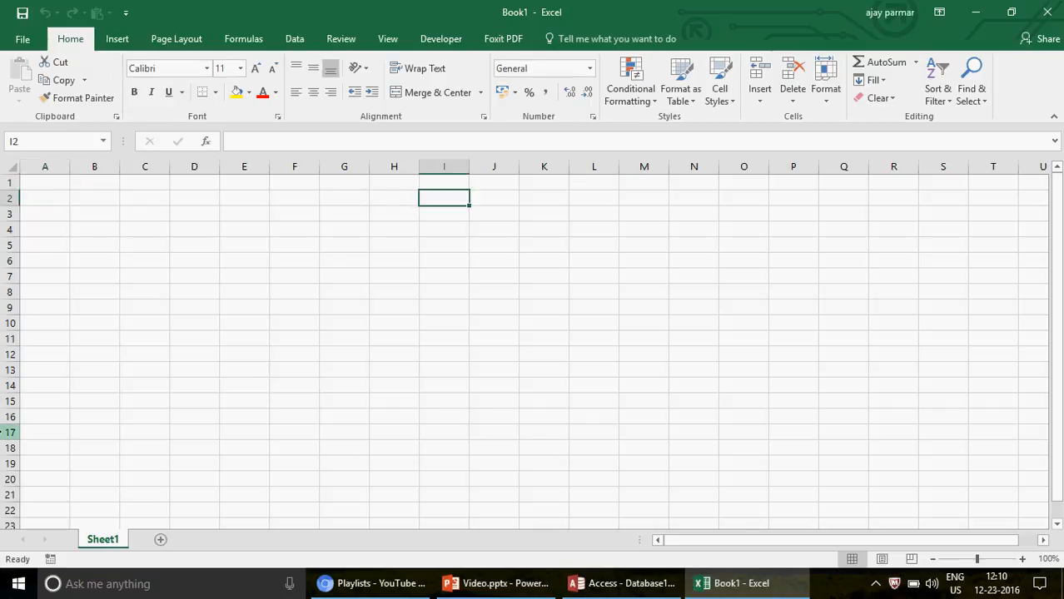
Step: Examine the worksheet's extent by jumping to column A's last row and back to A1, and briefly selecting all cells
click(51, 433)
key(ctrl+Down)
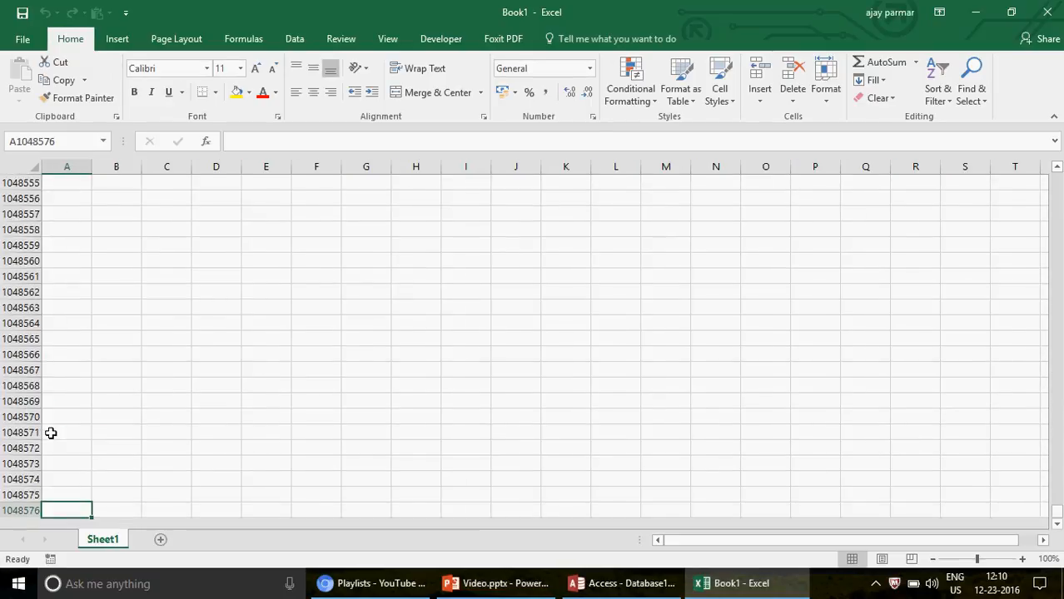
key(ctrl+Up)
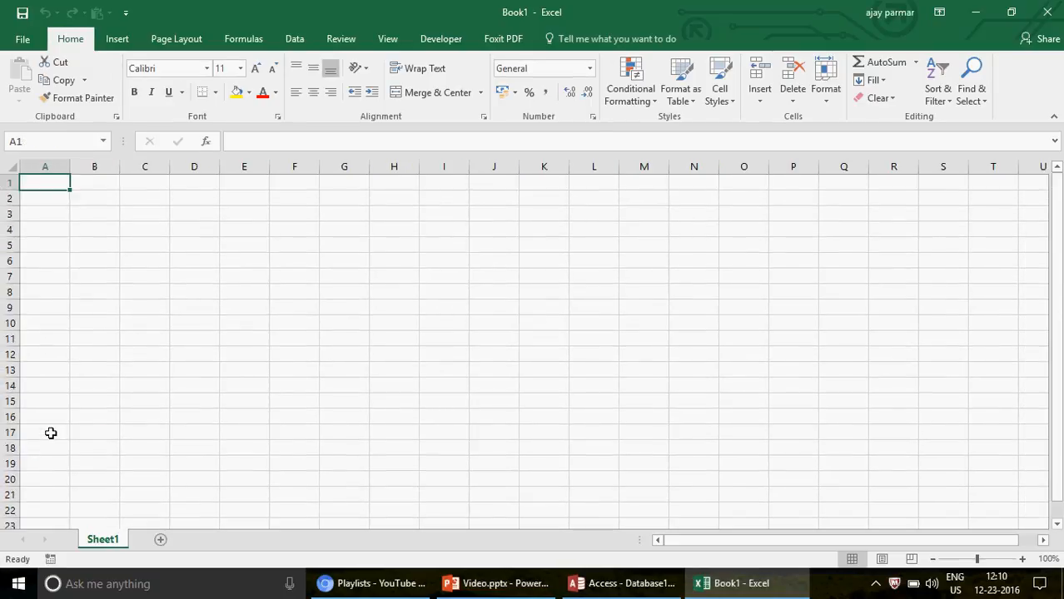
key(ctrl+a)
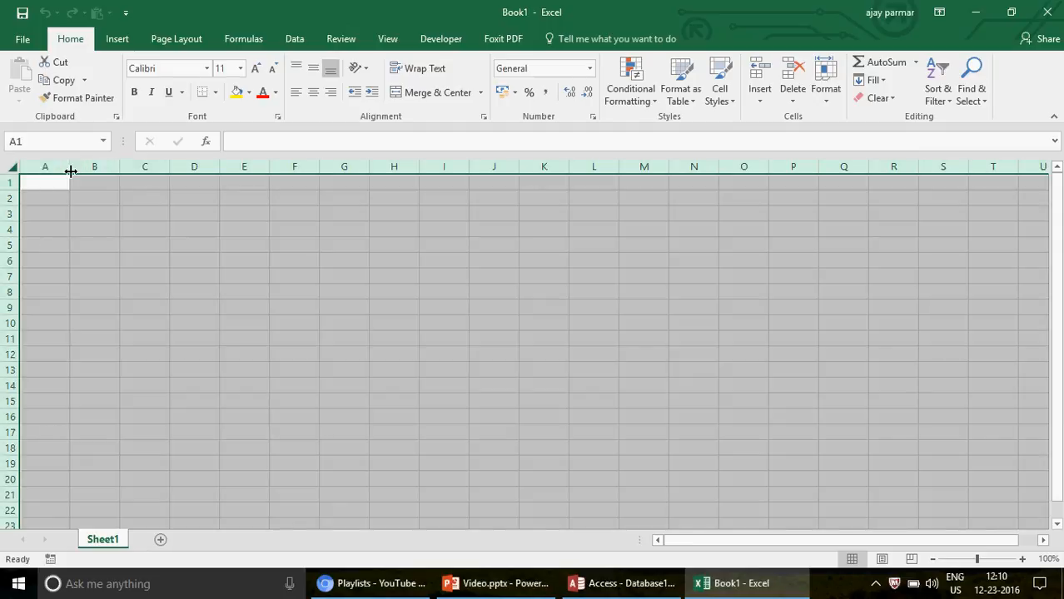
click(107, 179)
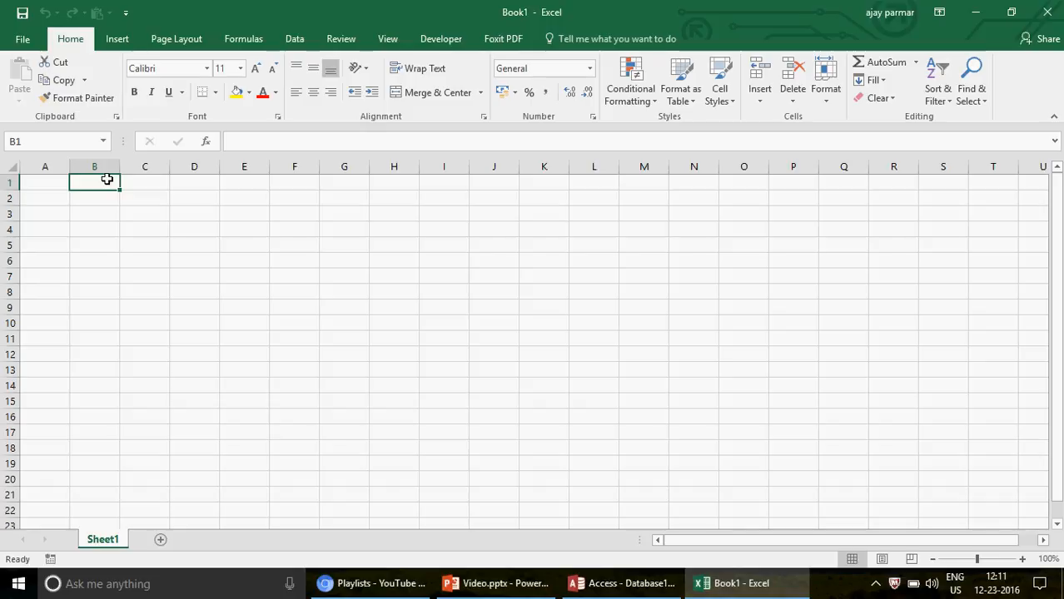
Step: Switch to Access and close the empty Table1 datasheet without adding any fields
click(639, 586)
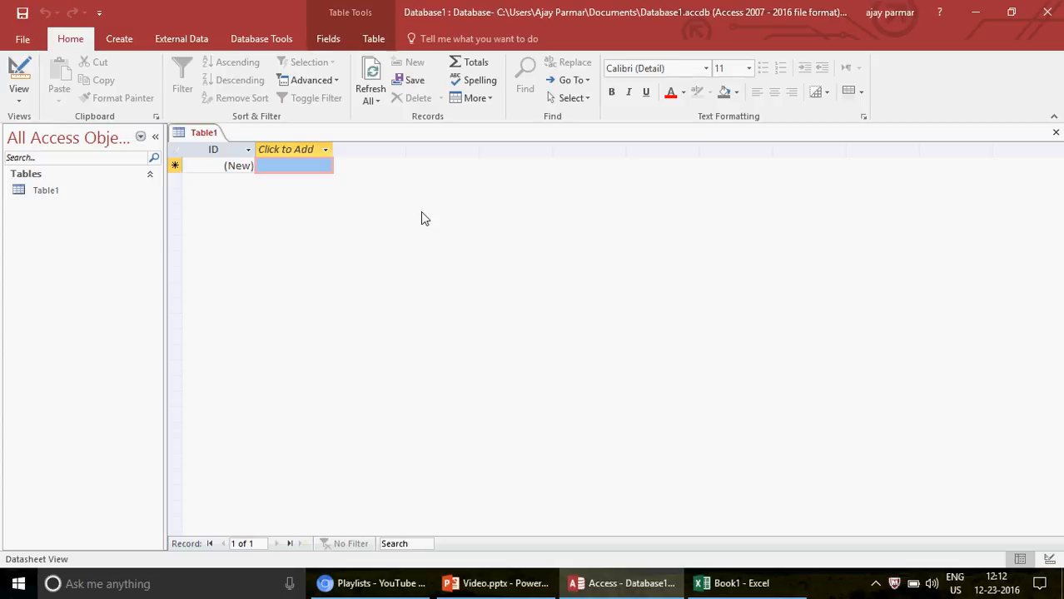
click(1055, 134)
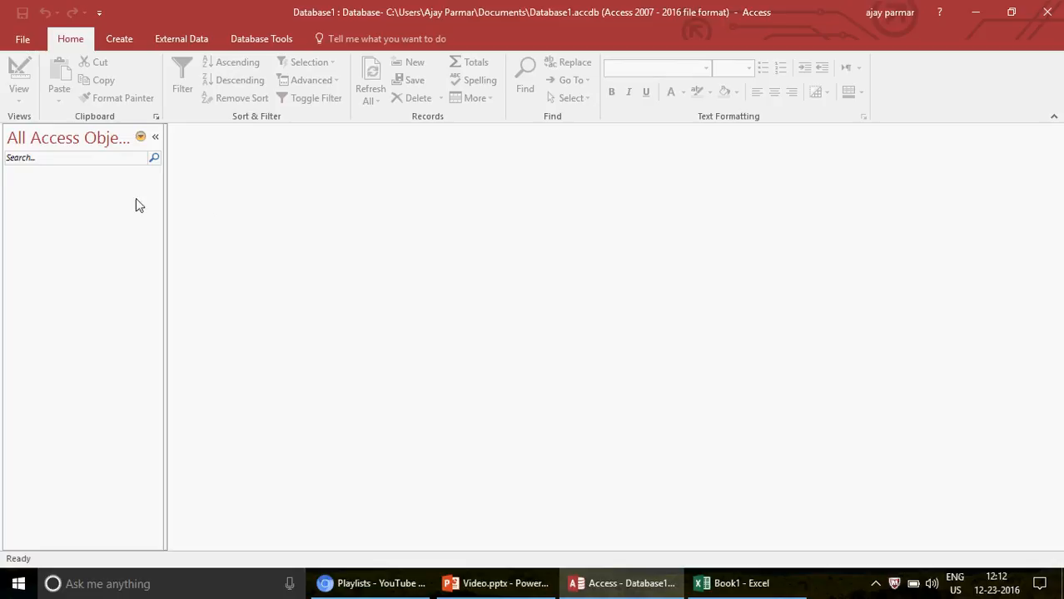
click(747, 583)
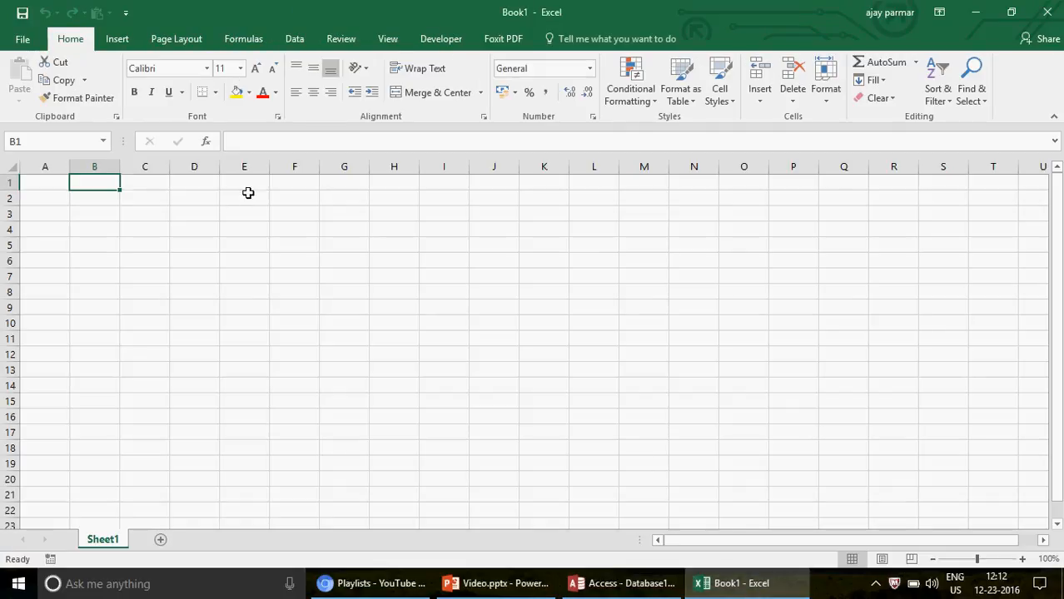
click(108, 204)
key(Up)
key(Right)
key(Down)
key(Down)
key(Up)
key(Up)
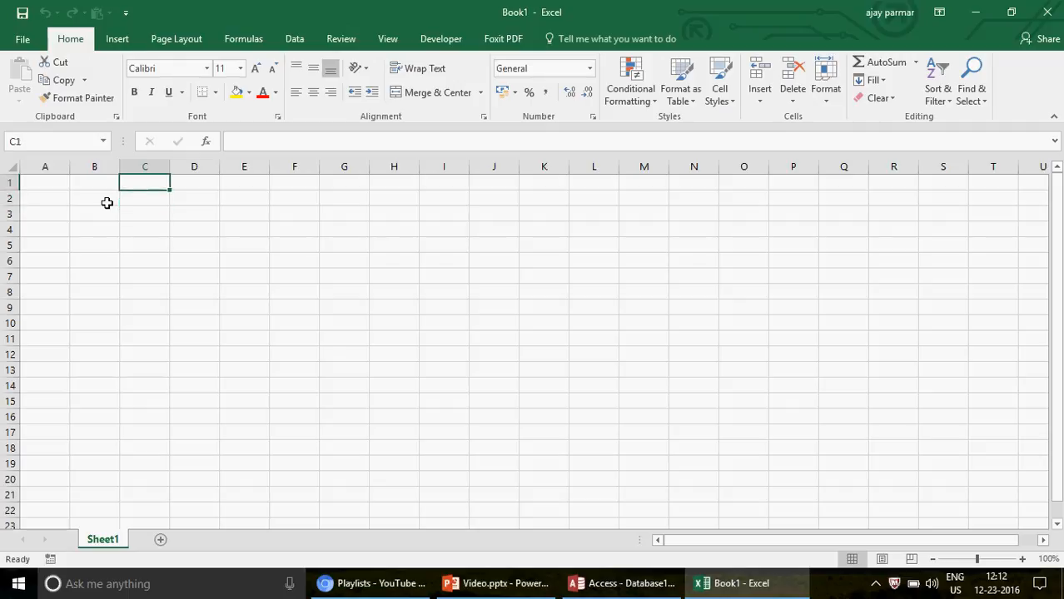
key(Left)
key(Left)
key(Right)
key(Right)
key(Right)
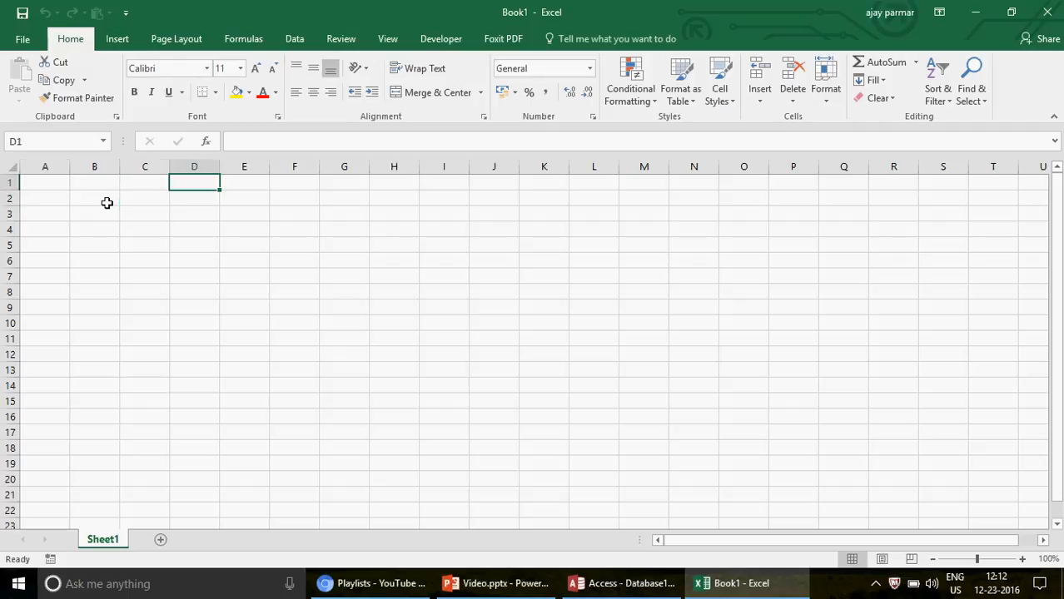
key(Right)
key(Left)
key(Left)
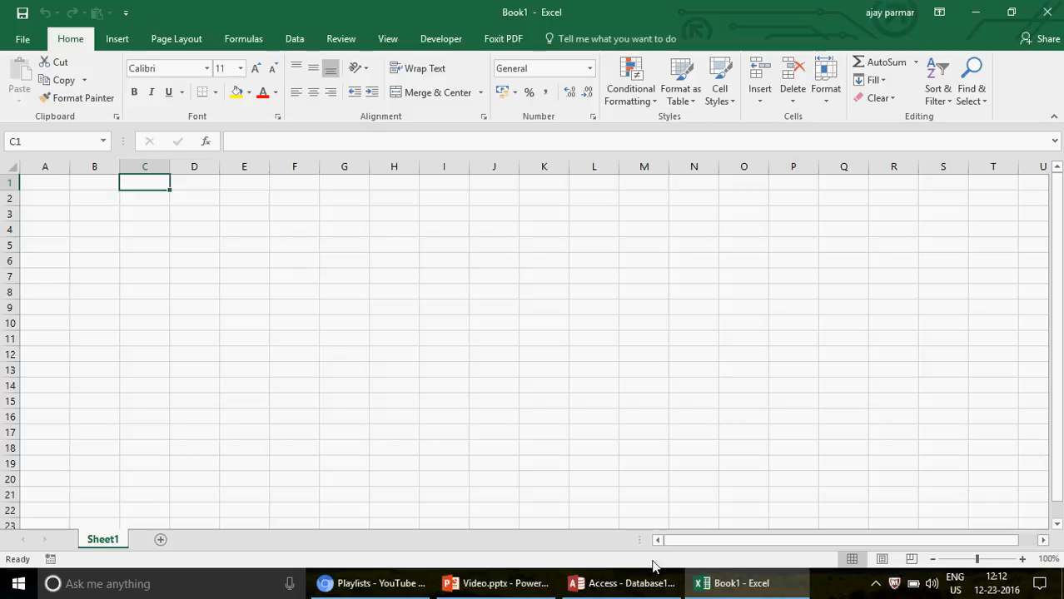
click(629, 580)
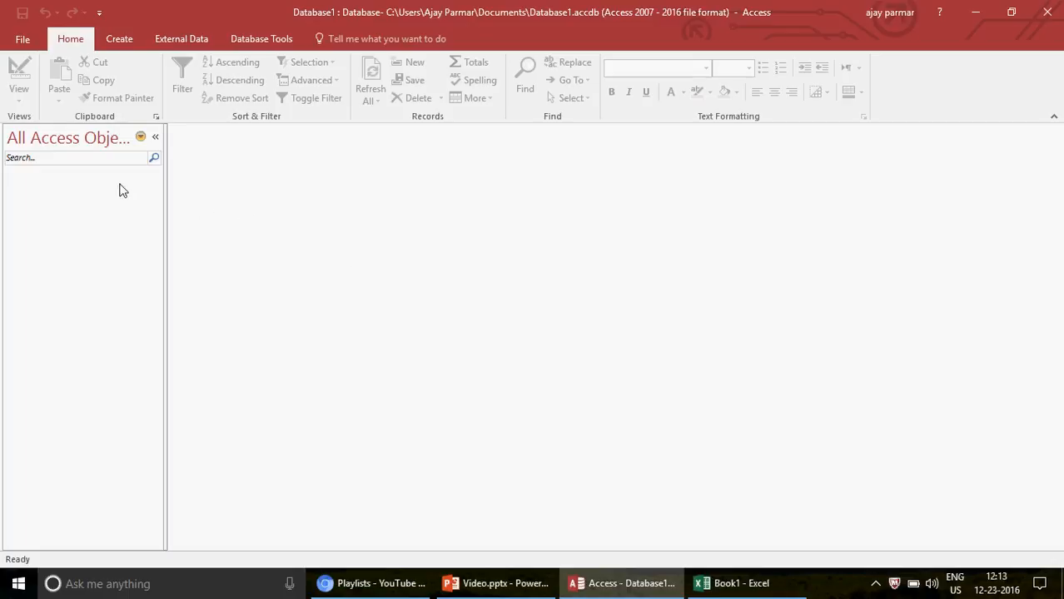
Step: Switch to Excel and enter the title HOW TO CREATE THE ACCESS TABLES WITHIN ACCESS in cell E1
click(768, 591)
click(246, 181)
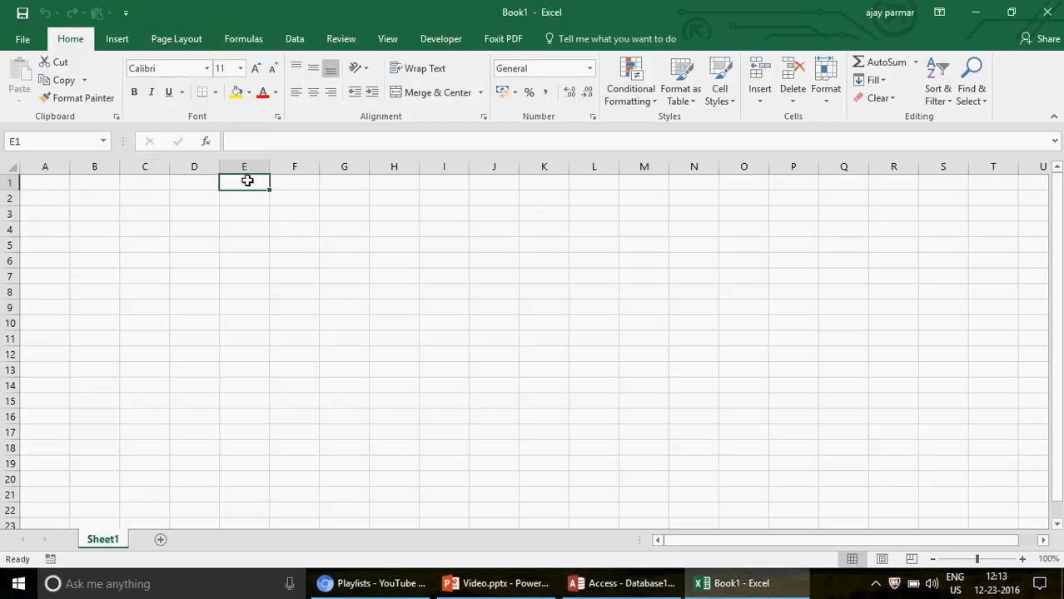
text(ho)
key(BackSpace)
key(BackSpace)
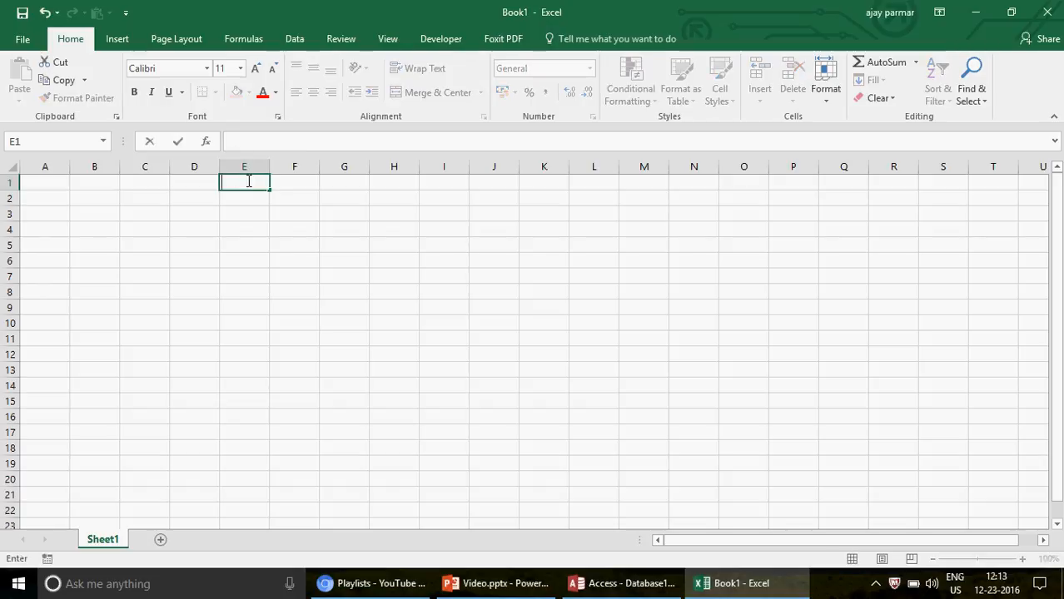
text(how)
key(BackSpace)
key(BackSpace)
key(BackSpace)
key(Caps_Lock)
text(HO)
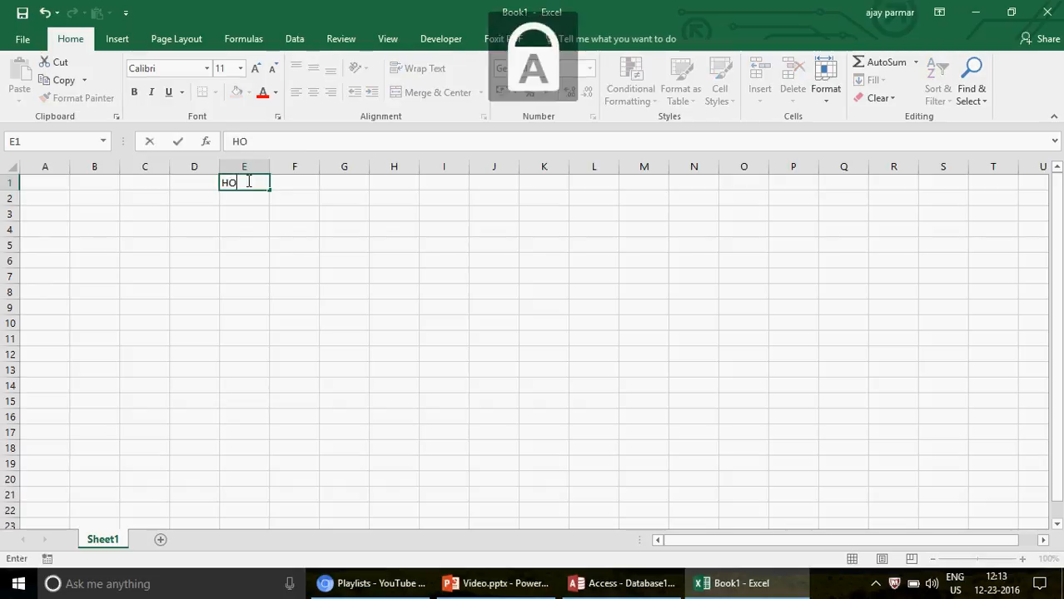
text(W TO CREATE THE)
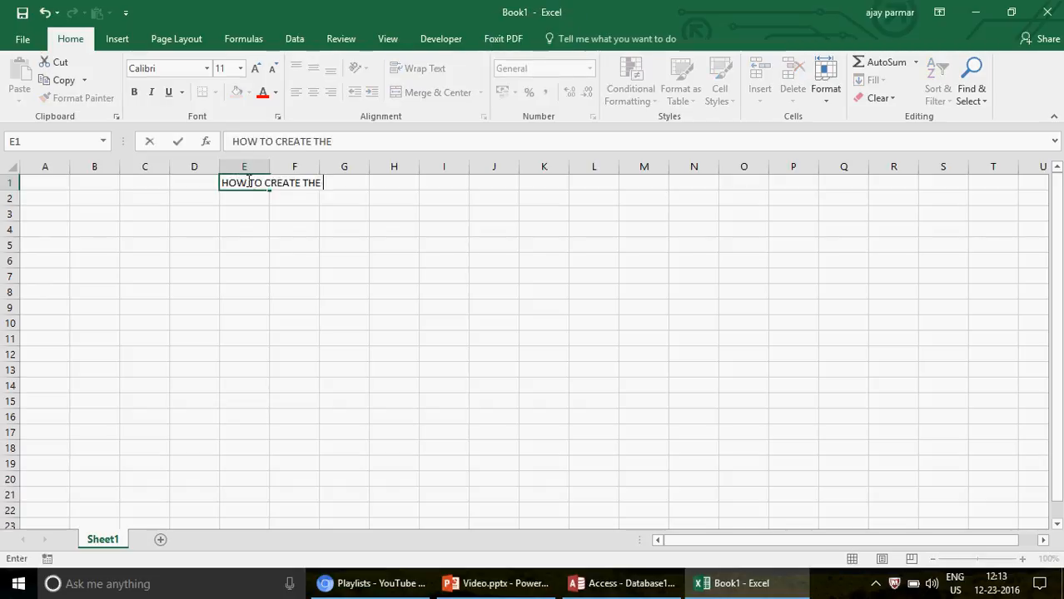
key(BackSpace)
key(BackSpace)
text(HE ACCESS TABLE)
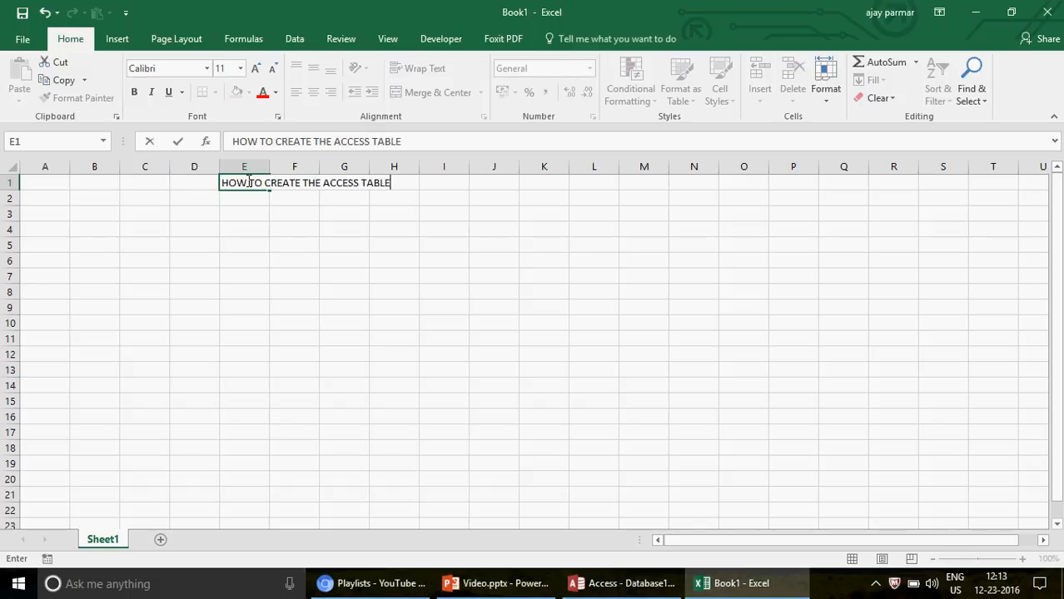
text(S WITHIN )
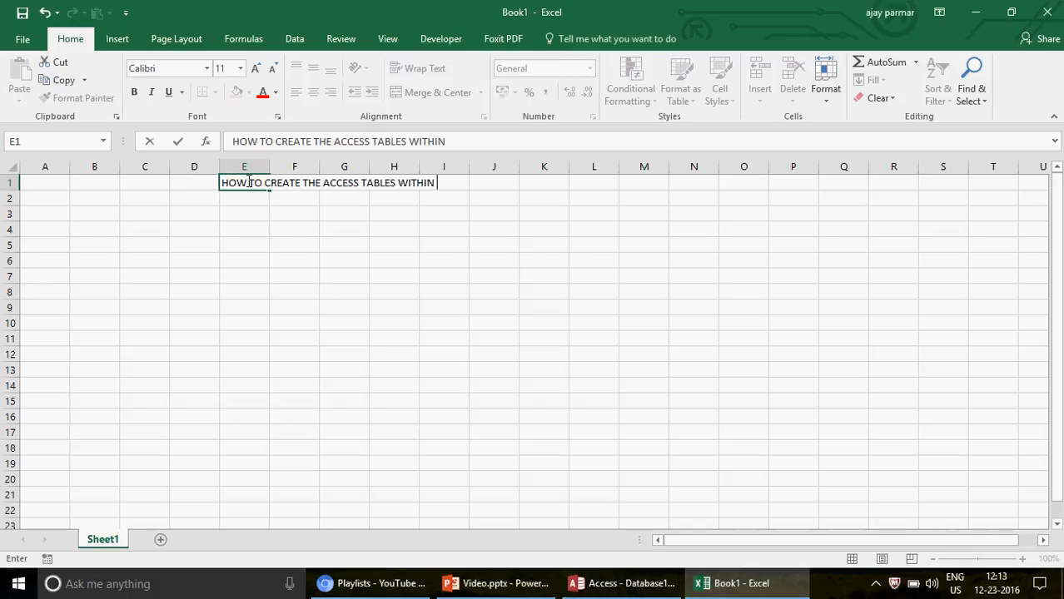
text(ACCESS)
key(Return)
Step: Set the font size of the title in cell E1 to 18
click(248, 182)
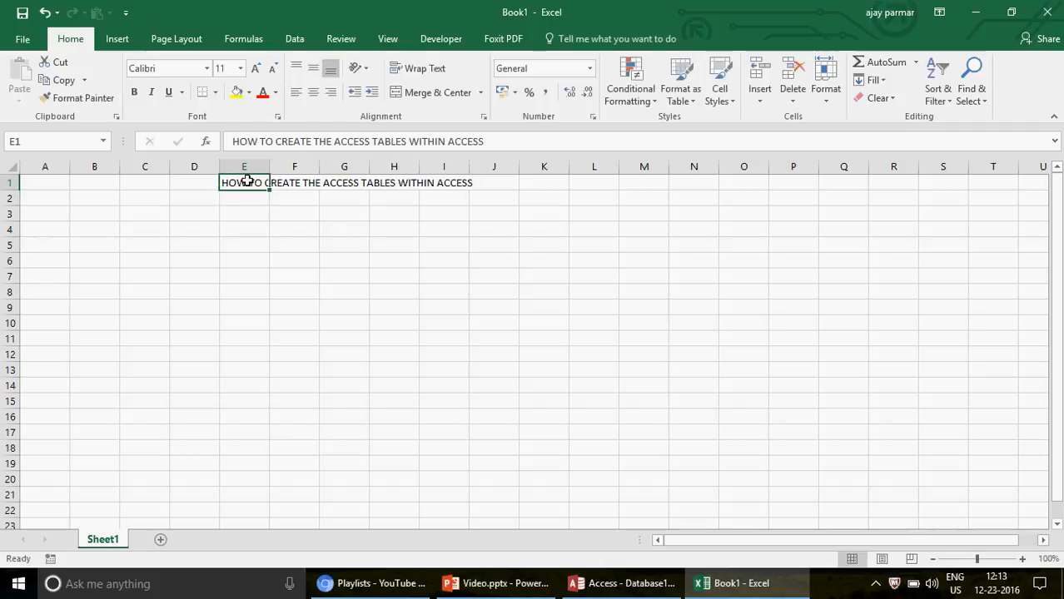
click(241, 68)
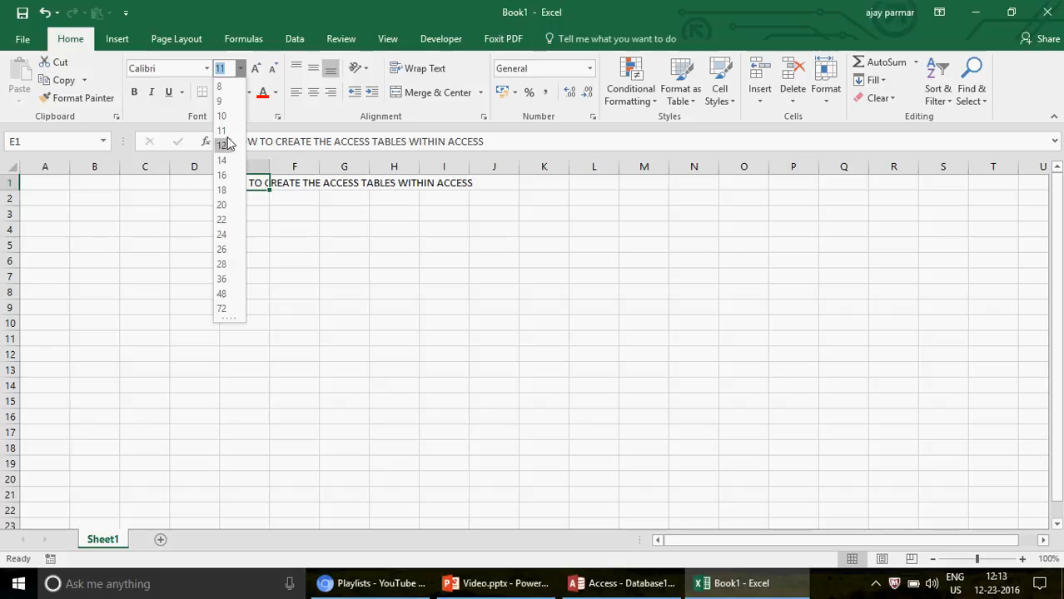
click(222, 190)
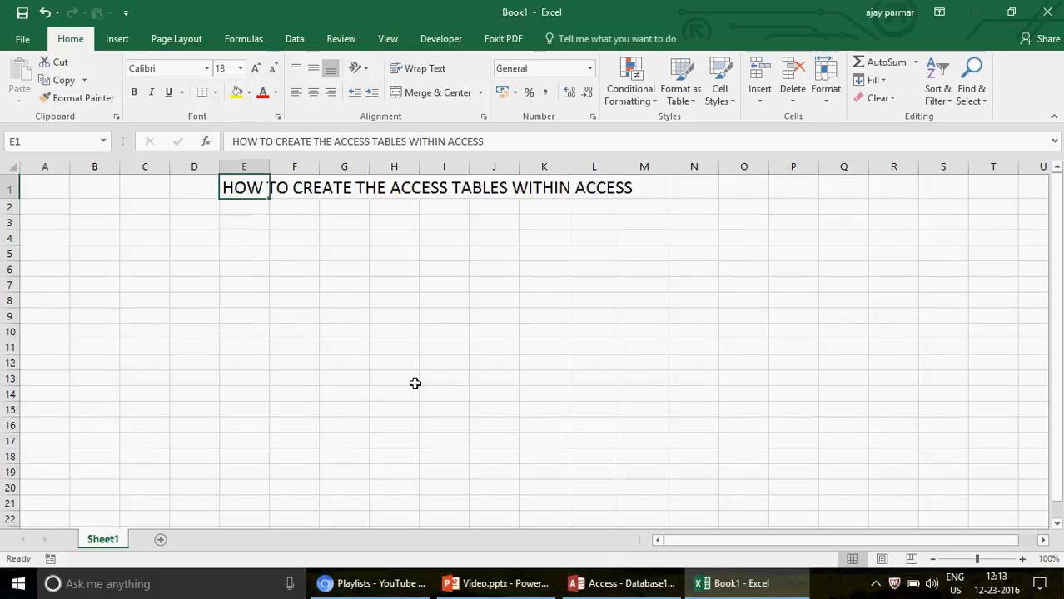
Step: Switch to Access and create a new blank table in Design view
click(621, 584)
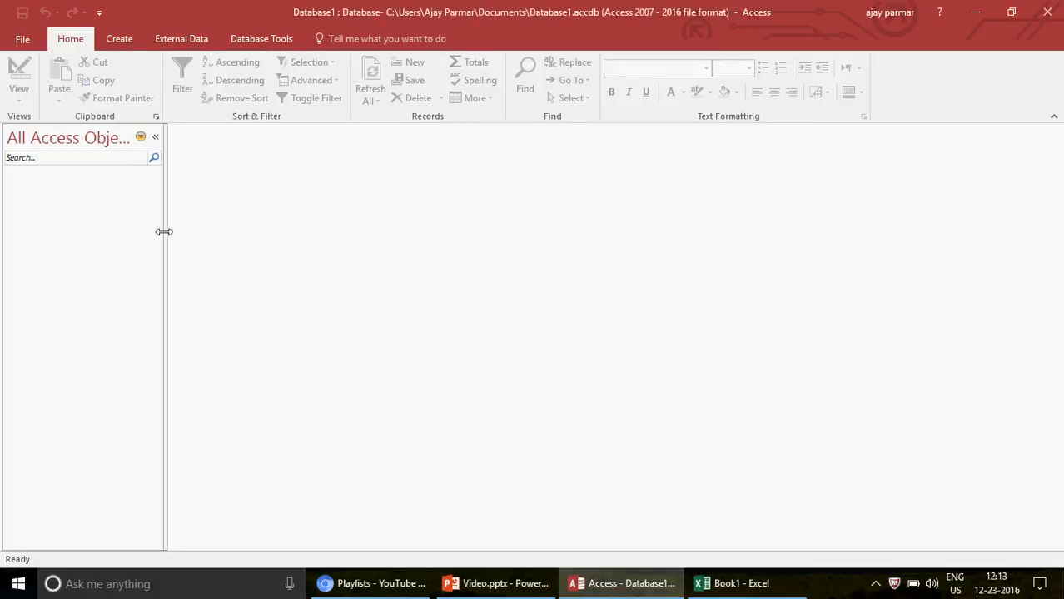
click(121, 43)
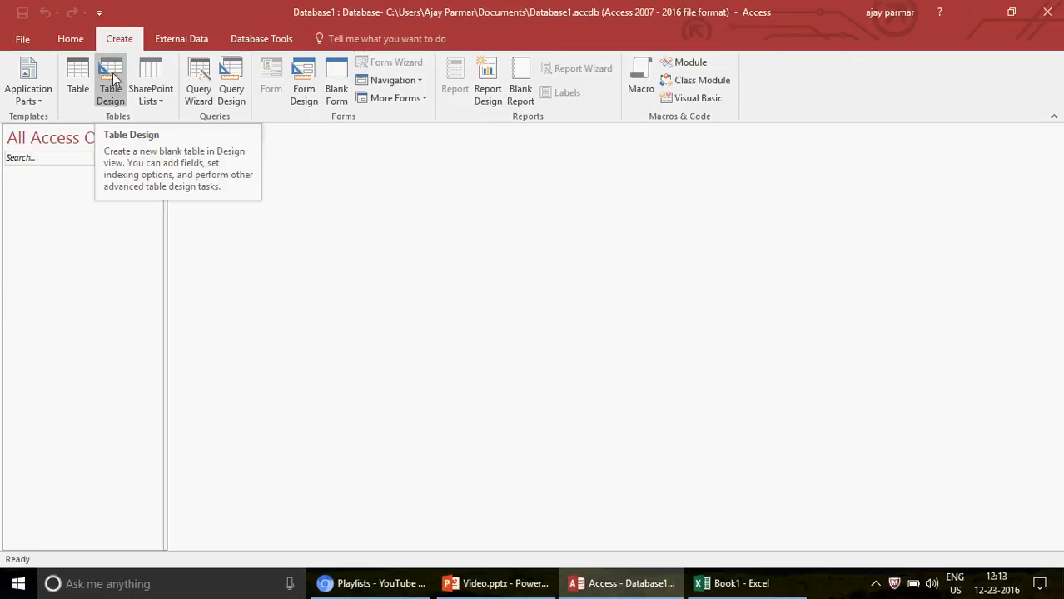
click(112, 79)
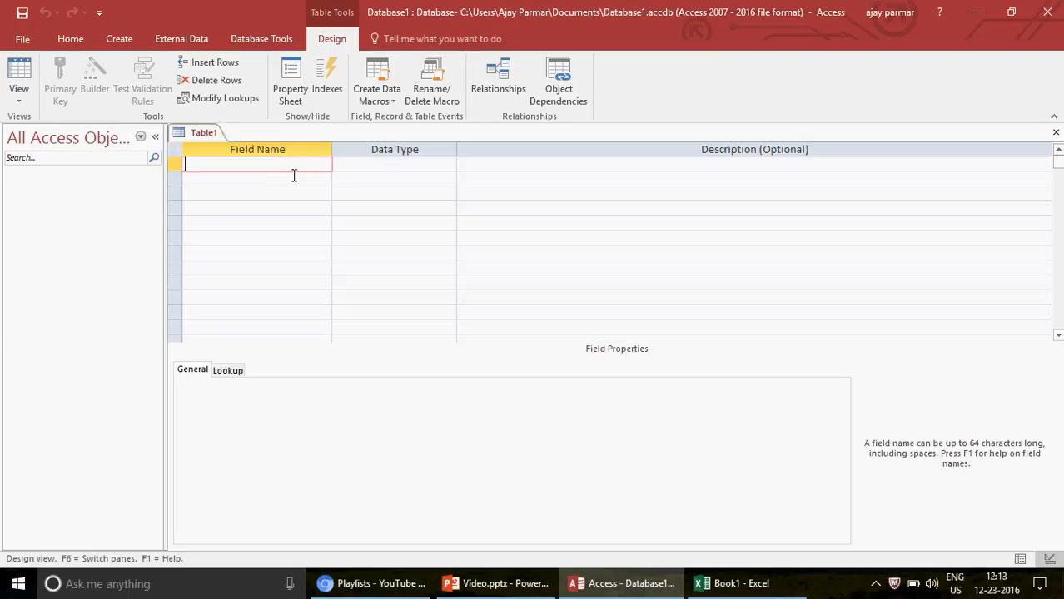
key(Caps_Lock)
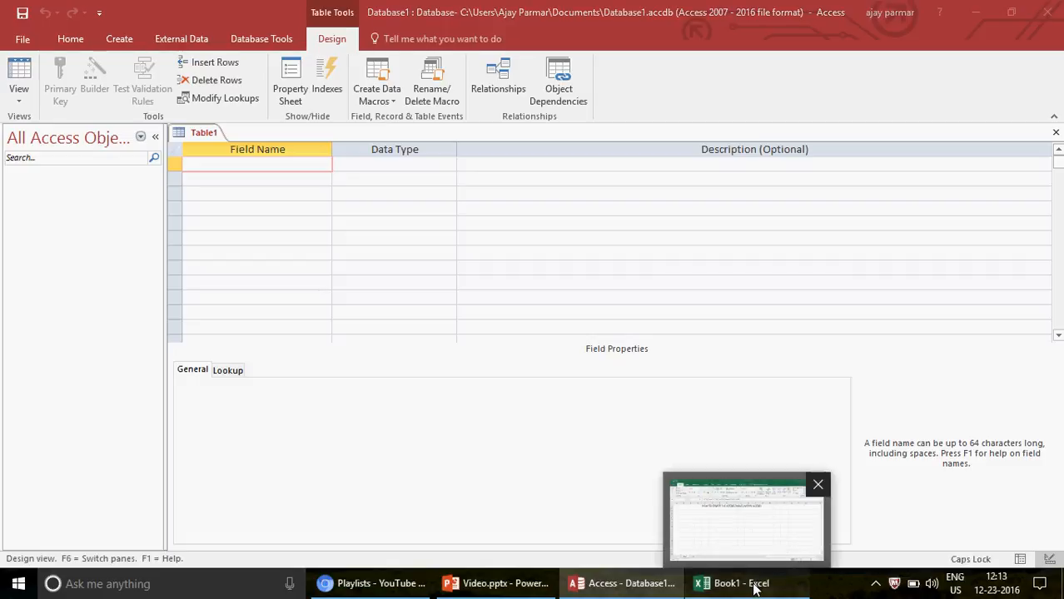
Step: Switch to Excel, add a second worksheet and enter the headers EMPID, NAME and AGE in cells C1 to E1
click(754, 586)
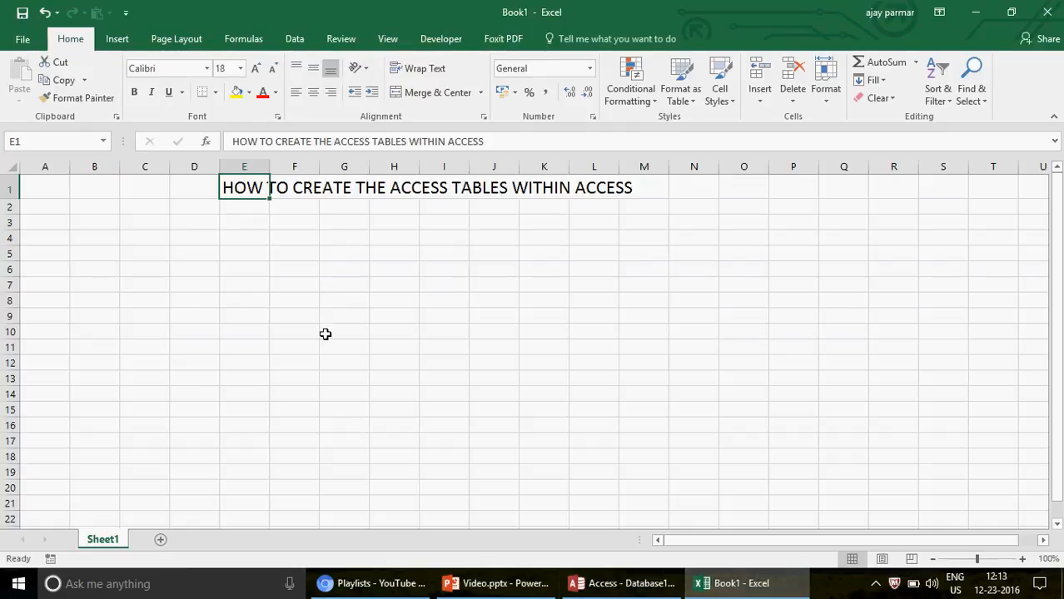
click(162, 543)
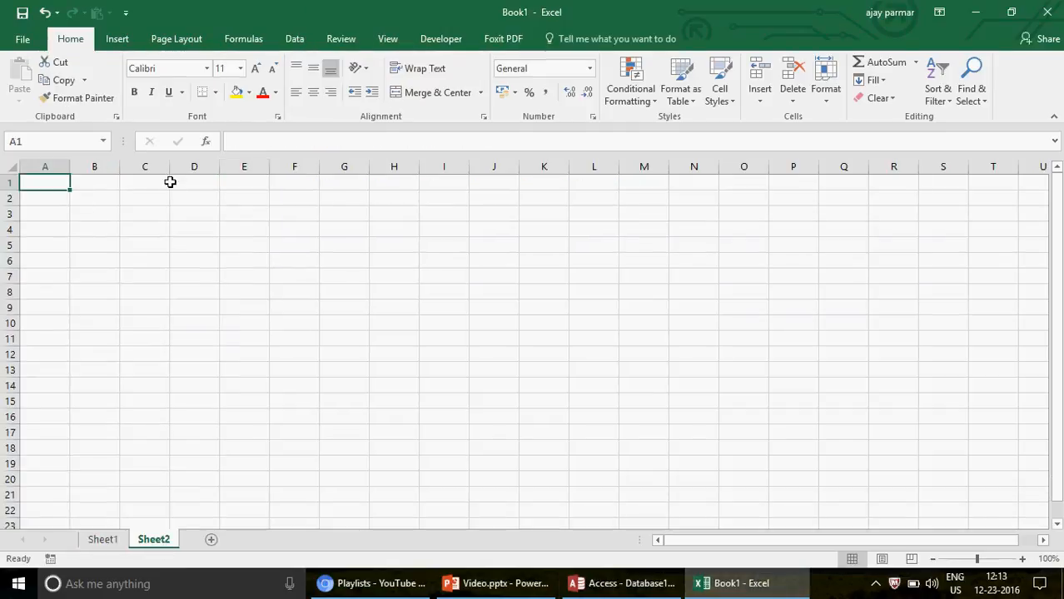
click(143, 181)
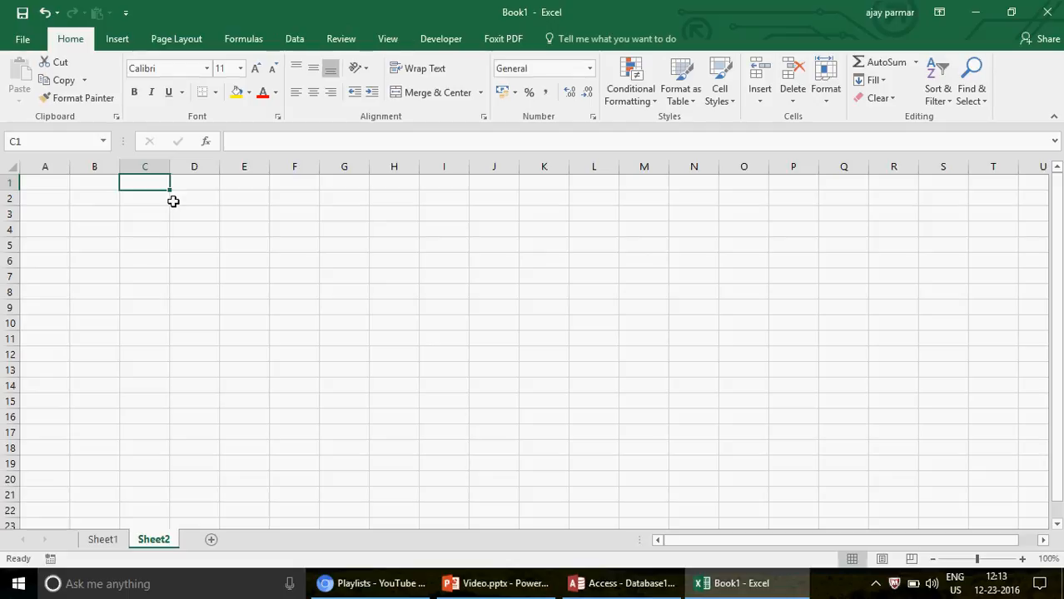
text(EMPID)
key(Return)
key(Up)
key(Right)
text(NAME)
key(Return)
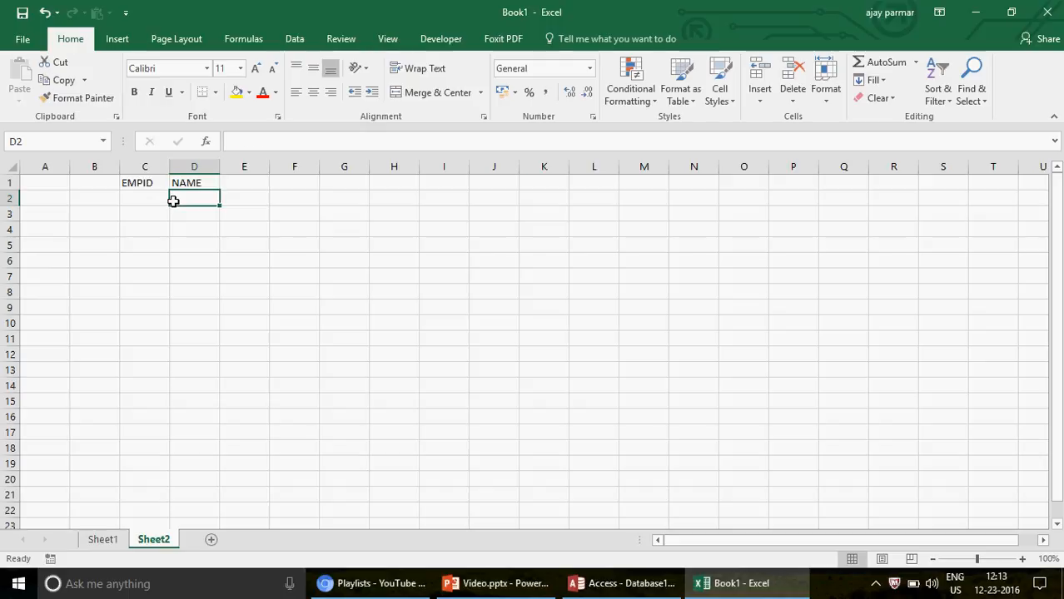
key(Up)
key(Right)
text(AGE)
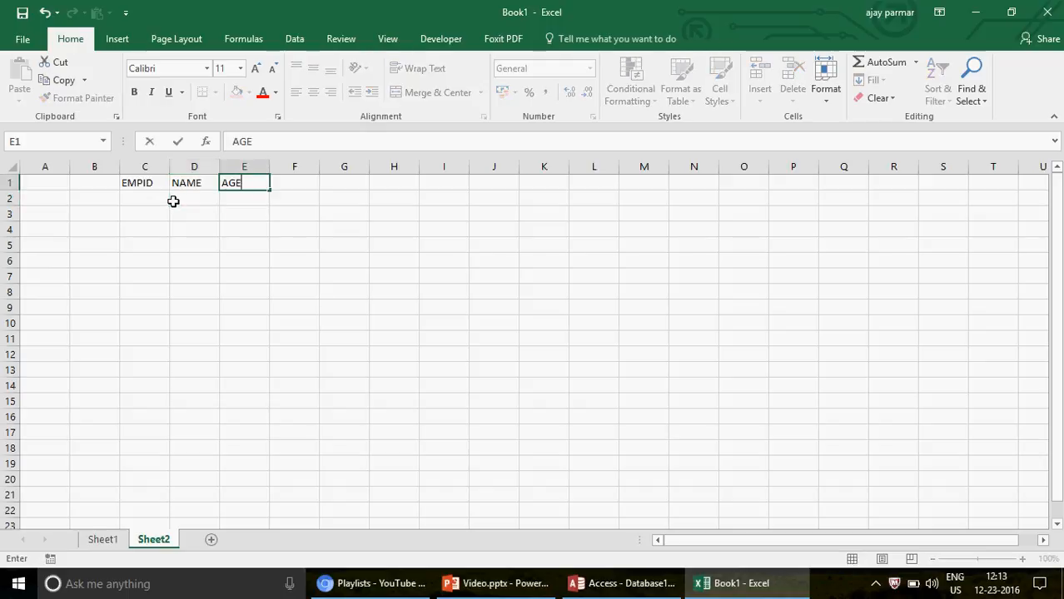
key(Return)
key(Left)
key(Left)
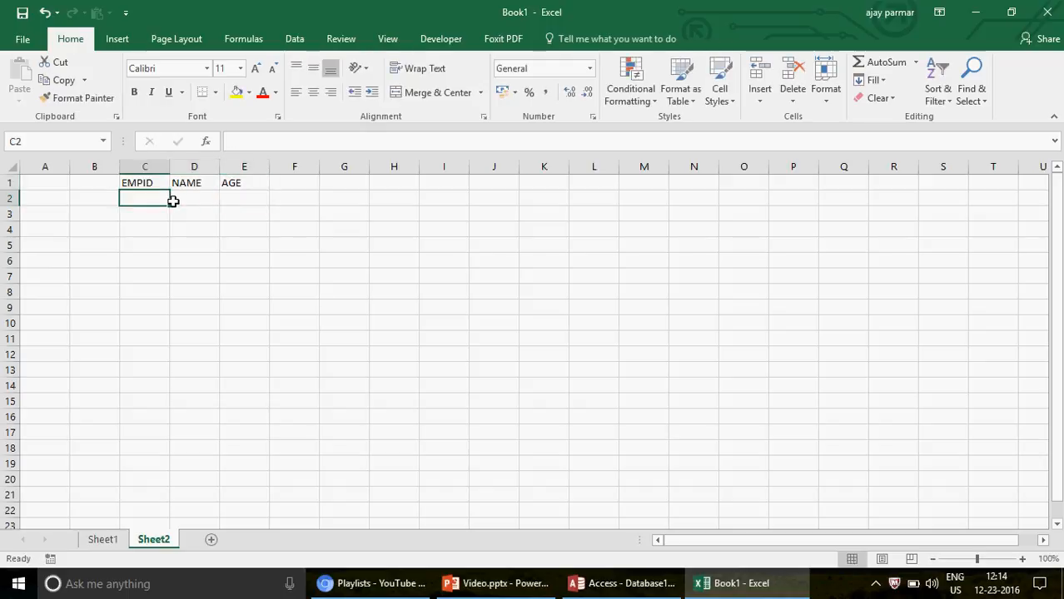
Step: Switch to Access and add a first field EMPNAME with the Short Text data type to the table design
click(608, 582)
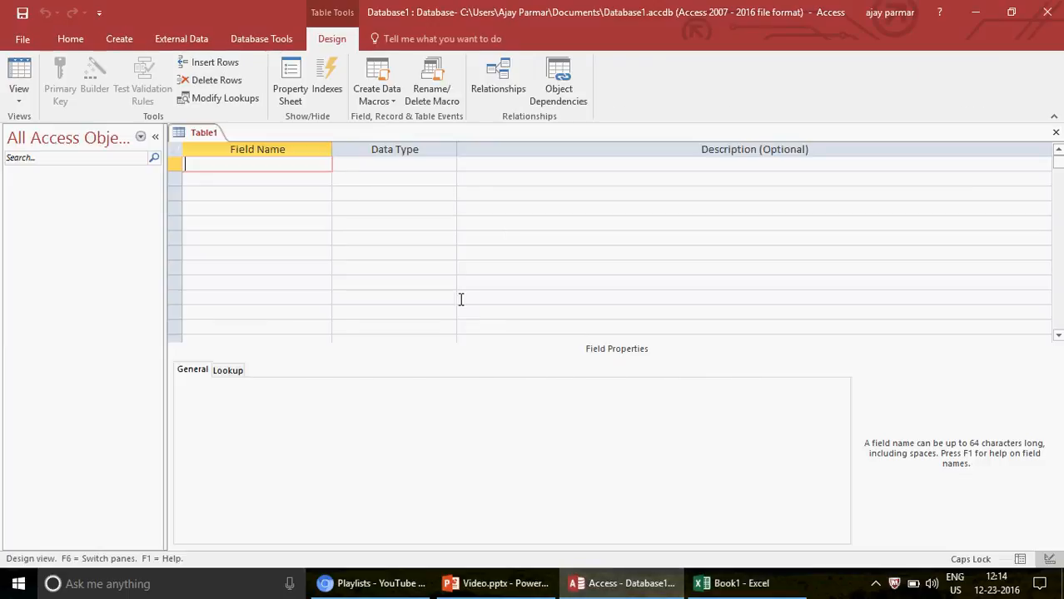
text(EMPNAME)
click(395, 164)
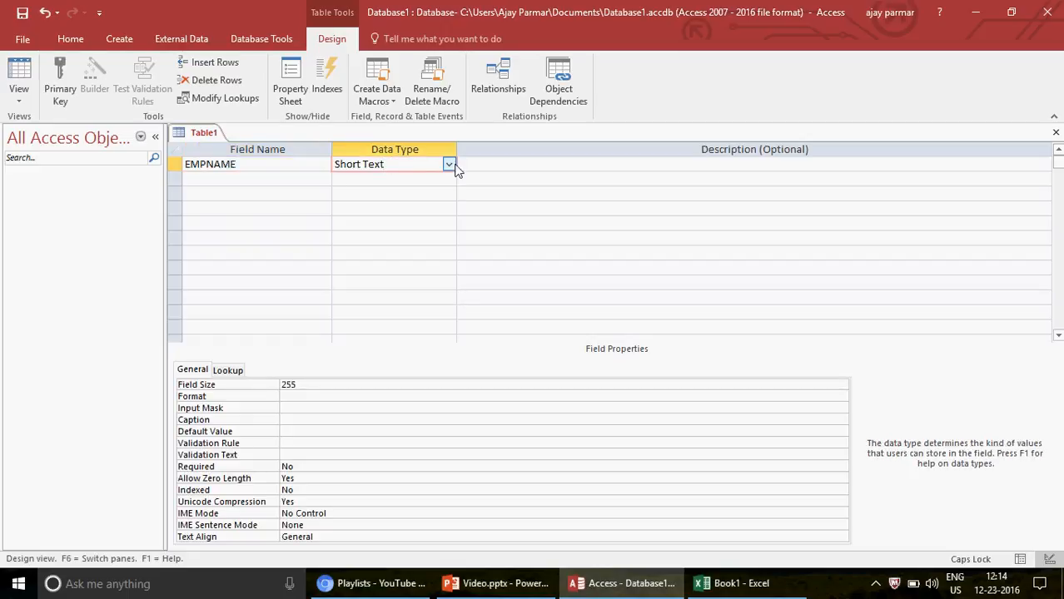
click(449, 165)
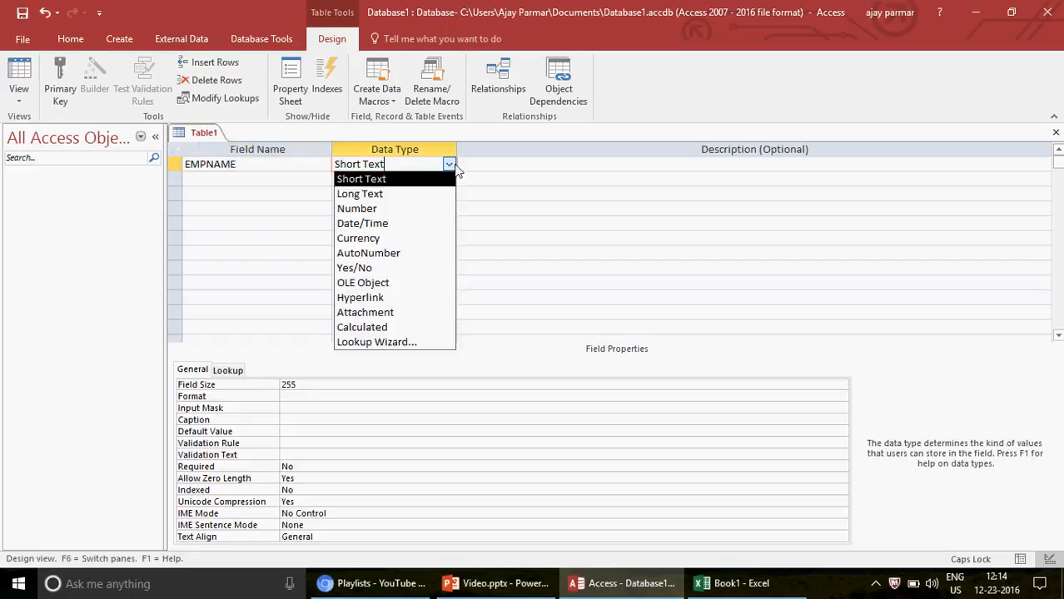
click(378, 182)
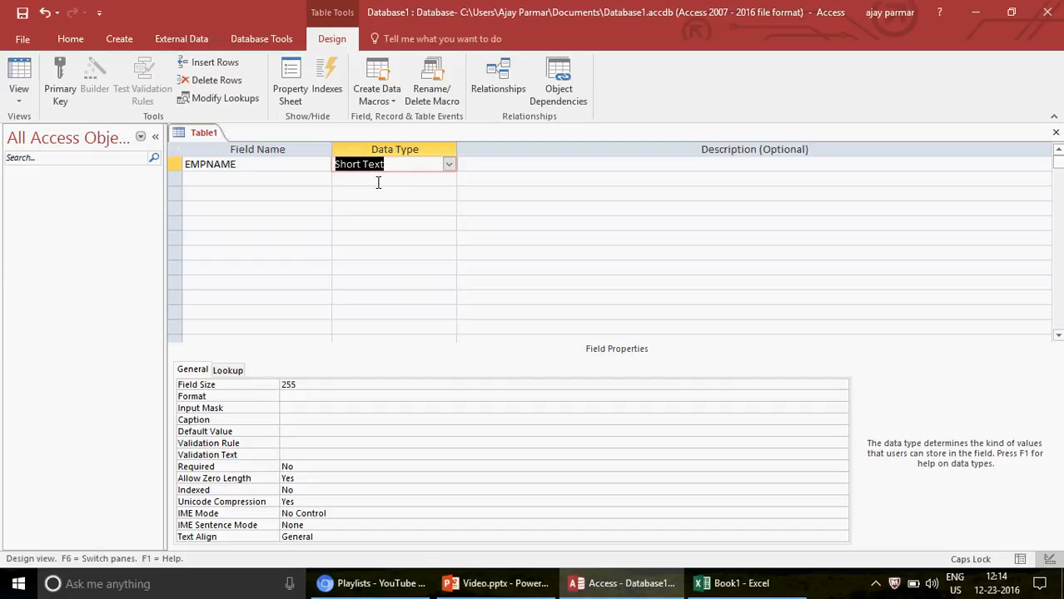
Step: Inspect the EMPNAME field's size, try the Long Text data type for it and restore Short Text
click(325, 384)
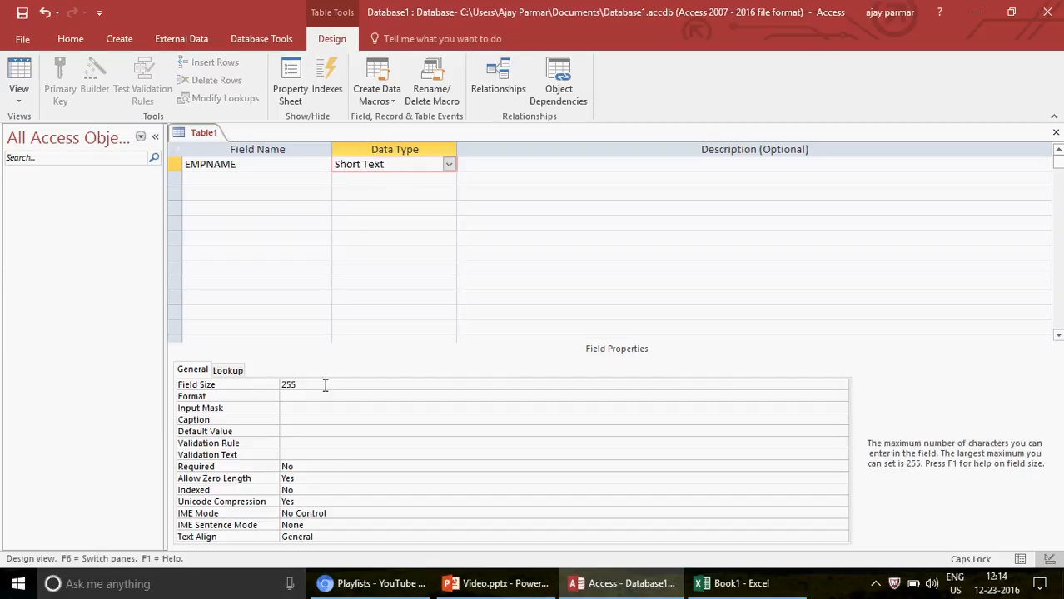
click(449, 165)
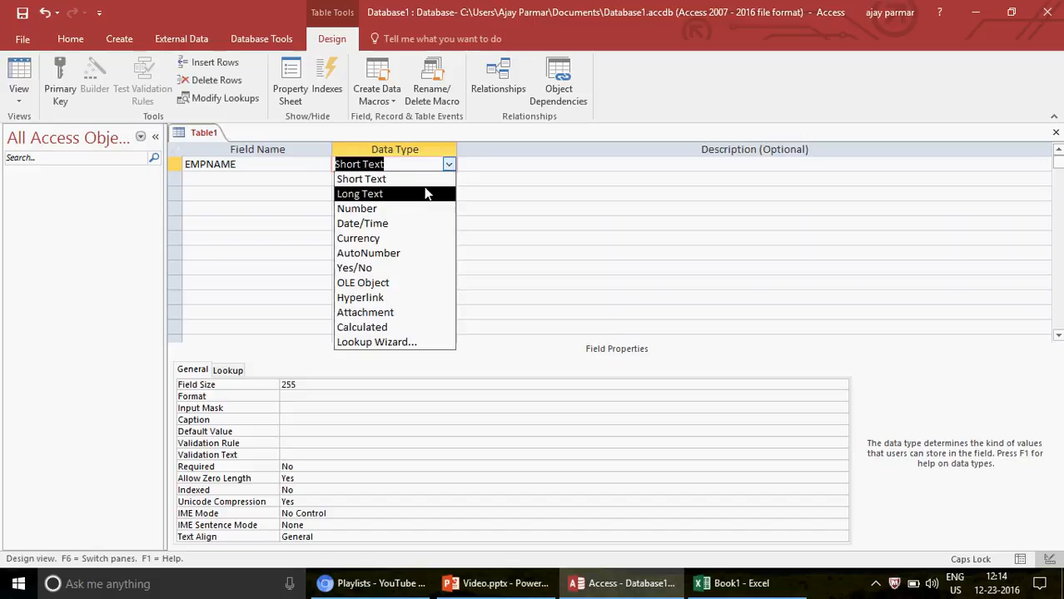
click(420, 194)
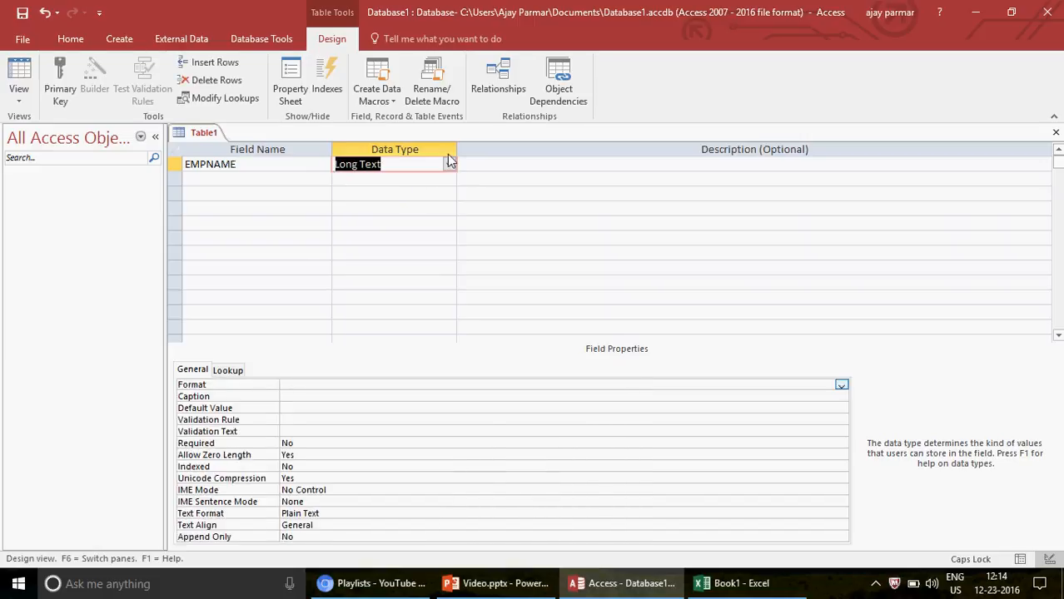
click(449, 165)
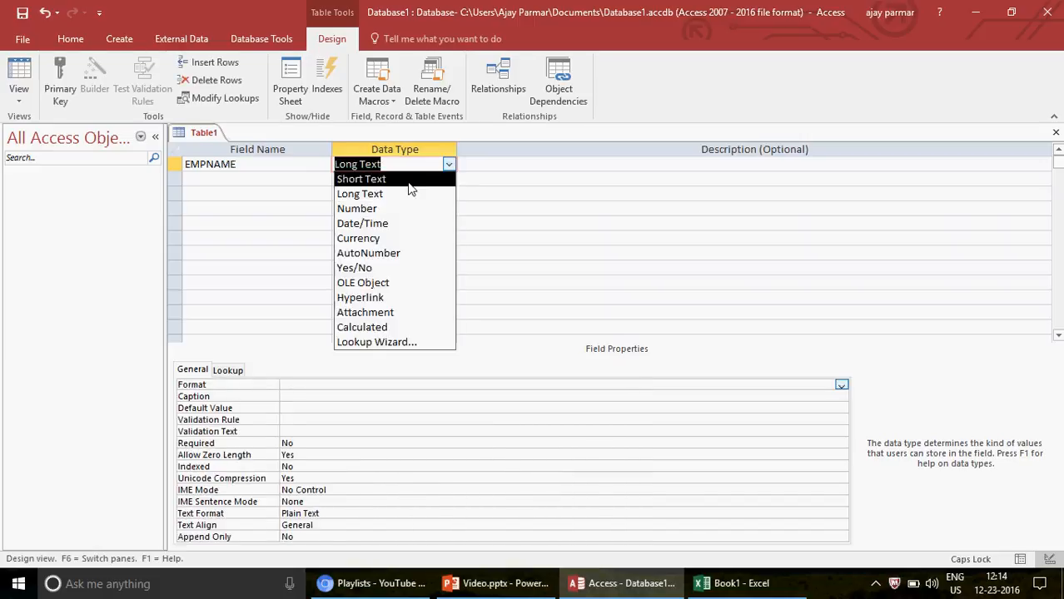
click(408, 182)
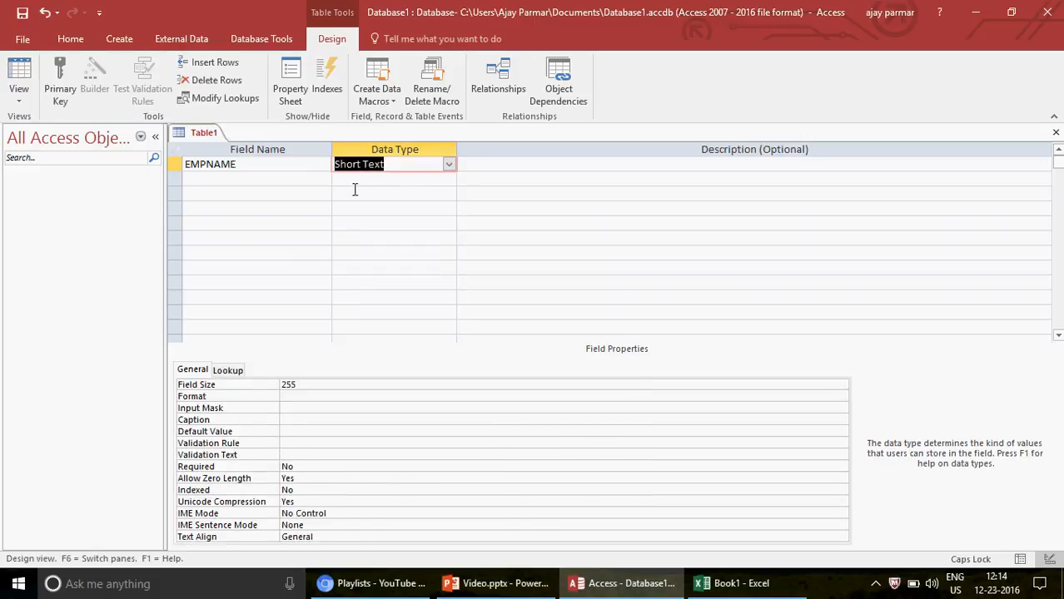
Step: Examine the Field Size property of the EMPNAME field once more
click(312, 181)
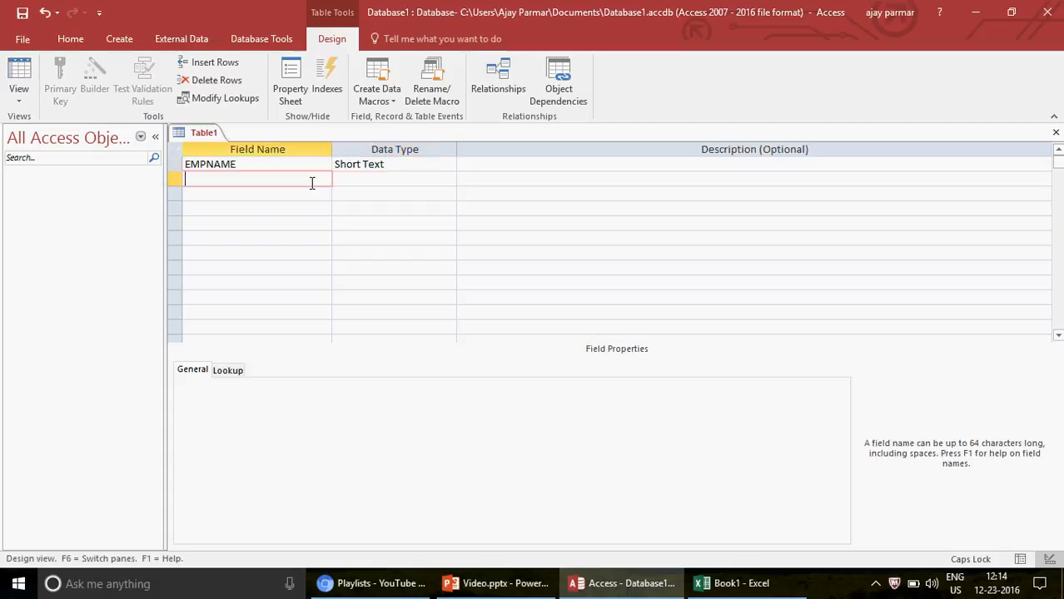
click(407, 164)
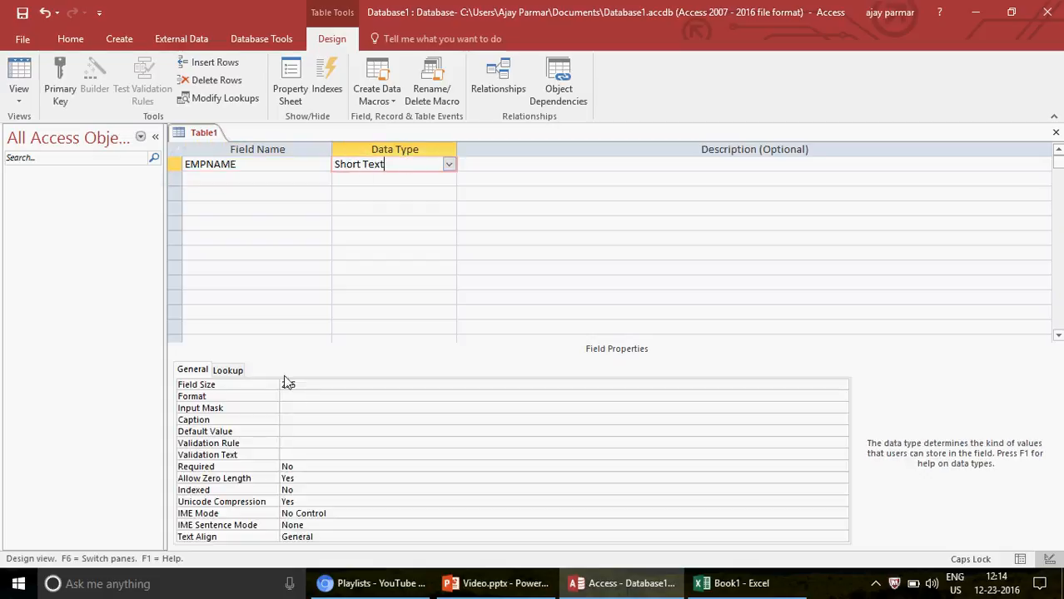
click(312, 385)
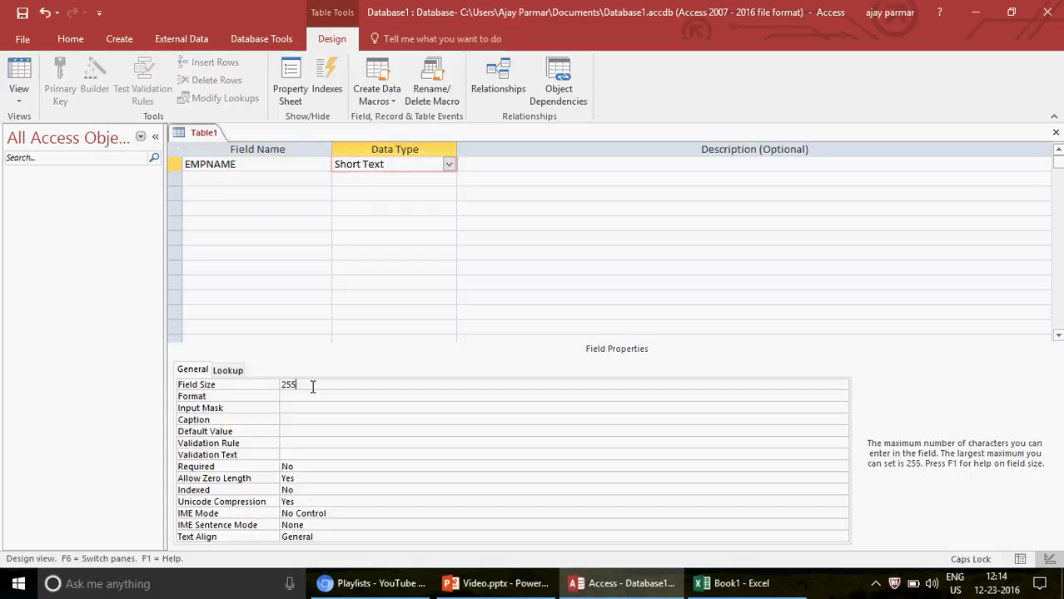
click(240, 179)
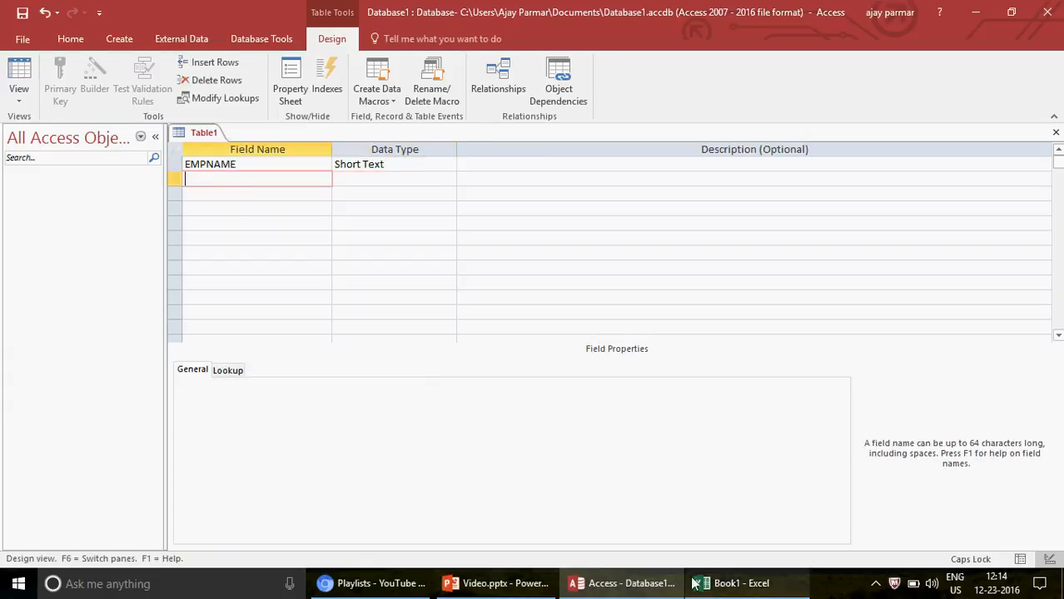
Step: Check the column headers in Excel, then return to Access and rename the EMPNAME field as EMPID
click(730, 584)
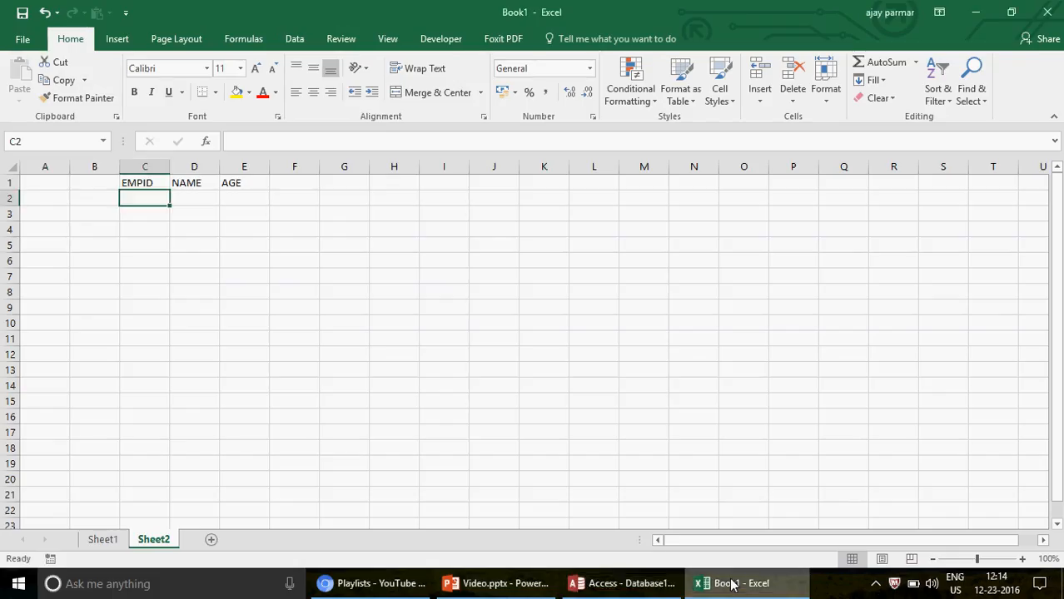
click(730, 585)
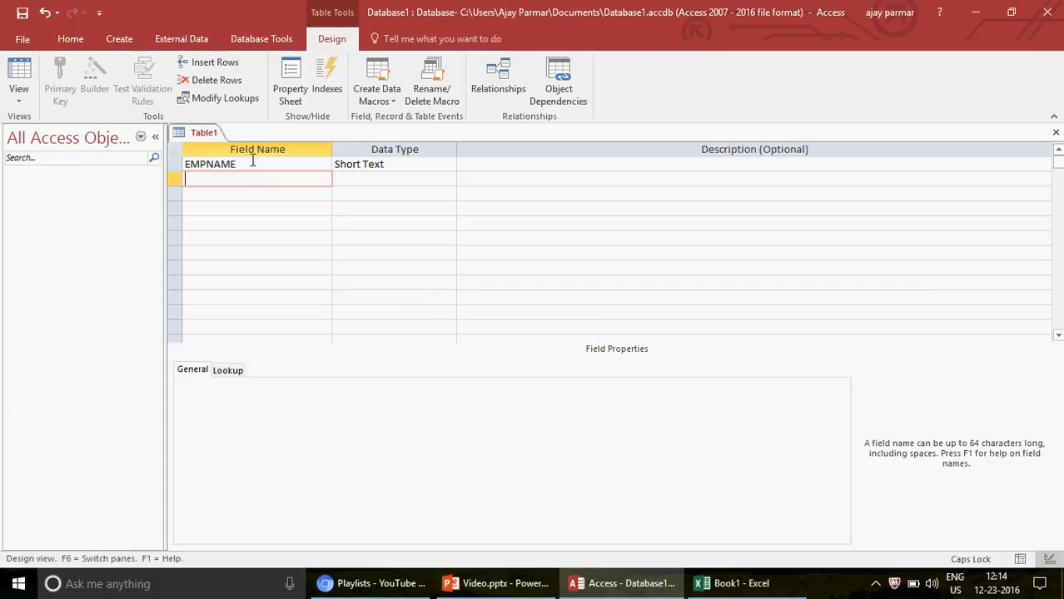
click(252, 161)
key(BackSpace)
key(BackSpace)
key(BackSpace)
key(BackSpace)
text(ID)
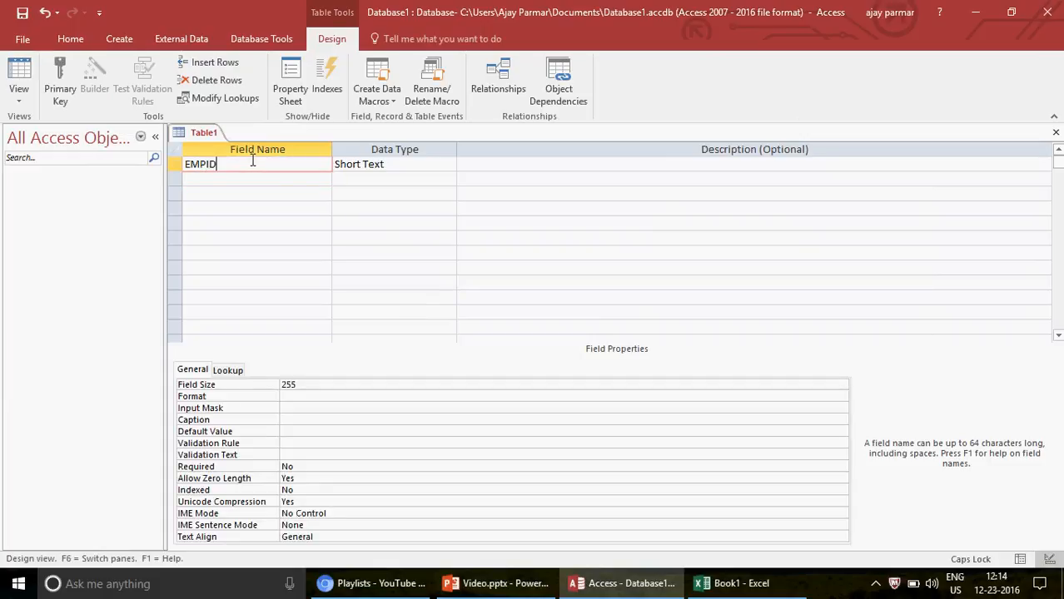
Step: Set the EMPID field's data type to Number
click(408, 165)
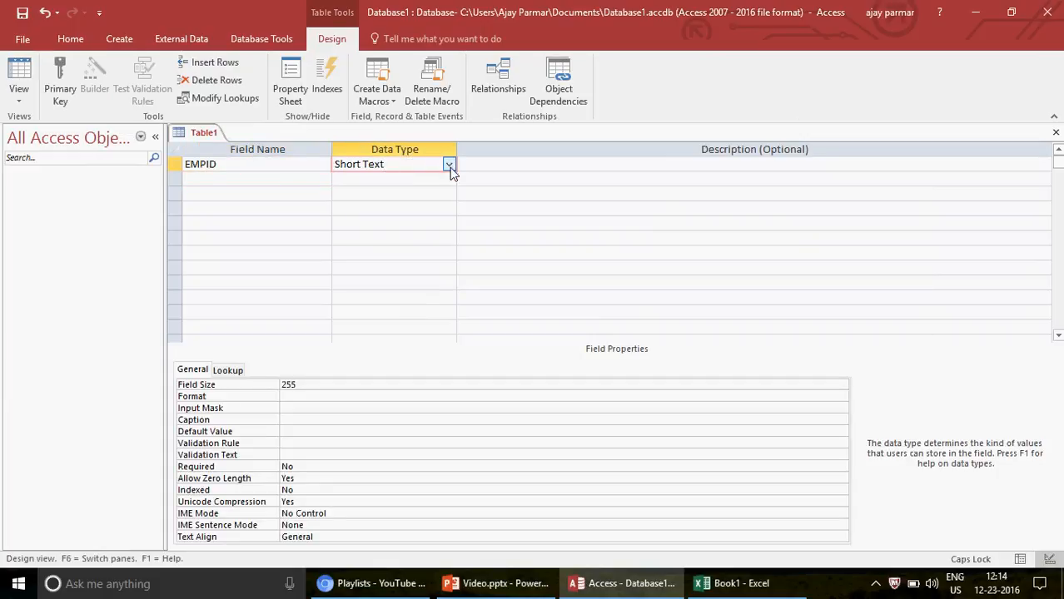
click(449, 167)
click(404, 210)
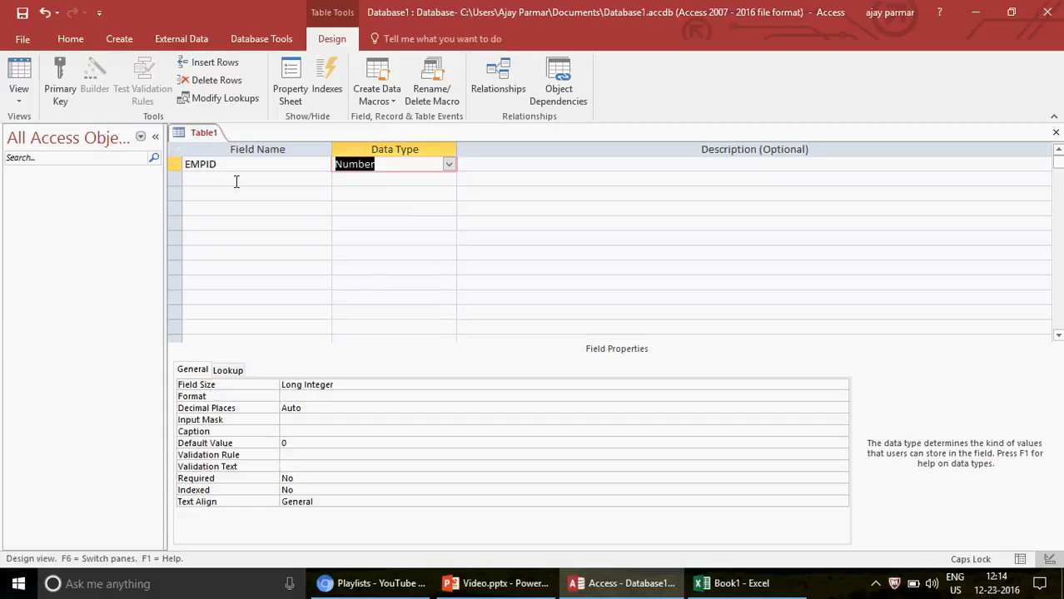
Step: Check the headers in the Excel workbook and add a second field NAME_ with the Short Text data type in Access
click(225, 179)
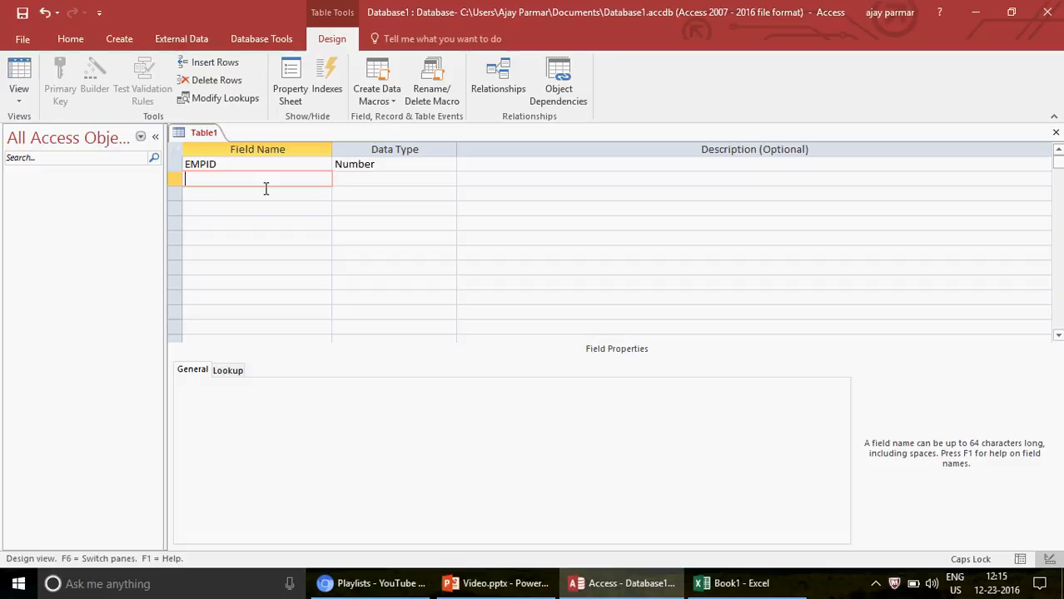
click(745, 589)
click(745, 589)
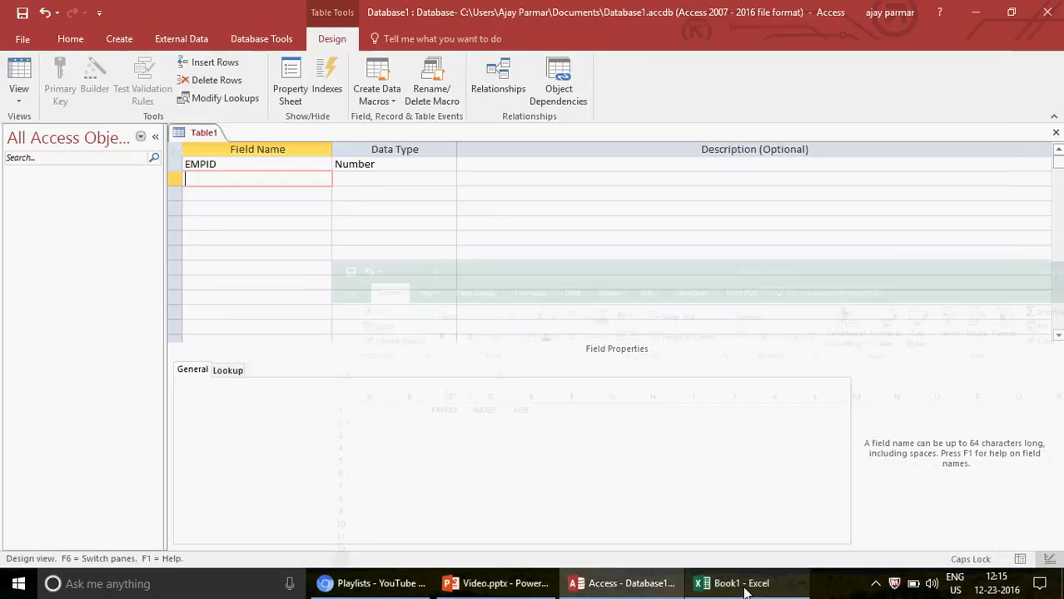
text(NAME)
key(Tab)
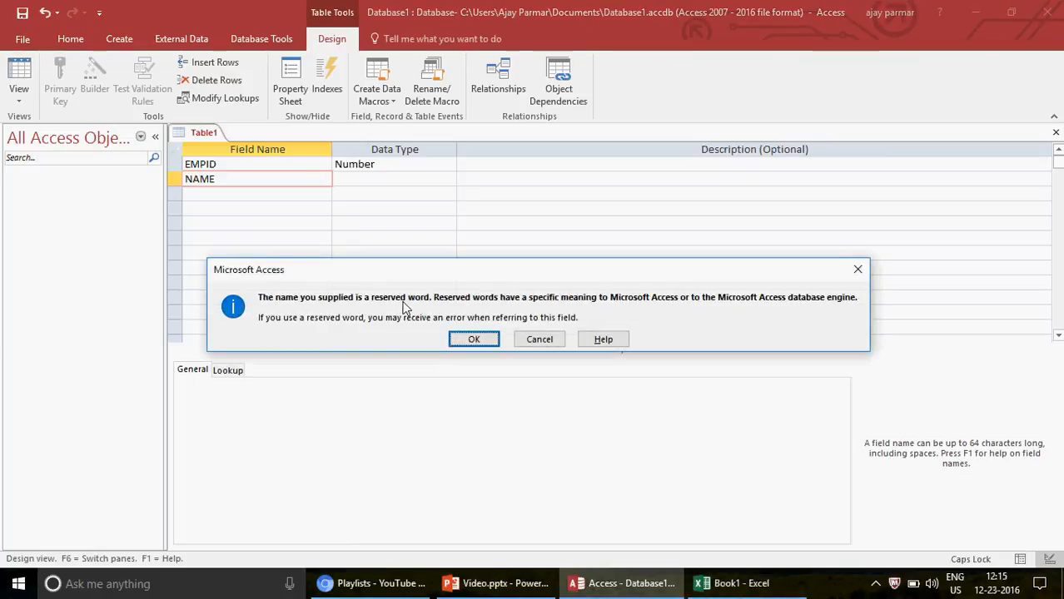
click(478, 342)
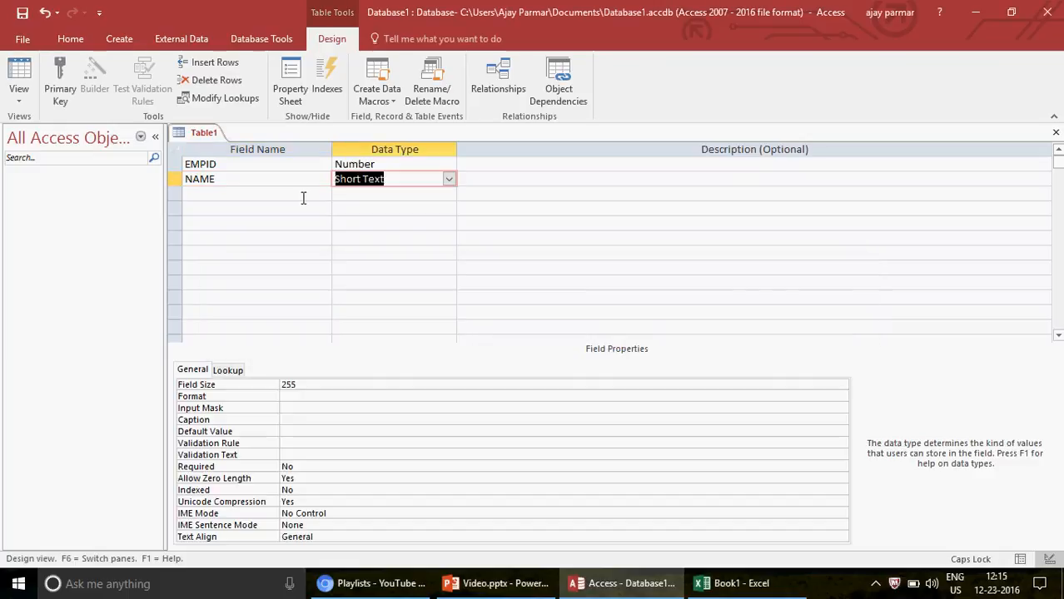
click(234, 179)
text(_)
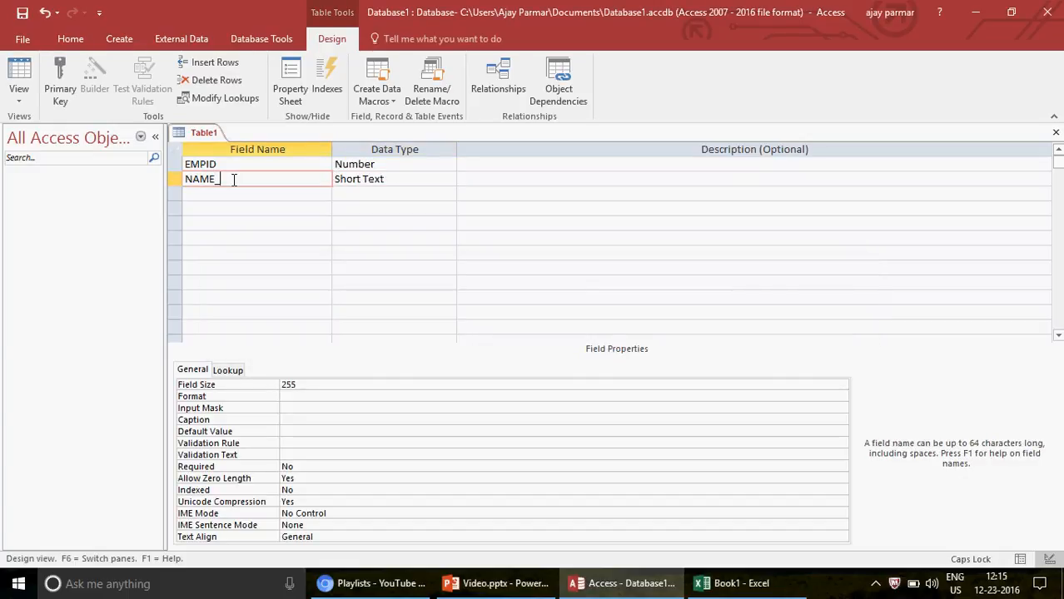
Step: Add a third field AGE with the Number data type and look at its Validation Rule and Validation Text properties
click(246, 196)
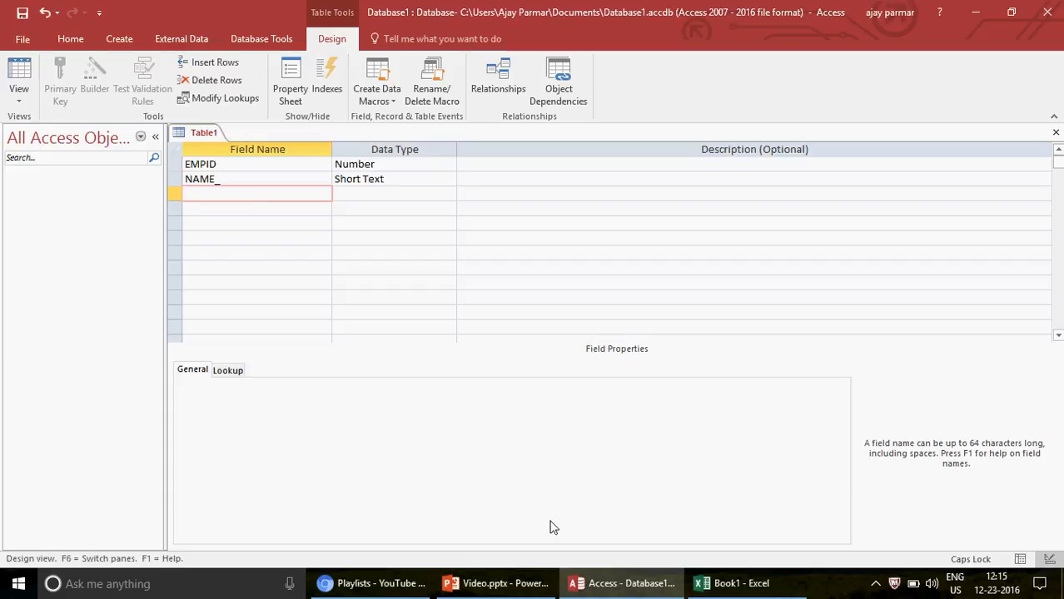
text(AGE)
click(416, 200)
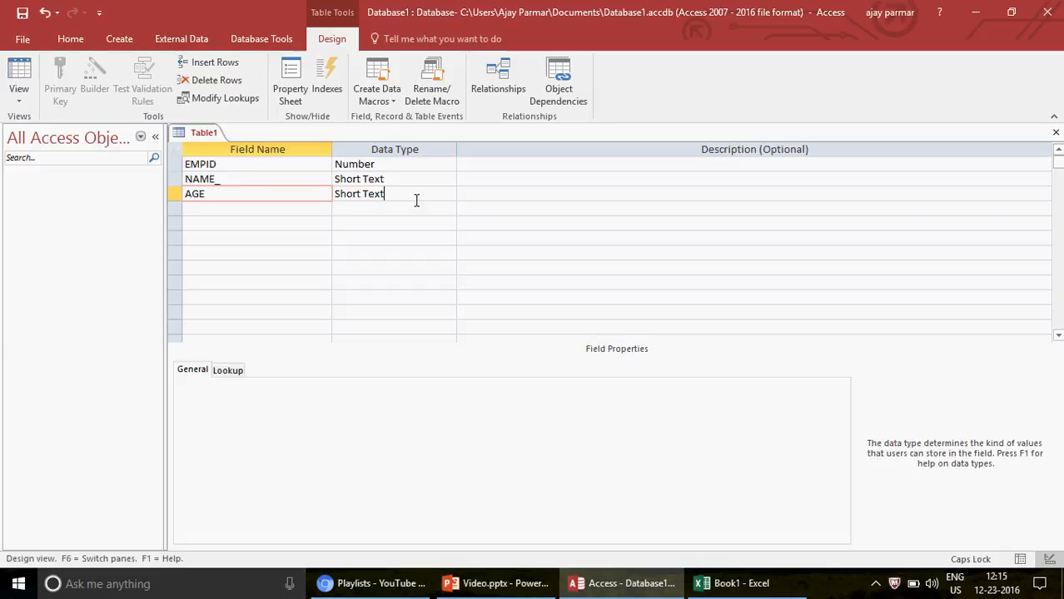
click(447, 196)
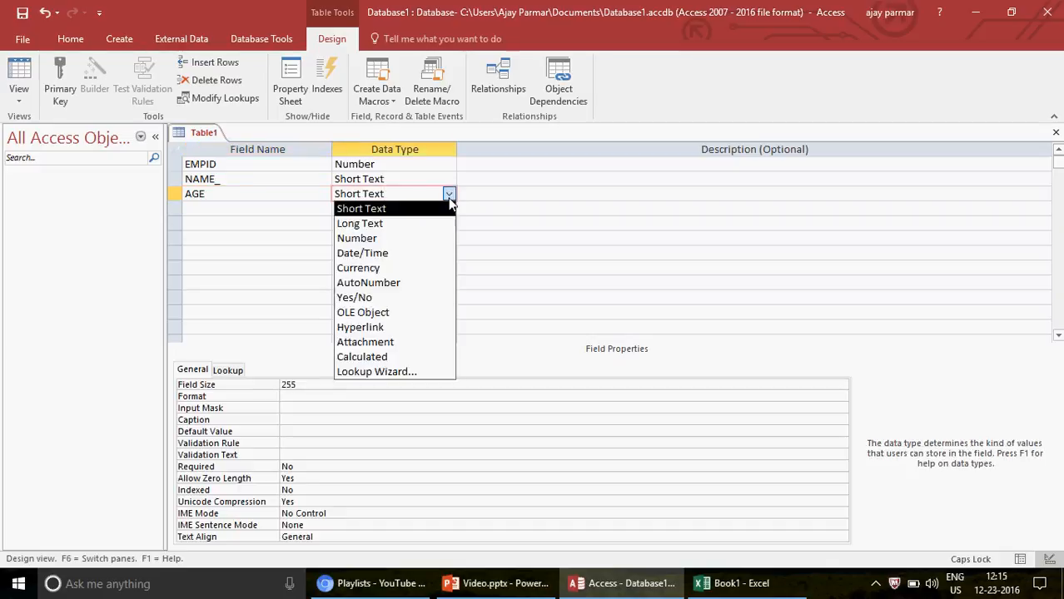
click(395, 241)
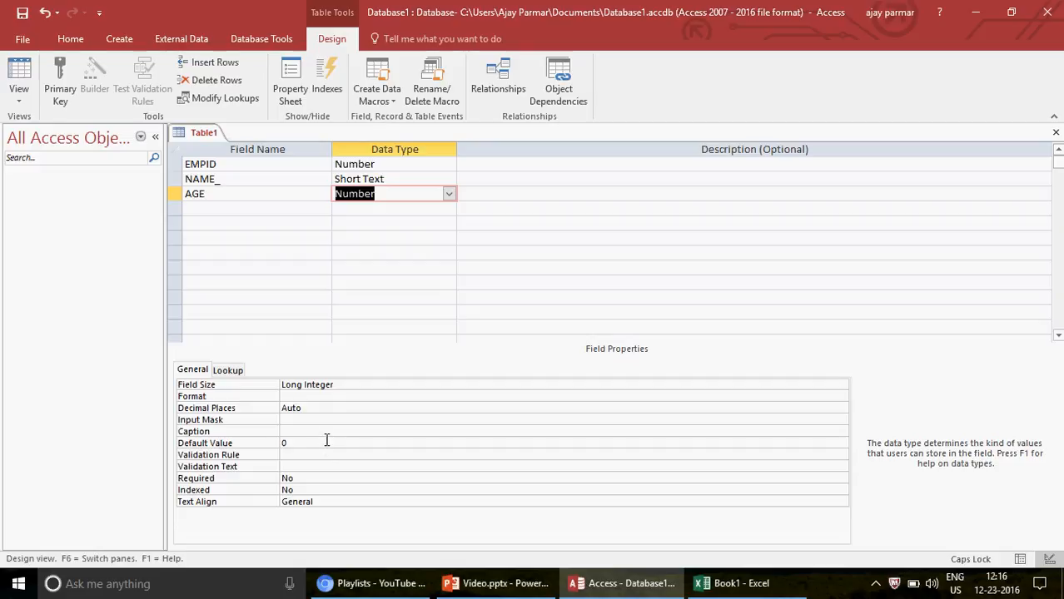
click(295, 456)
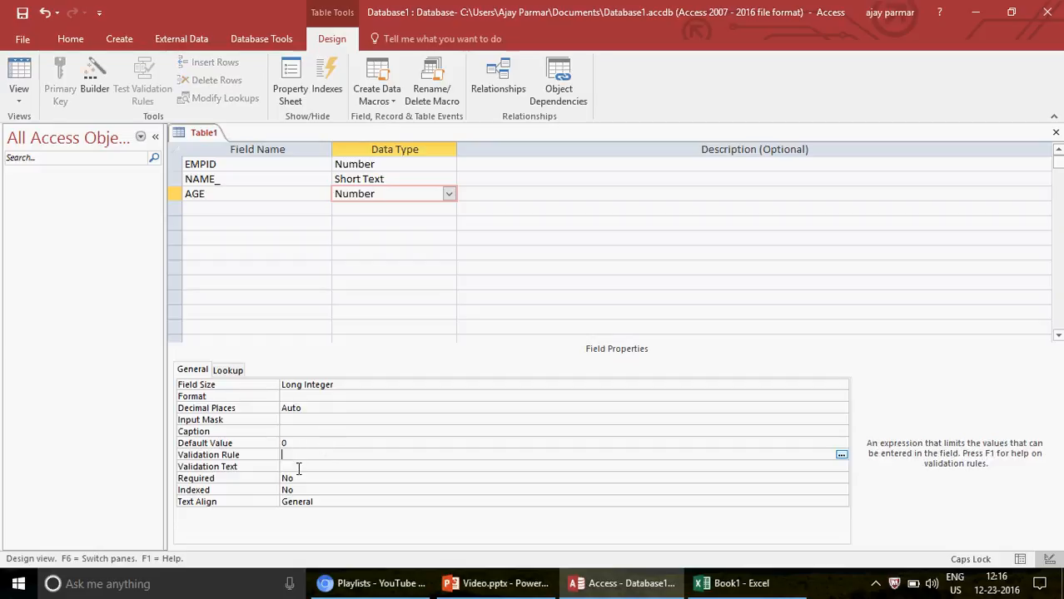
click(298, 468)
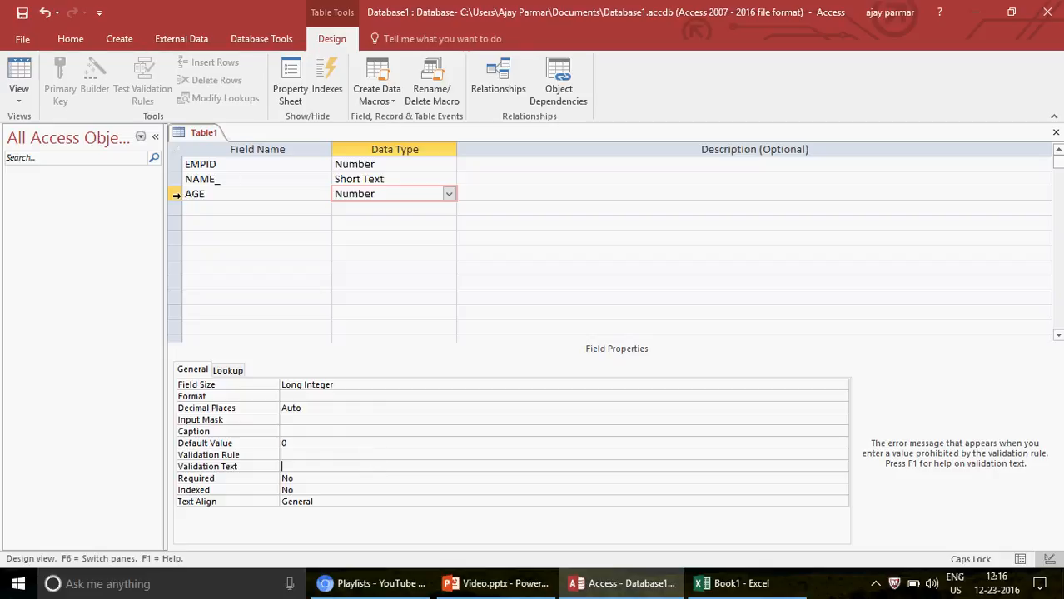
Step: Close the table design and save it as EMPDATABASE without creating a primary key
click(1055, 133)
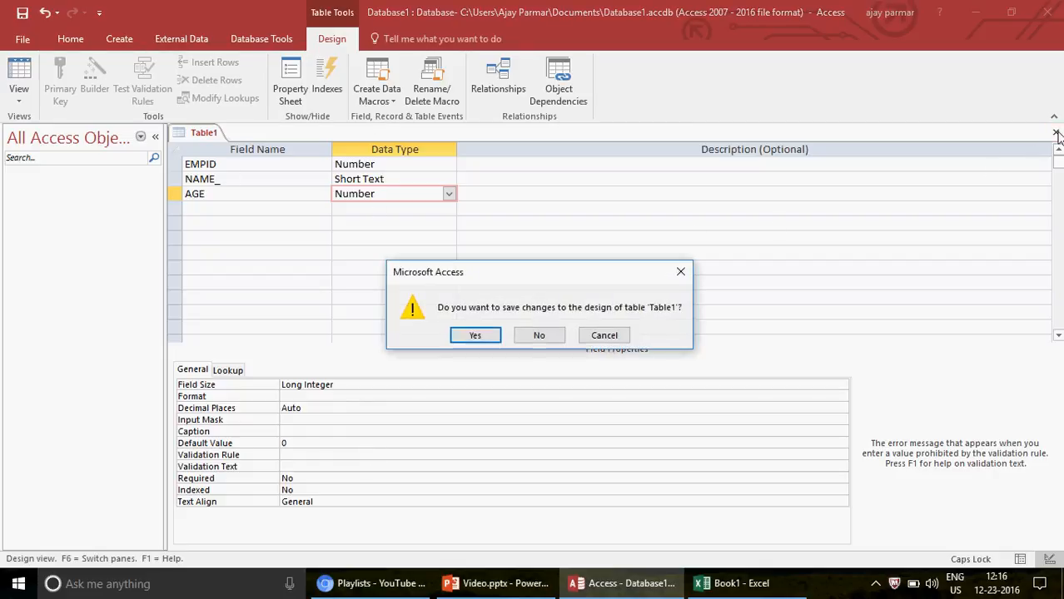
click(475, 335)
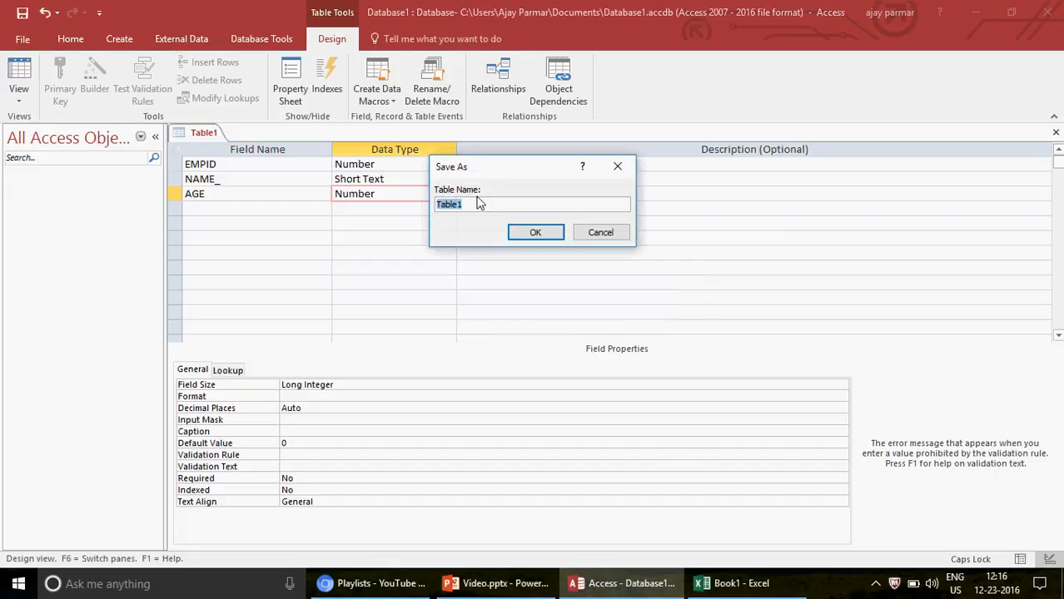
click(473, 205)
key(BackSpace)
key(BackSpace)
key(BackSpace)
key(BackSpace)
key(BackSpace)
key(BackSpace)
text(EMPDATABASE)
click(533, 235)
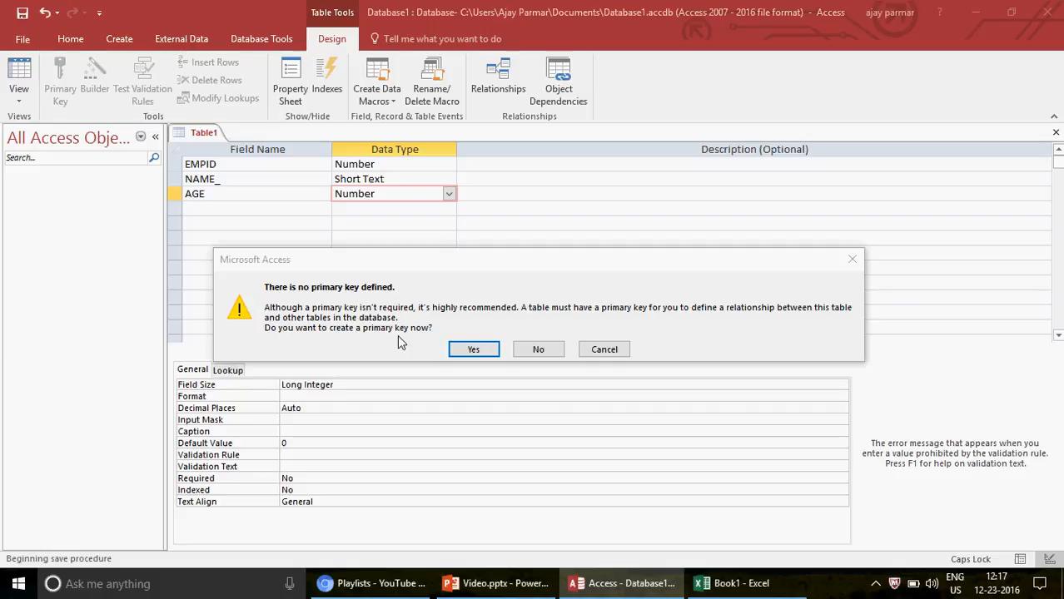
click(539, 350)
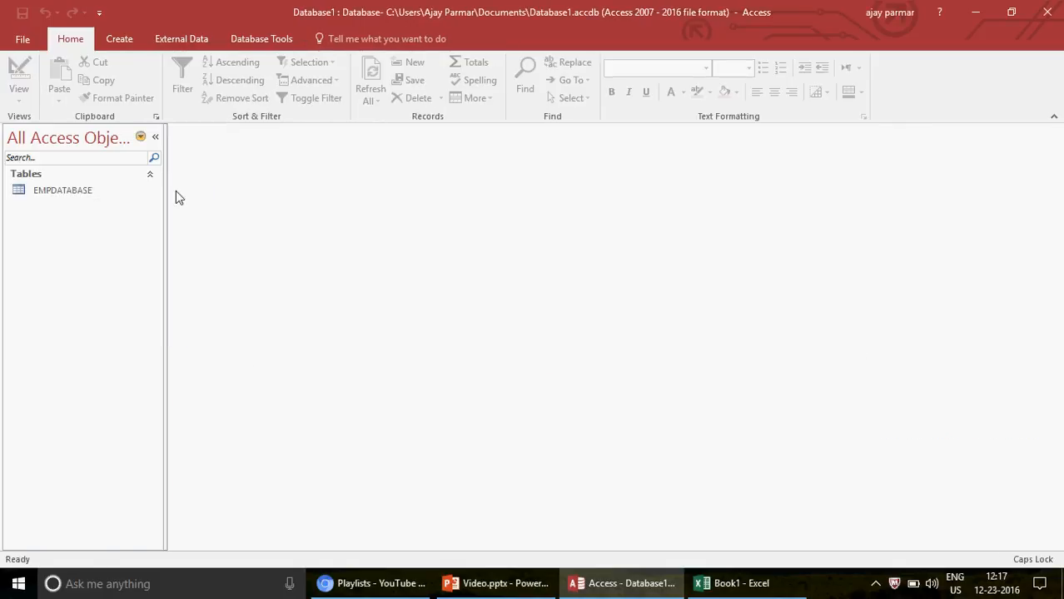
Step: Open the EMPDATABASE table and enter a first record with EMPID 100, NAME_ ABC and AGE 12
double_click(66, 196)
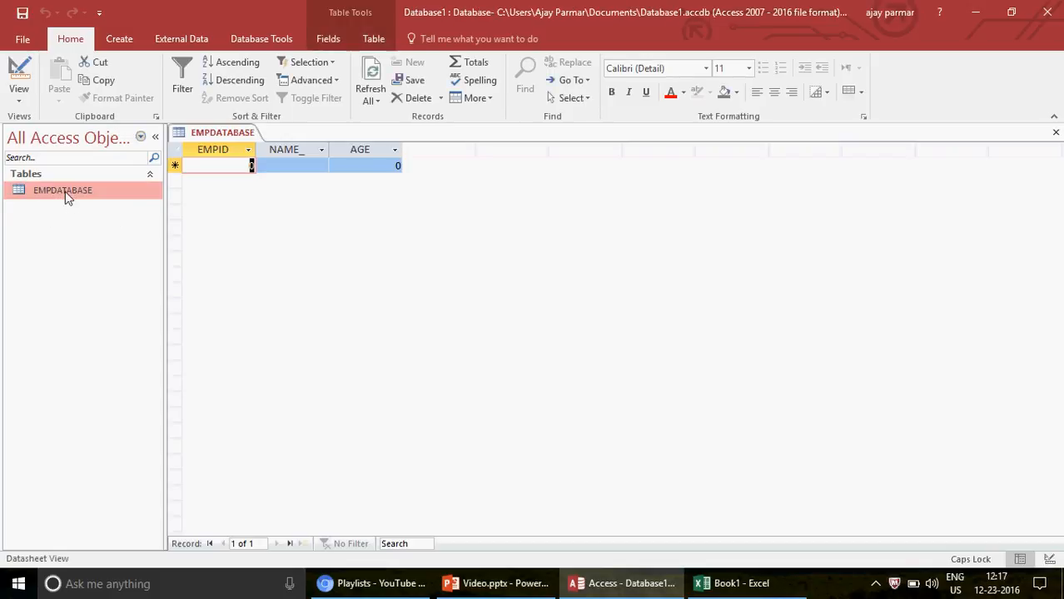
text(1)
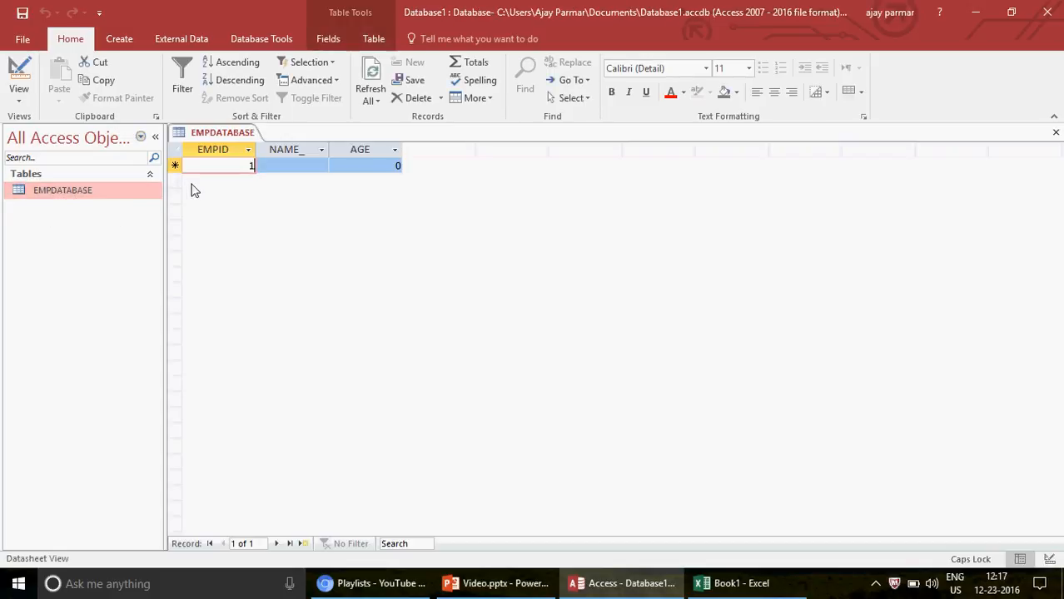
text(00)
click(297, 166)
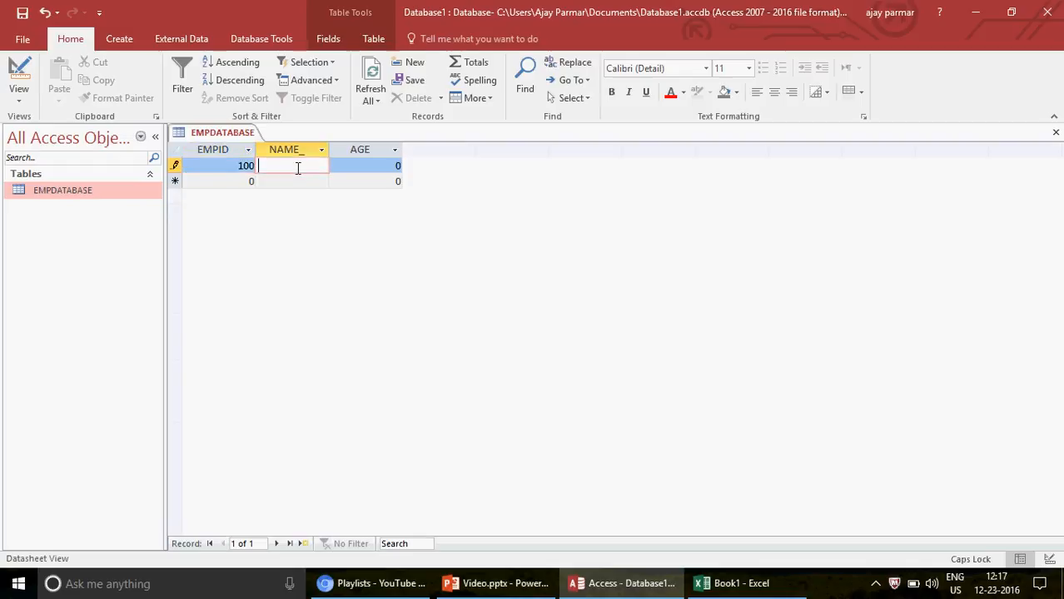
text(ABC)
key(Tab)
text(120)
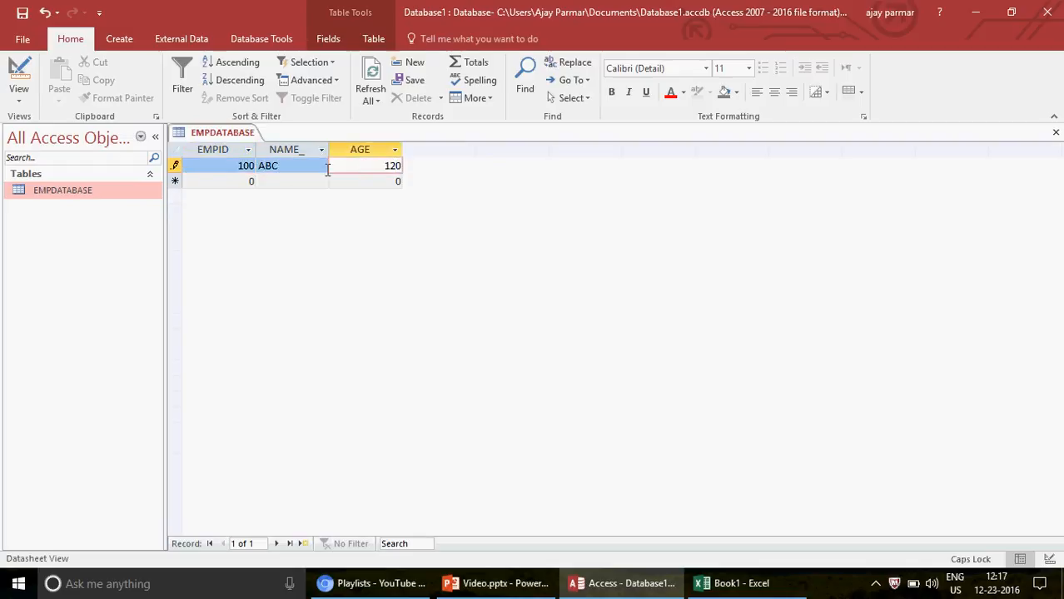
key(BackSpace)
click(211, 180)
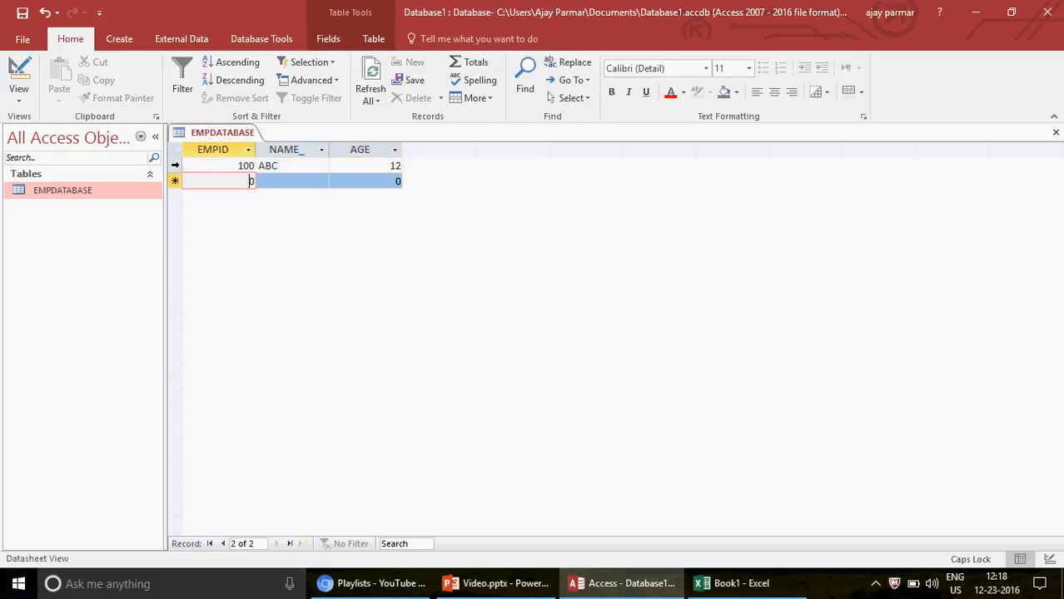
Step: Close and reopen the EMPDATABASE table, examine its field names and data types in Design view, and close it
click(1055, 134)
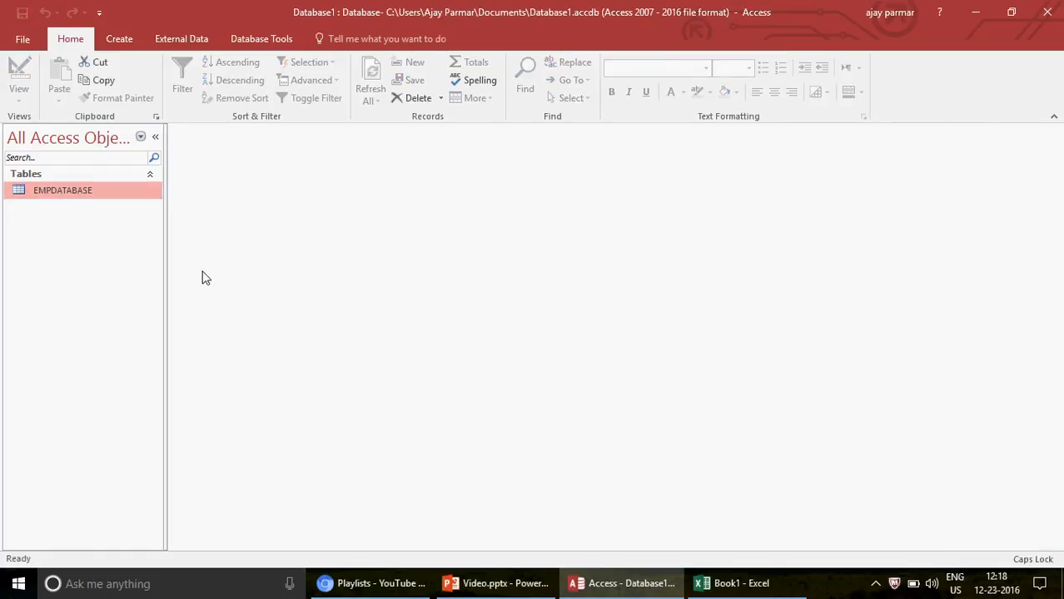
double_click(48, 193)
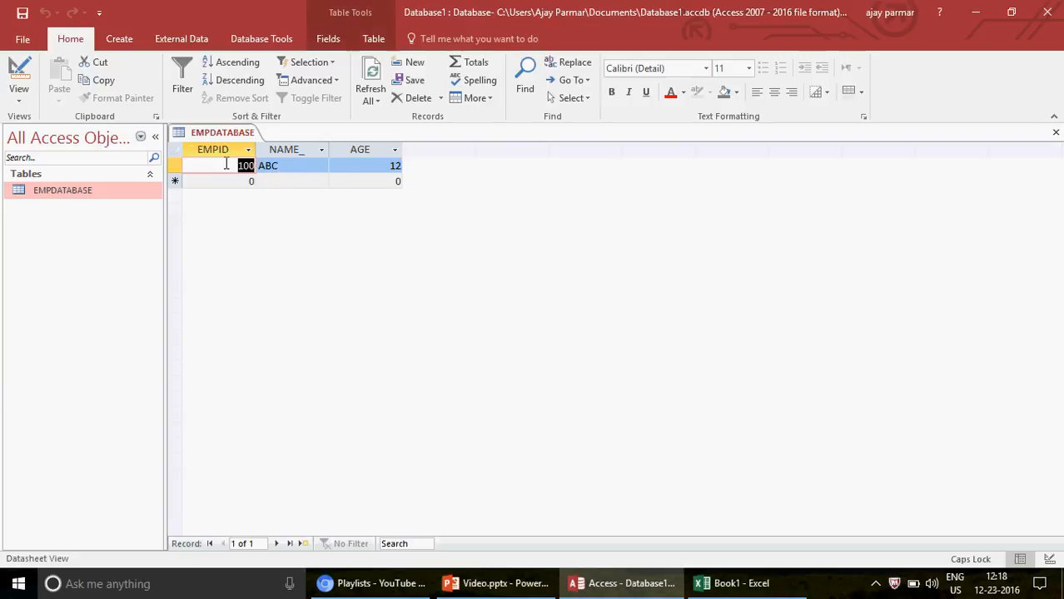
click(20, 97)
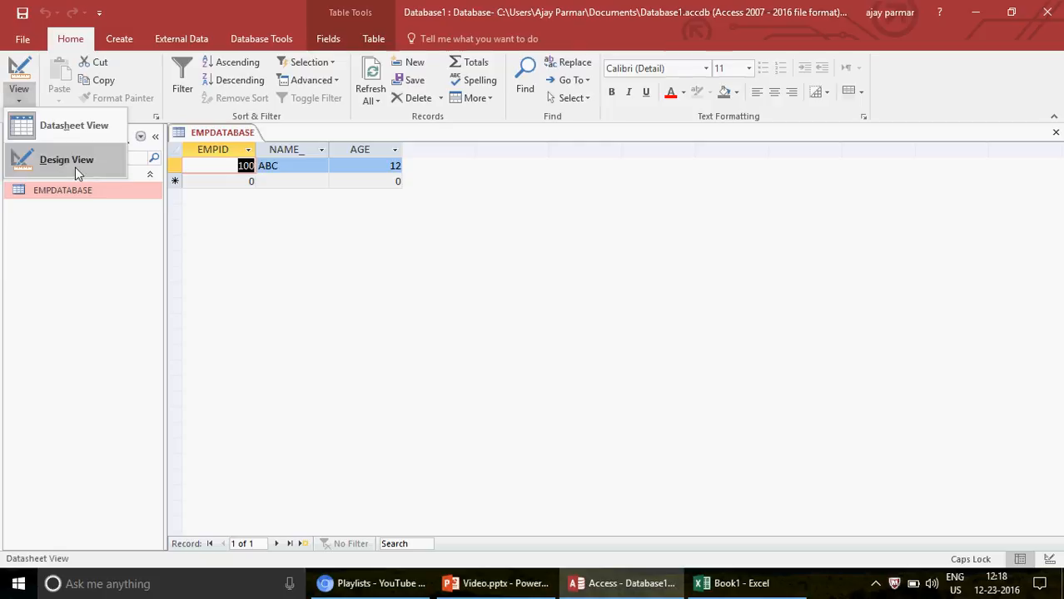
click(75, 167)
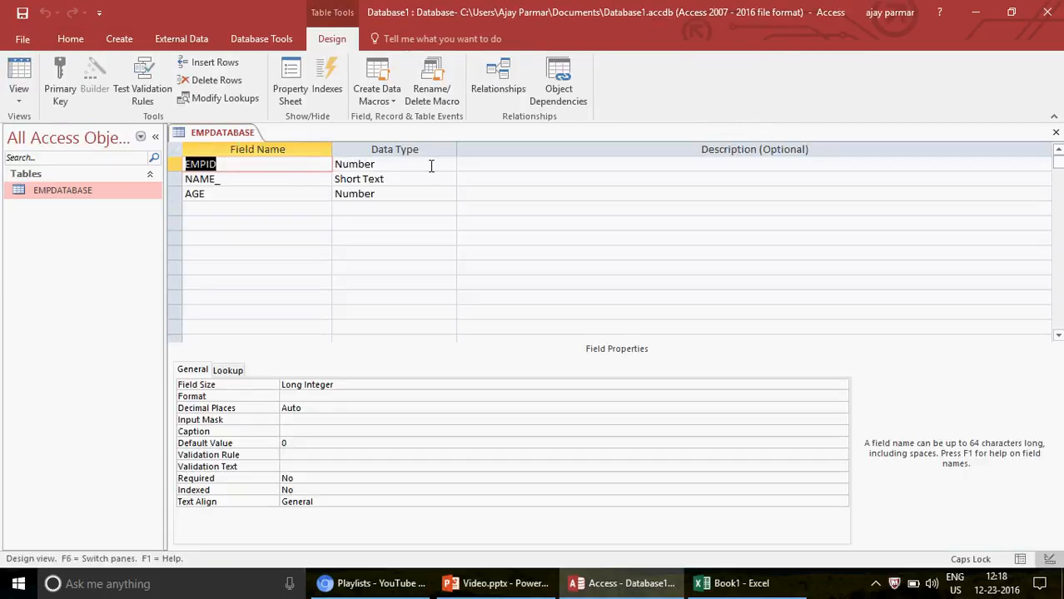
click(275, 208)
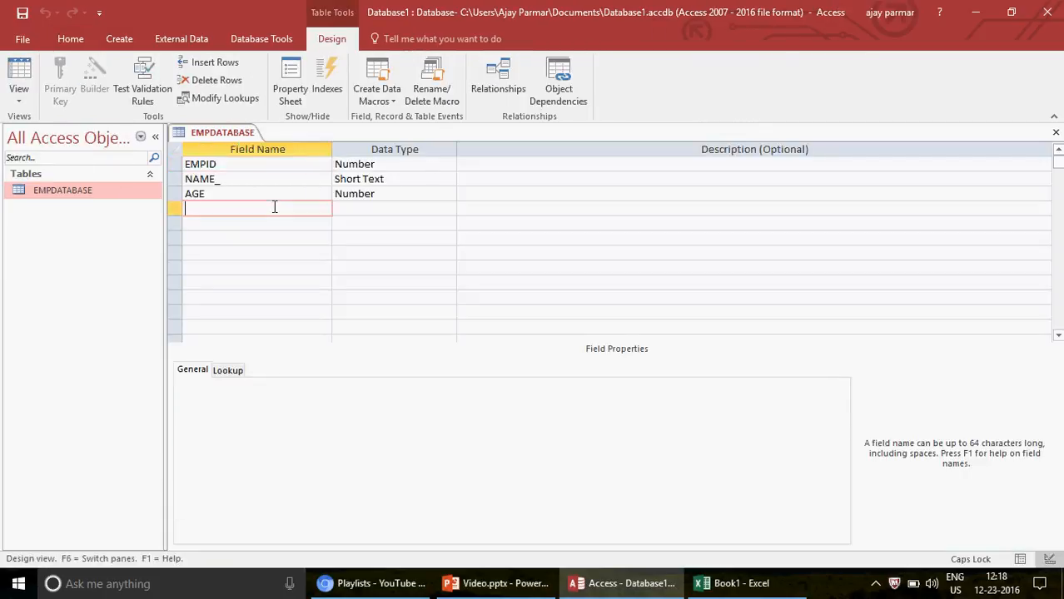
click(278, 179)
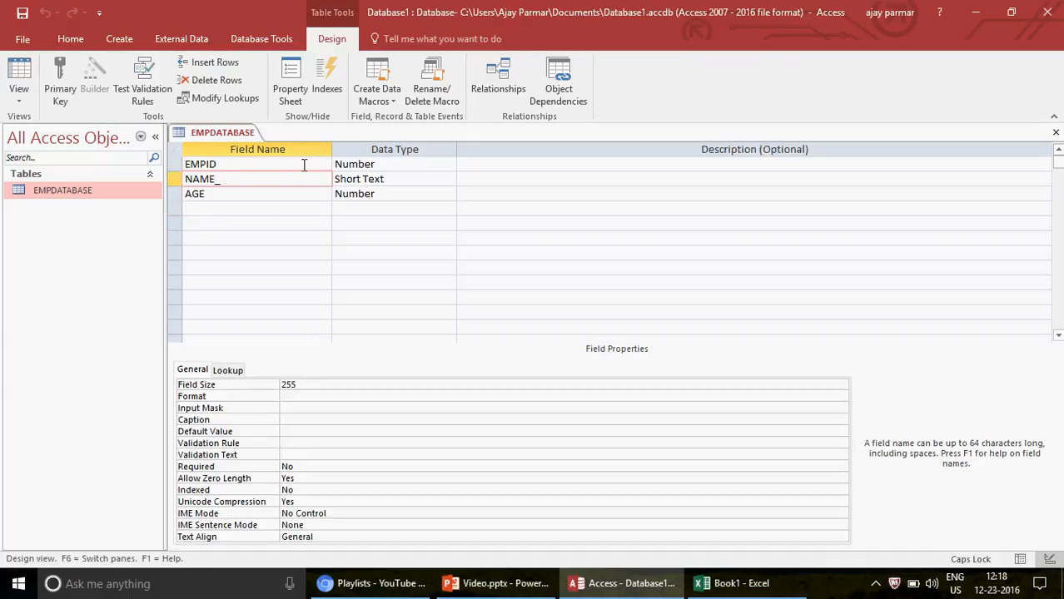
click(303, 164)
click(423, 164)
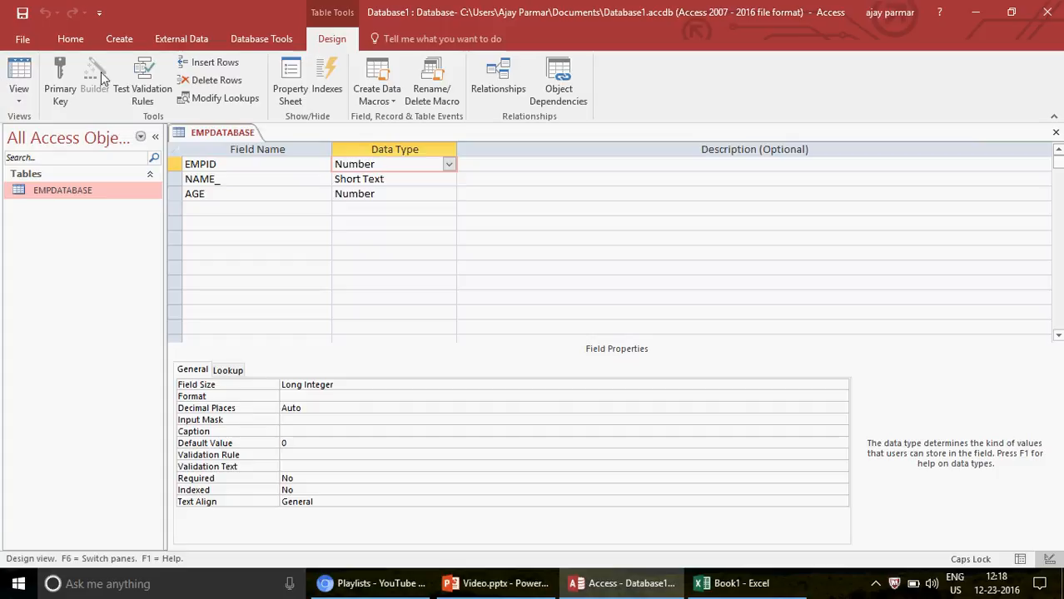
click(1056, 133)
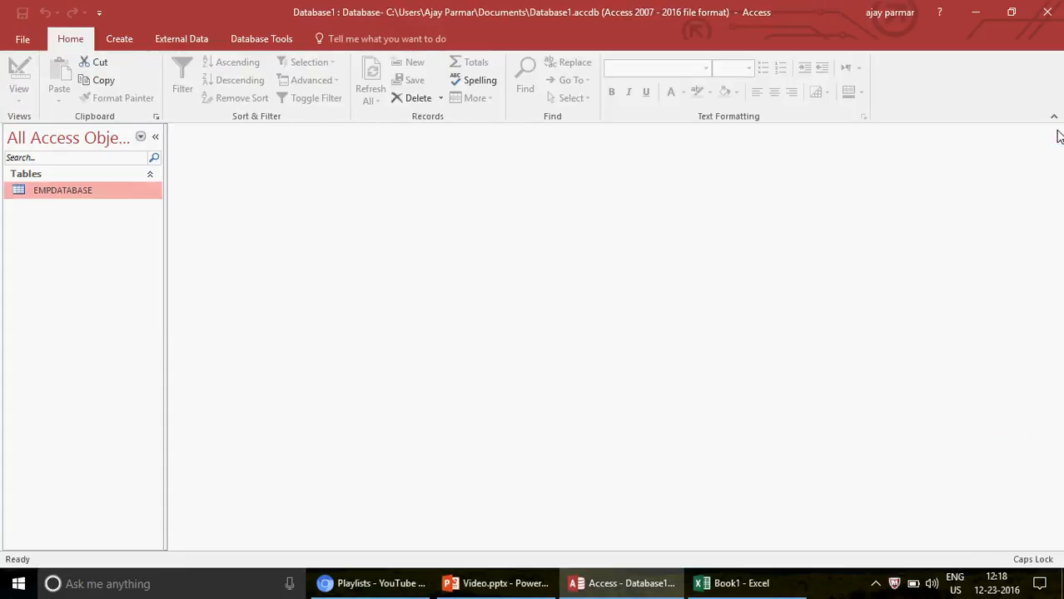
Step: Reopen EMPDATABASE in Datasheet view and examine the NAME_ column, the first record's row and the EMPID column
double_click(89, 190)
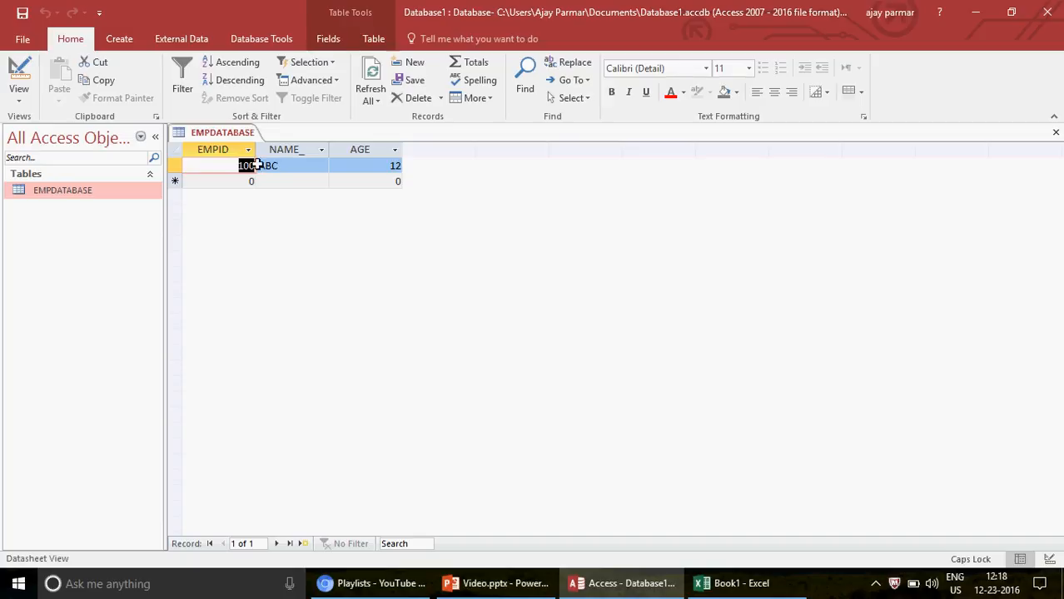
click(299, 166)
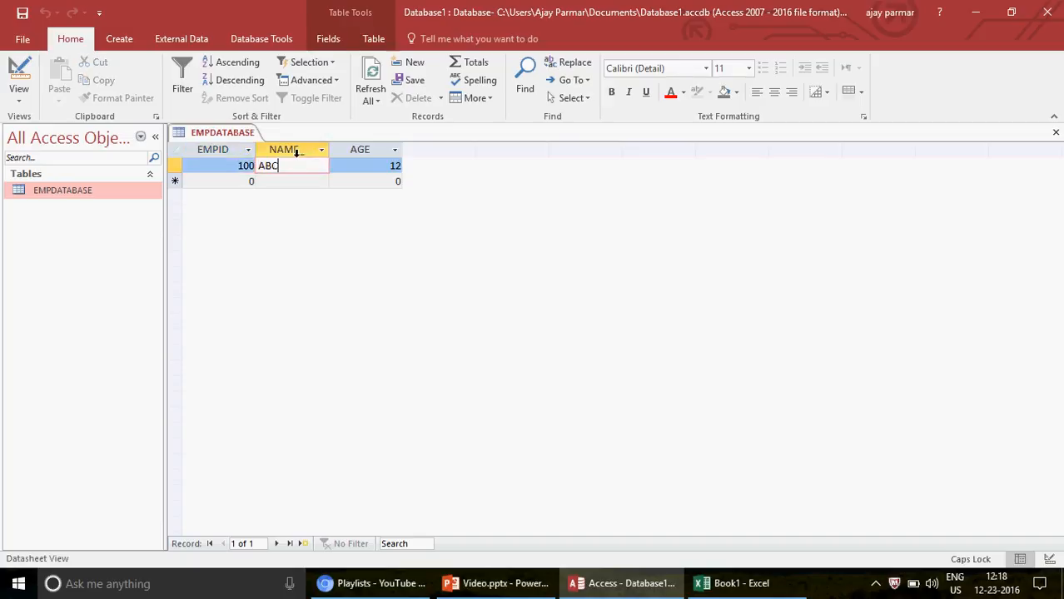
click(292, 150)
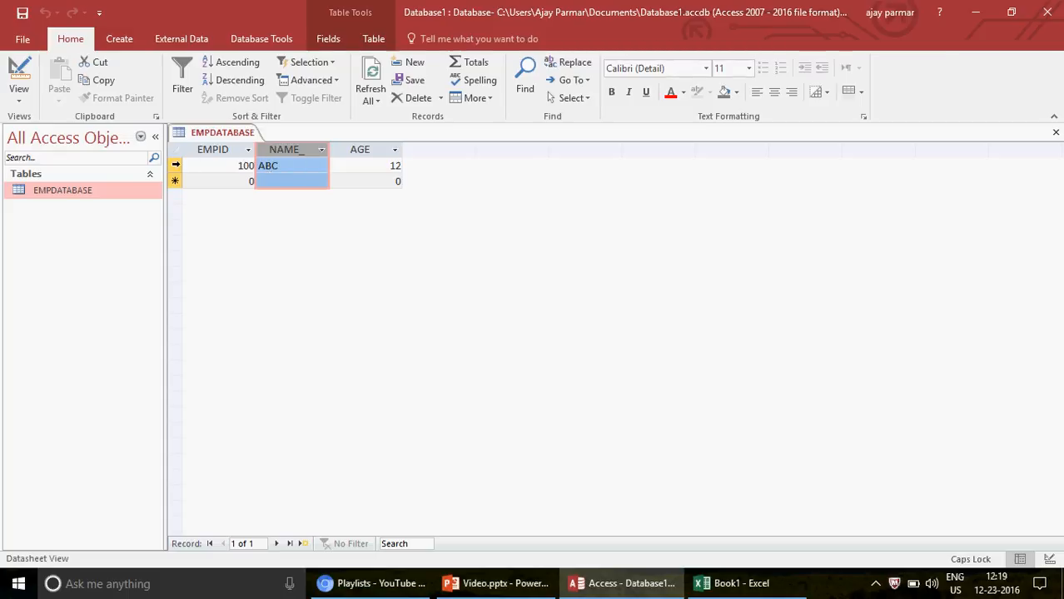
click(176, 165)
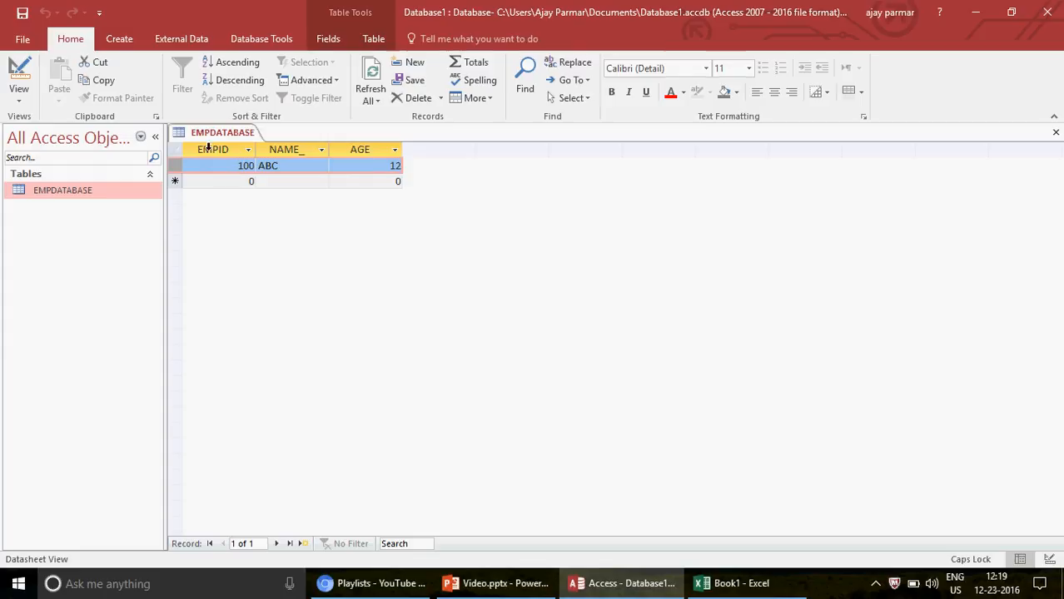
click(208, 148)
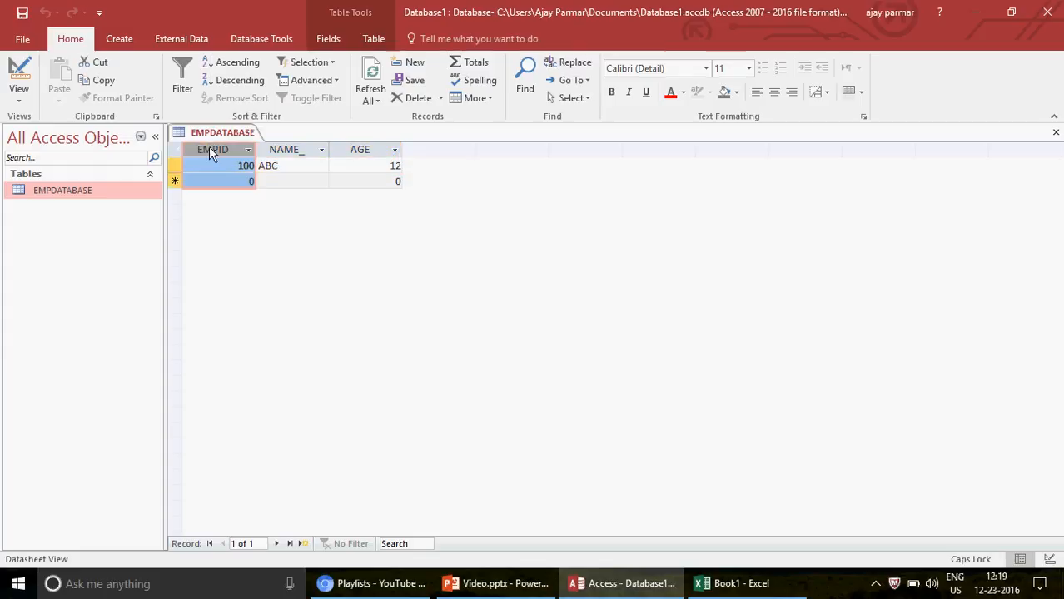
Step: Examine the NAME_ and AGE columns, the first record, the blank new row, and each field value in the first record
click(294, 149)
click(366, 149)
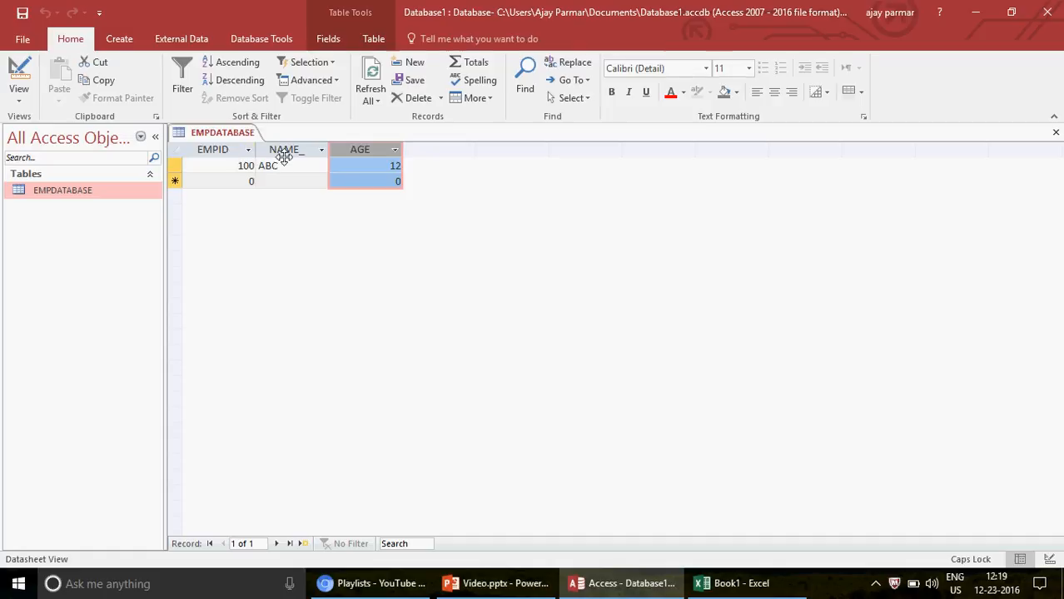
click(175, 165)
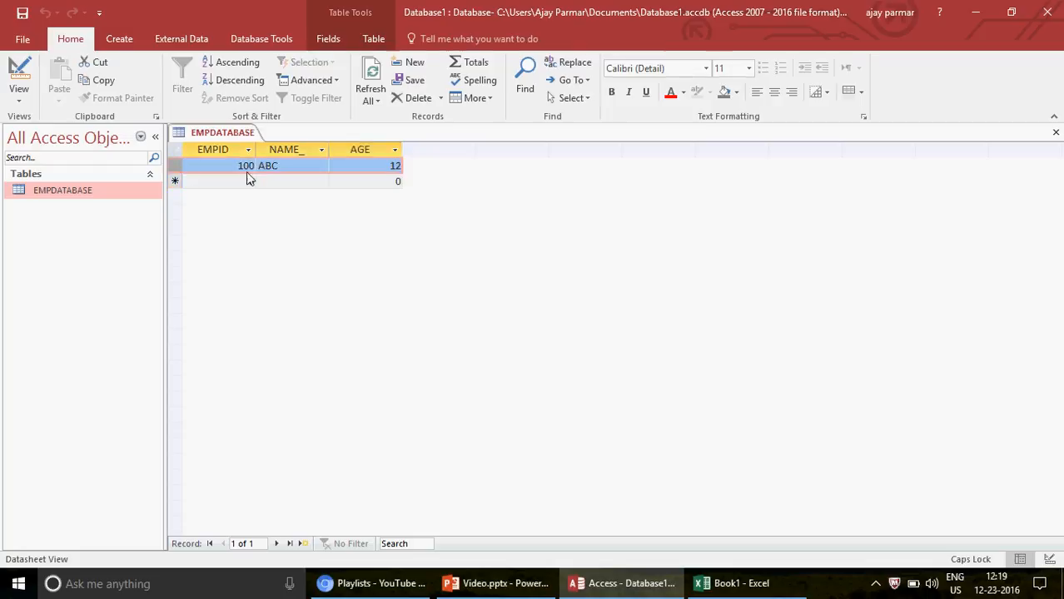
click(176, 181)
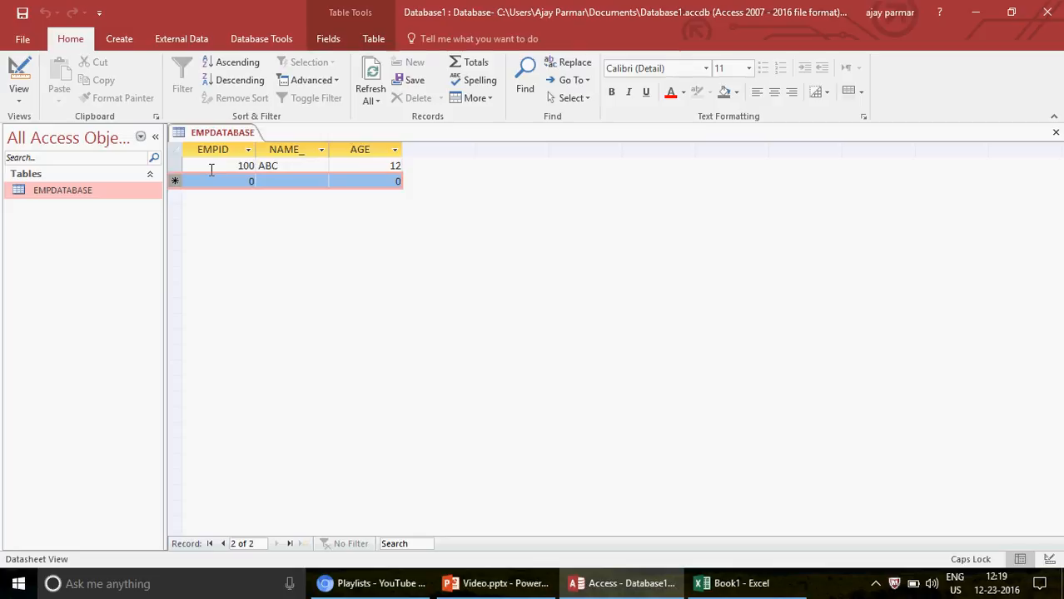
click(235, 165)
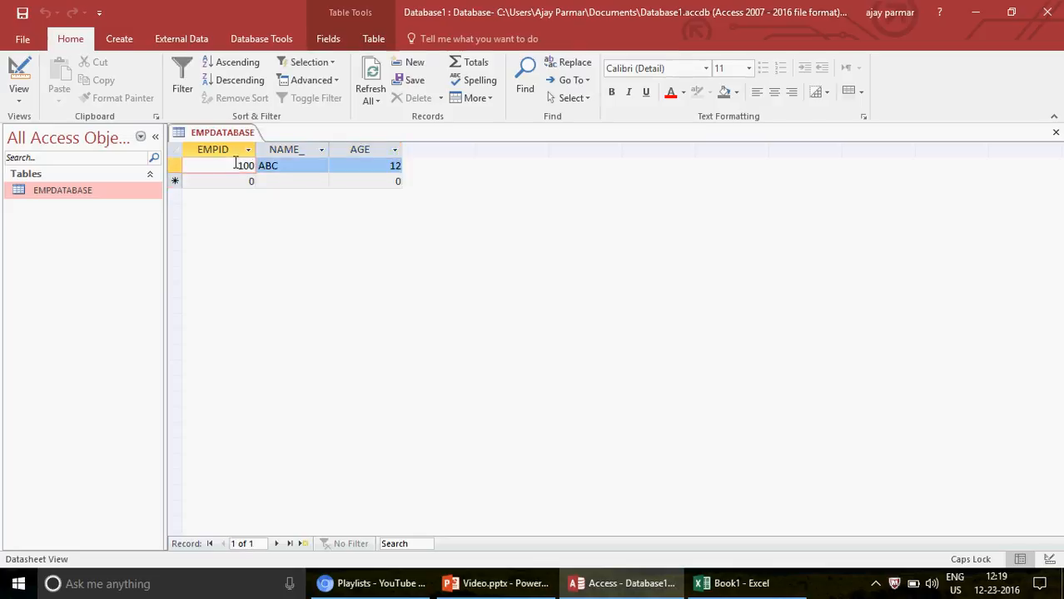
click(287, 165)
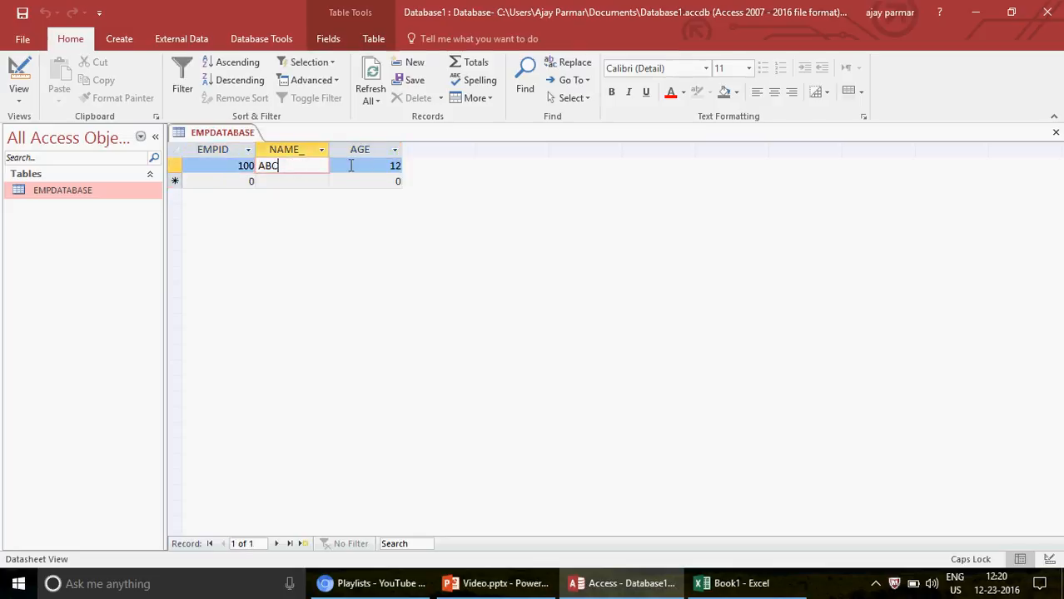
click(370, 166)
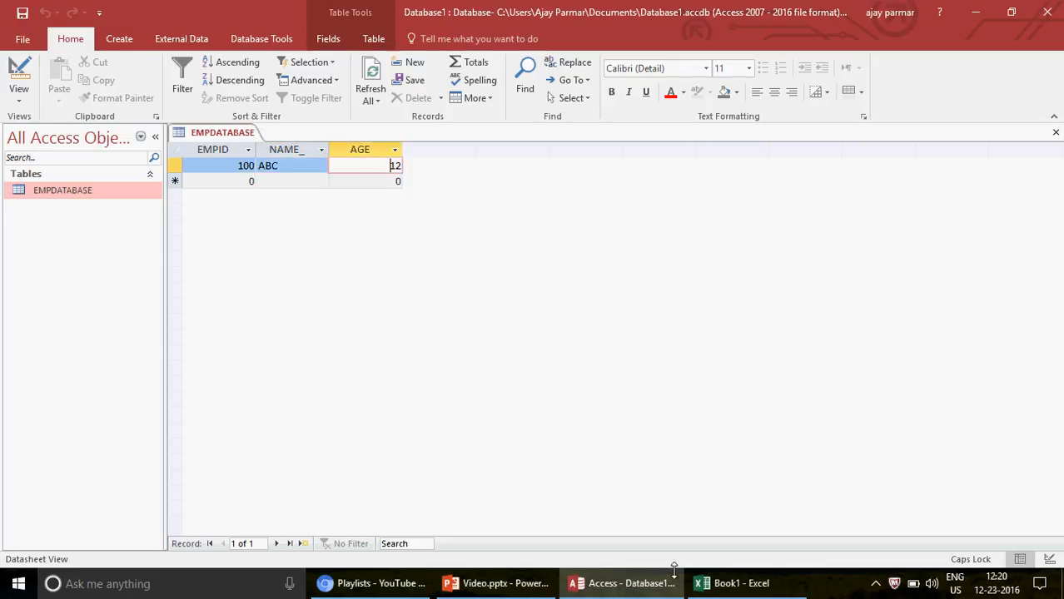
Step: Switch to the Book1 workbook in Excel and enter FIELD HEADER in cell E2 of Sheet1
click(758, 586)
click(412, 243)
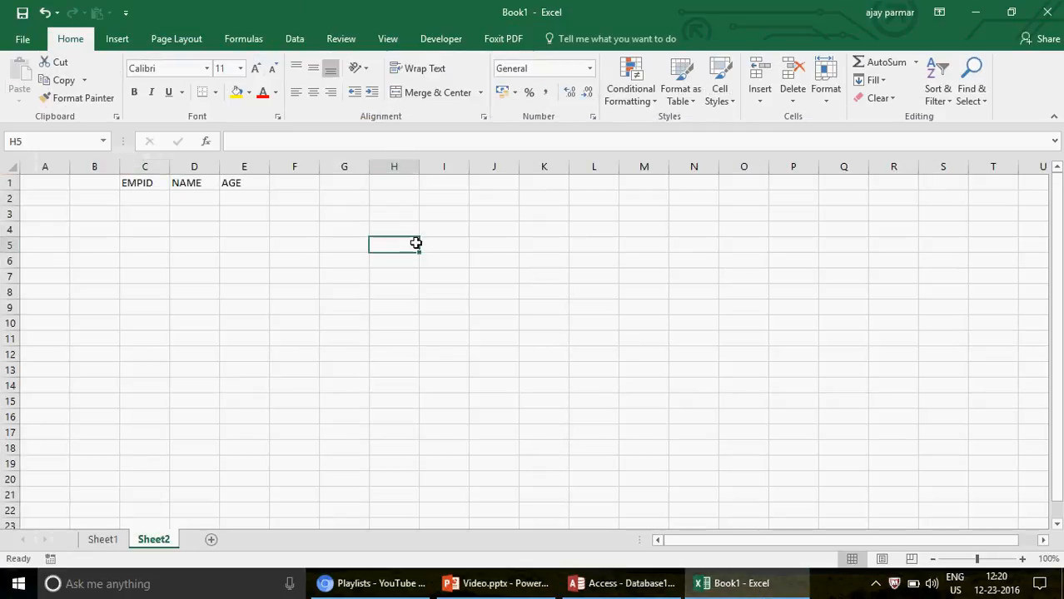
click(101, 540)
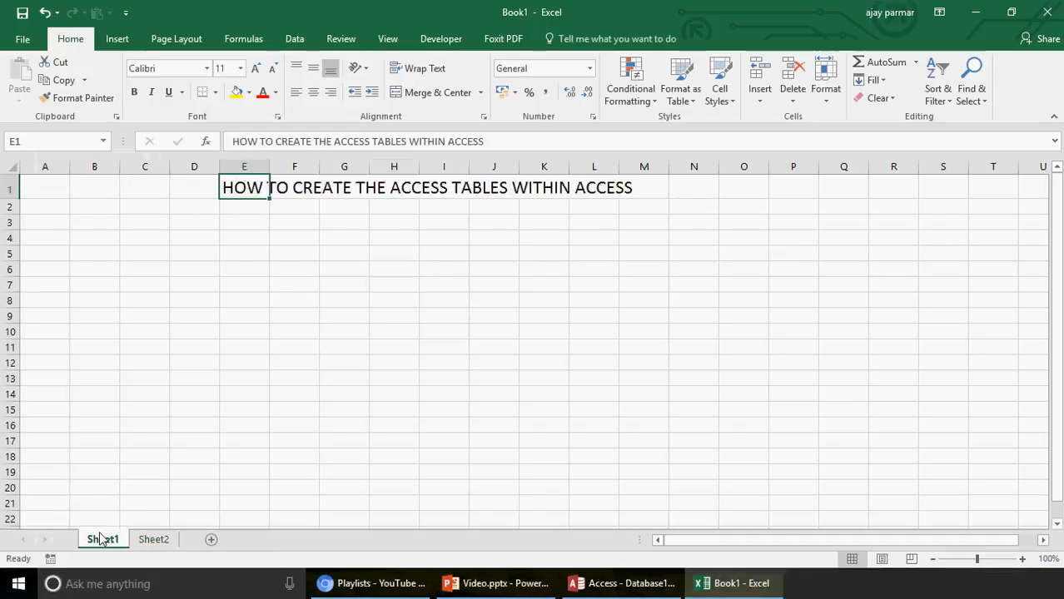
click(242, 209)
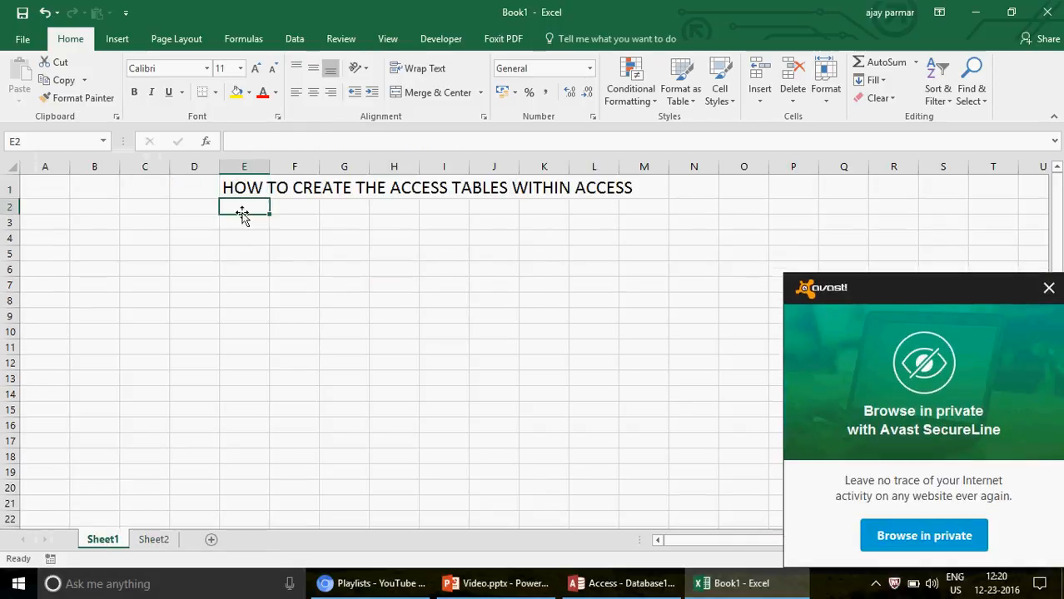
click(1050, 289)
text(FI)
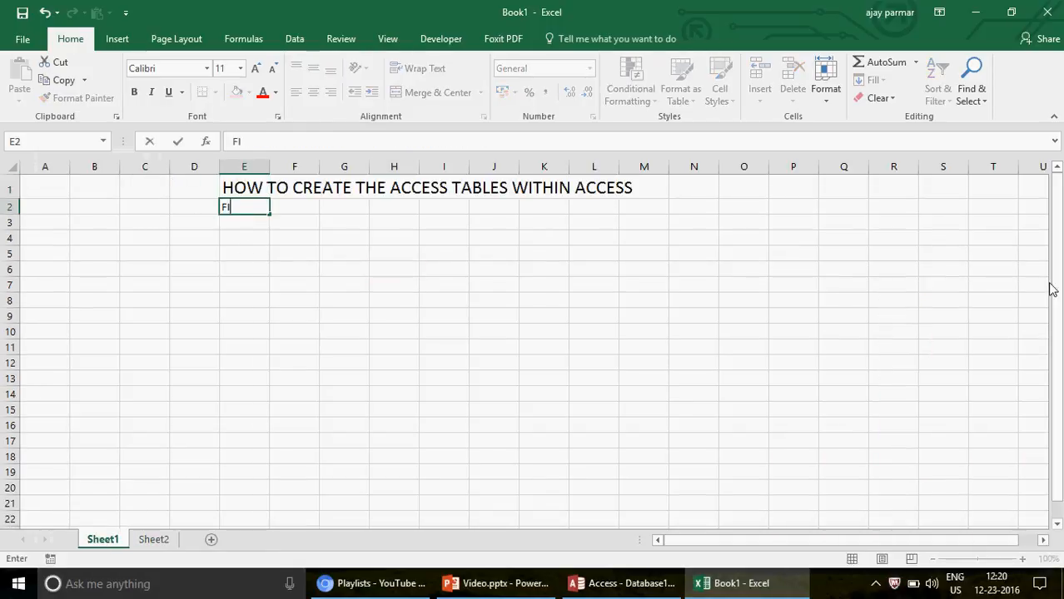
text(ELD HEADER)
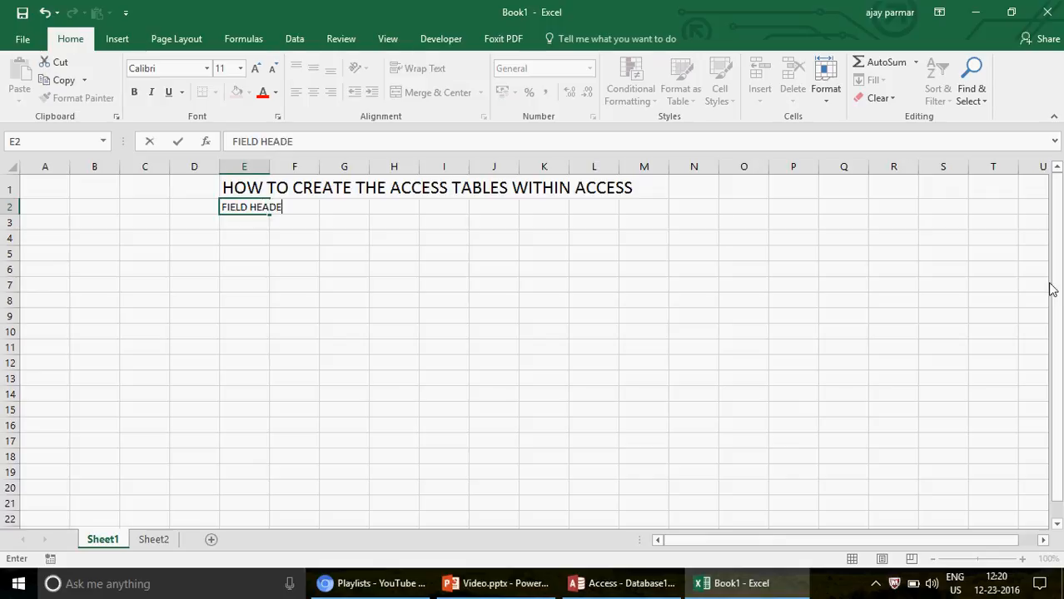
key(Return)
Step: Enter FIELD VALUE in cell E3 and RECORD in cell E4 of Sheet1
text(FILED)
key(BackSpace)
key(BackSpace)
key(BackSpace)
key(BackSpace)
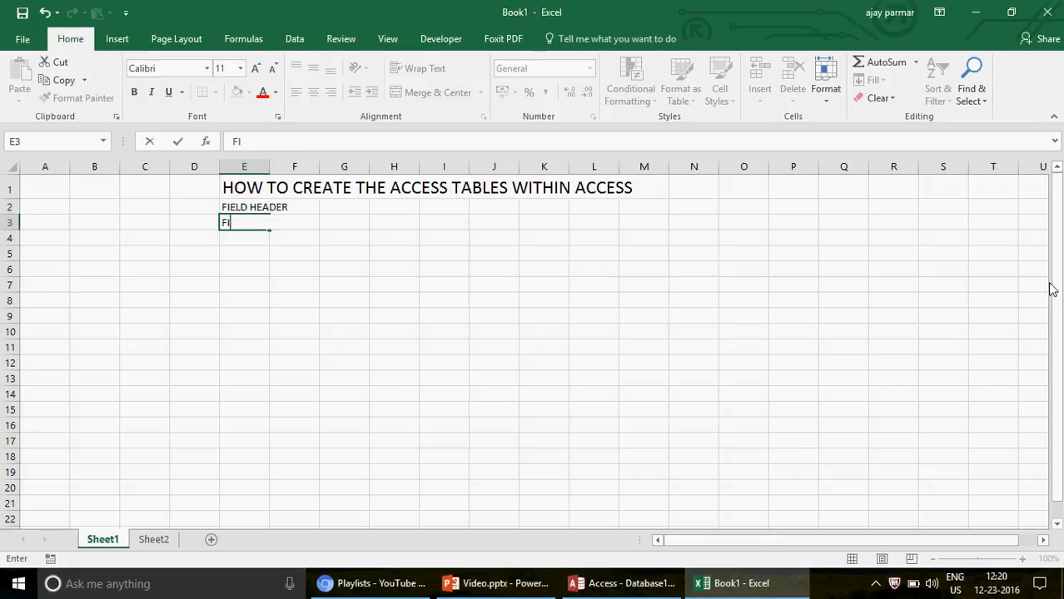
text(IELD VALUE)
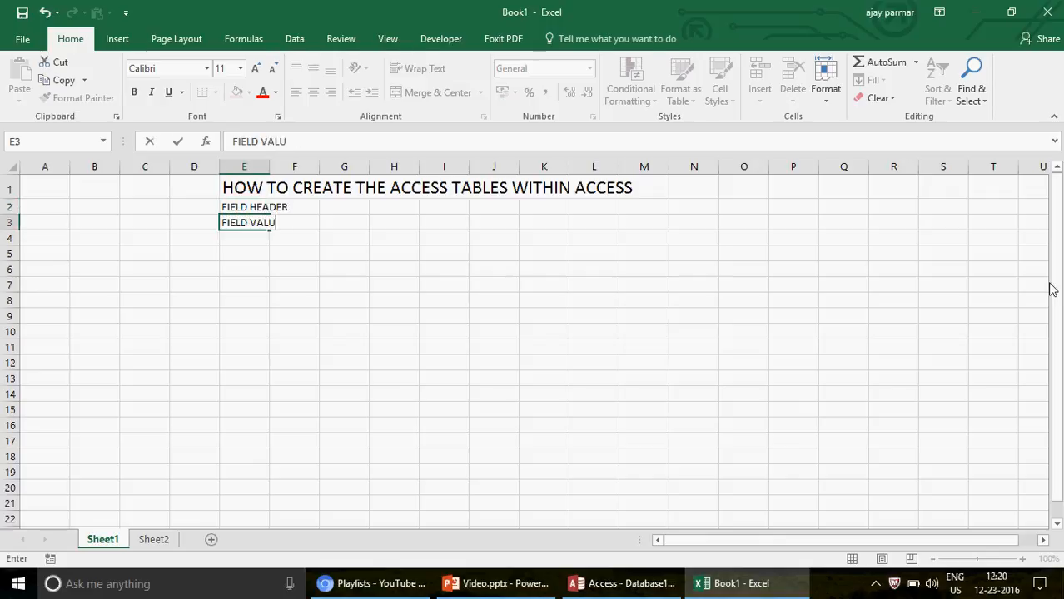
key(Return)
text(FI)
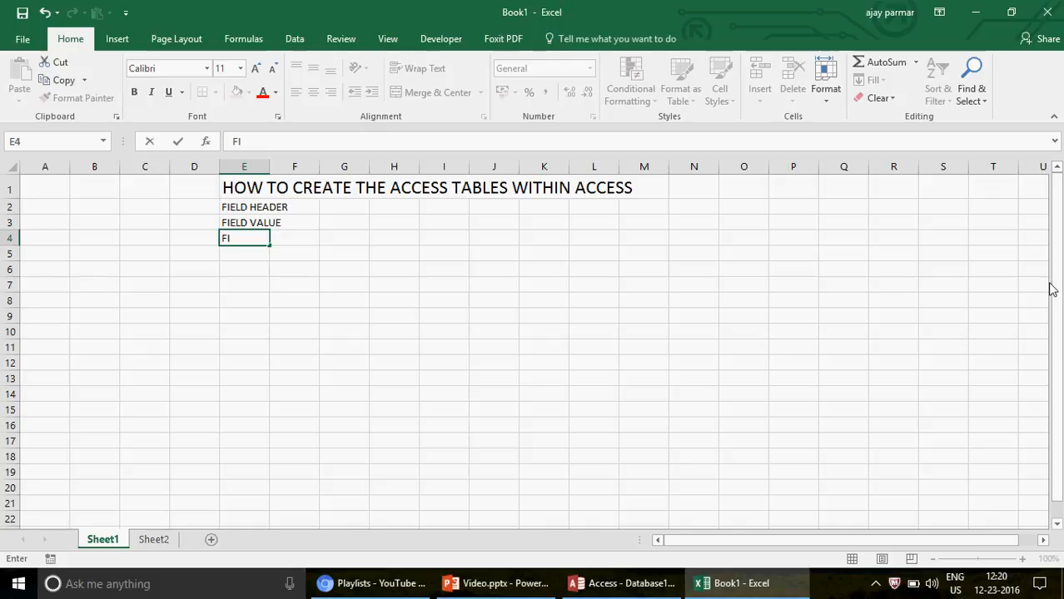
key(BackSpace)
key(BackSpace)
text(RECORD)
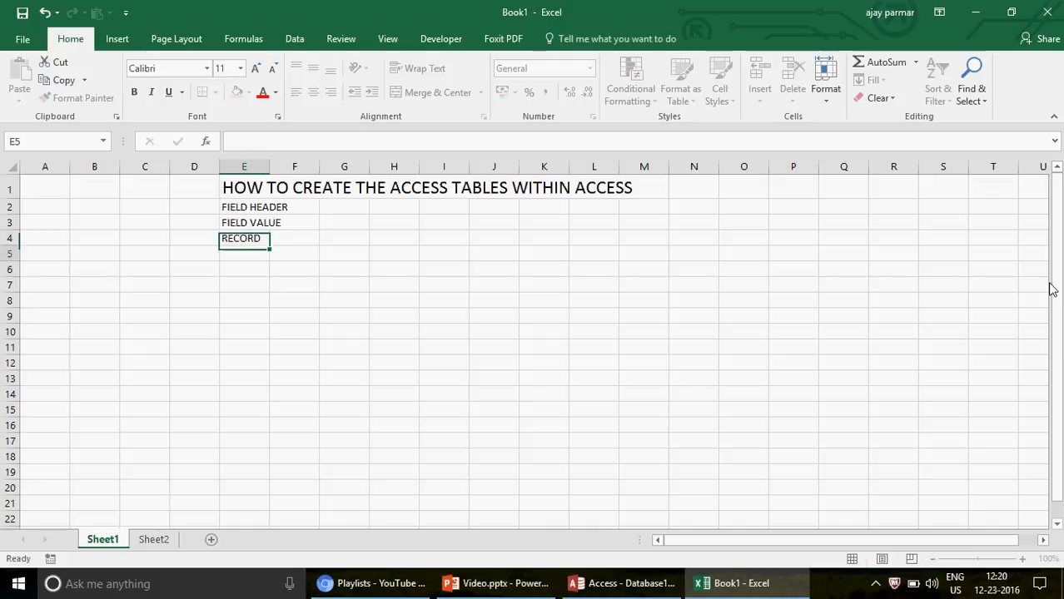
key(Return)
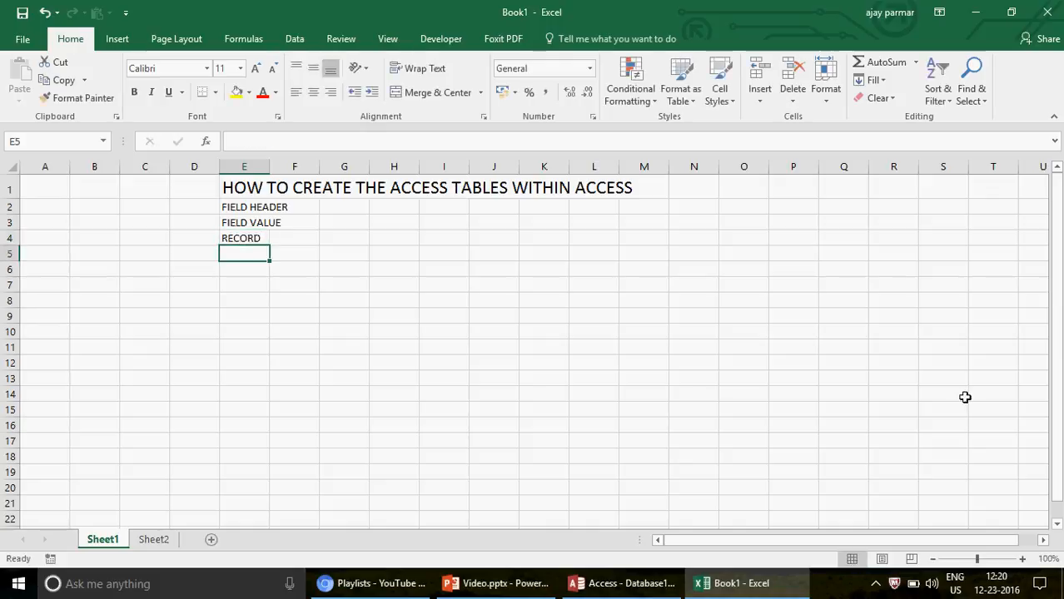
Step: Switch to Access, examine the first record's row and the blank new row of EMPDATABASE, and close the table
mouse_move(468, 584)
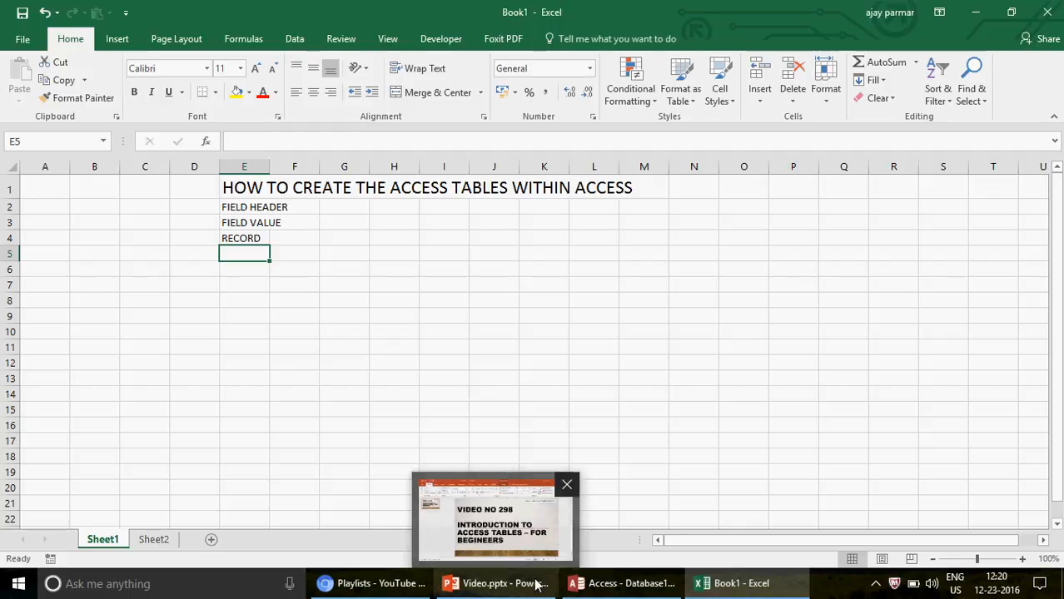
click(626, 587)
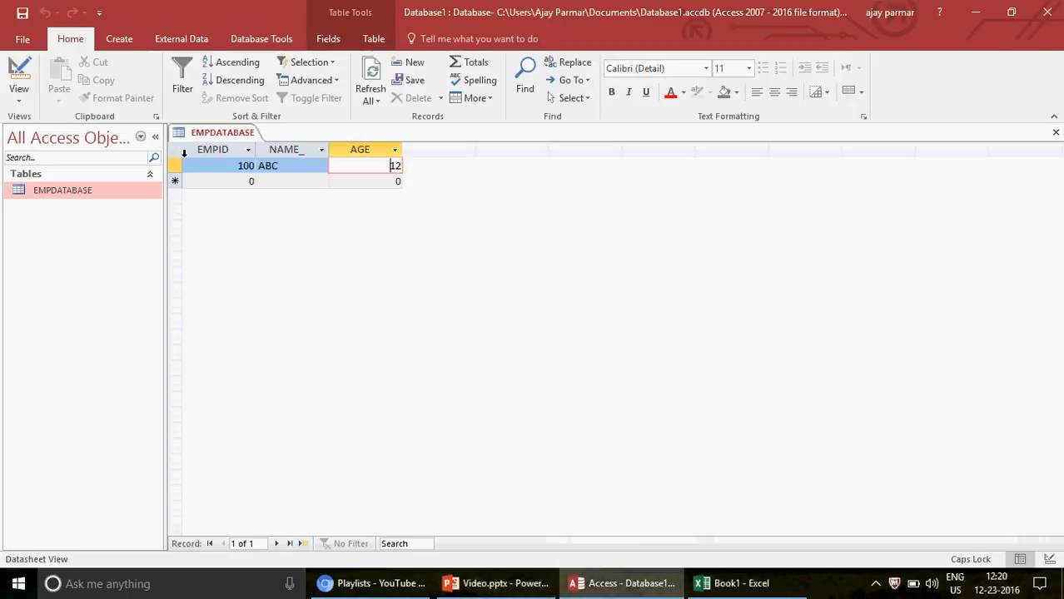
click(177, 165)
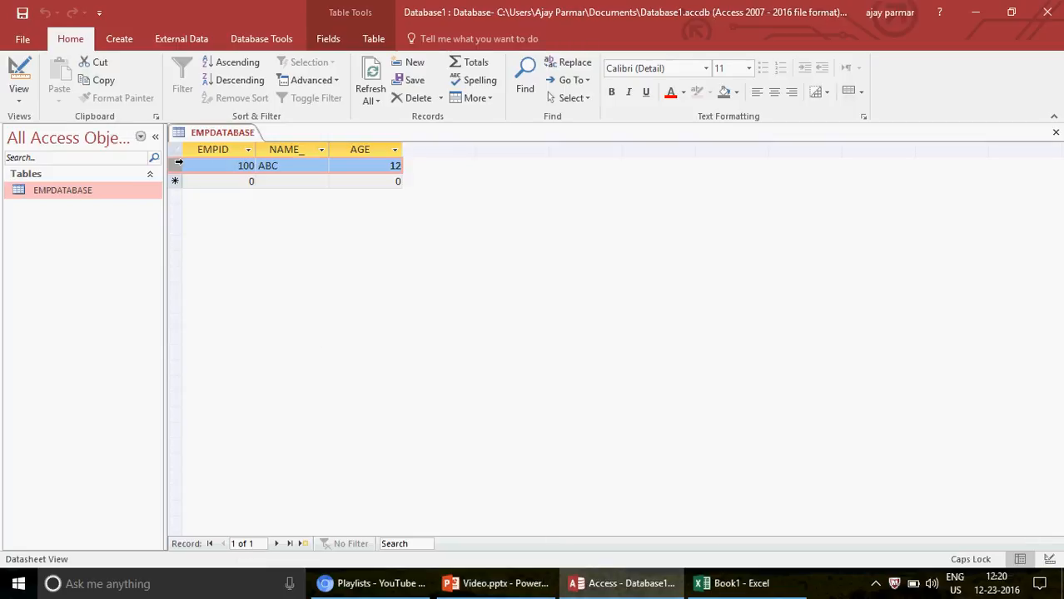
click(214, 165)
click(174, 166)
click(172, 180)
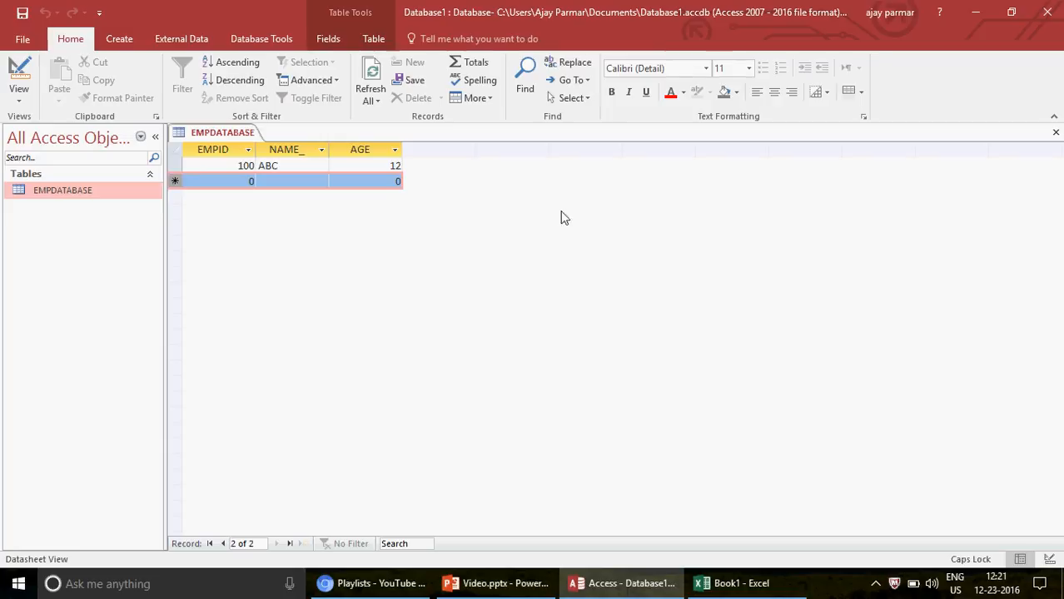
click(1055, 135)
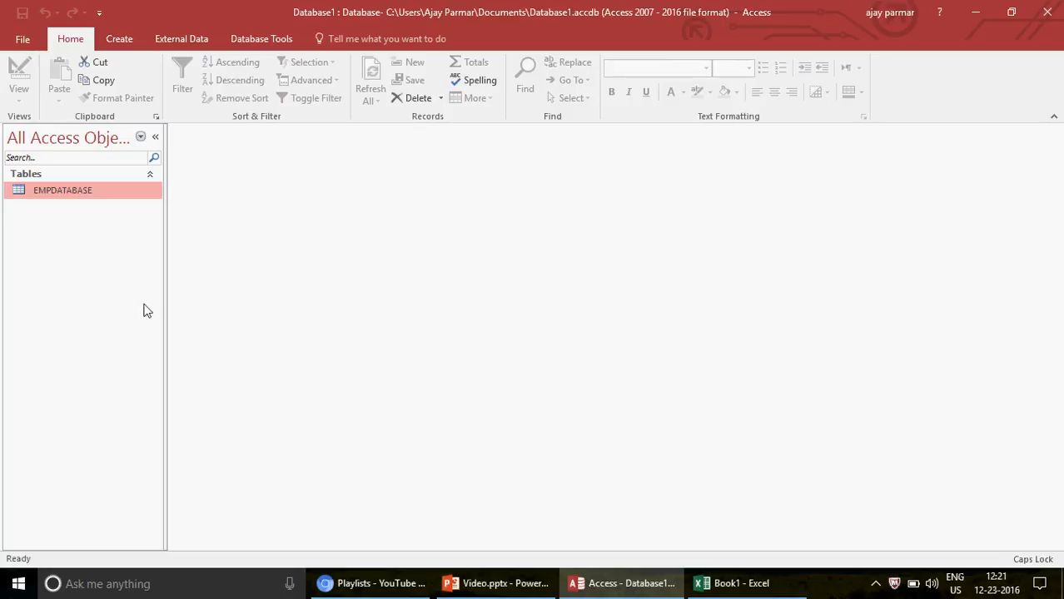
Step: Switch to Excel and fill the EMPID column on Sheet2 with 55, 33, 44 and 333 in C2:C5
click(726, 584)
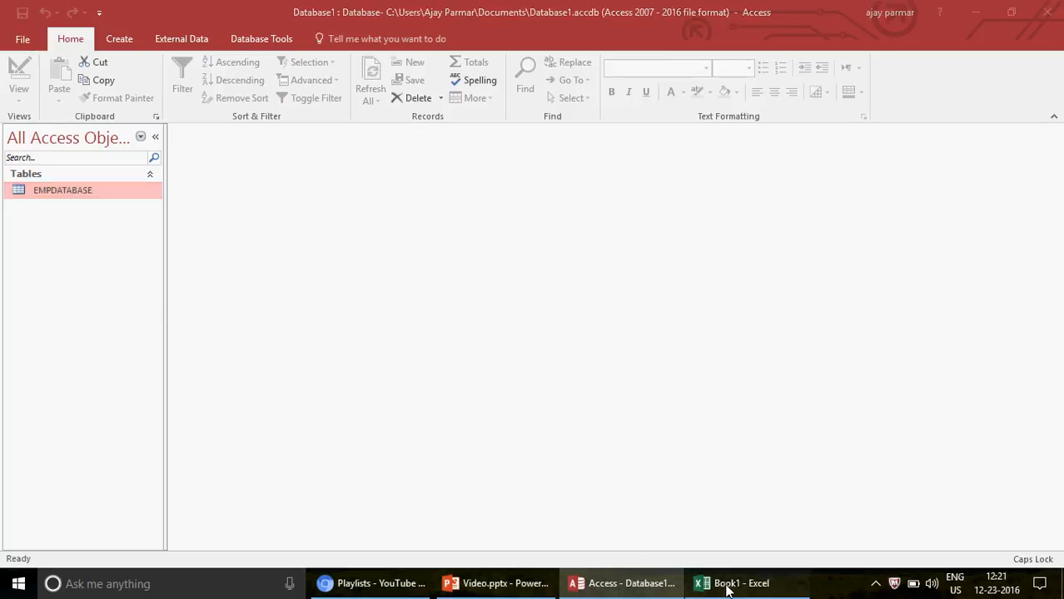
click(153, 540)
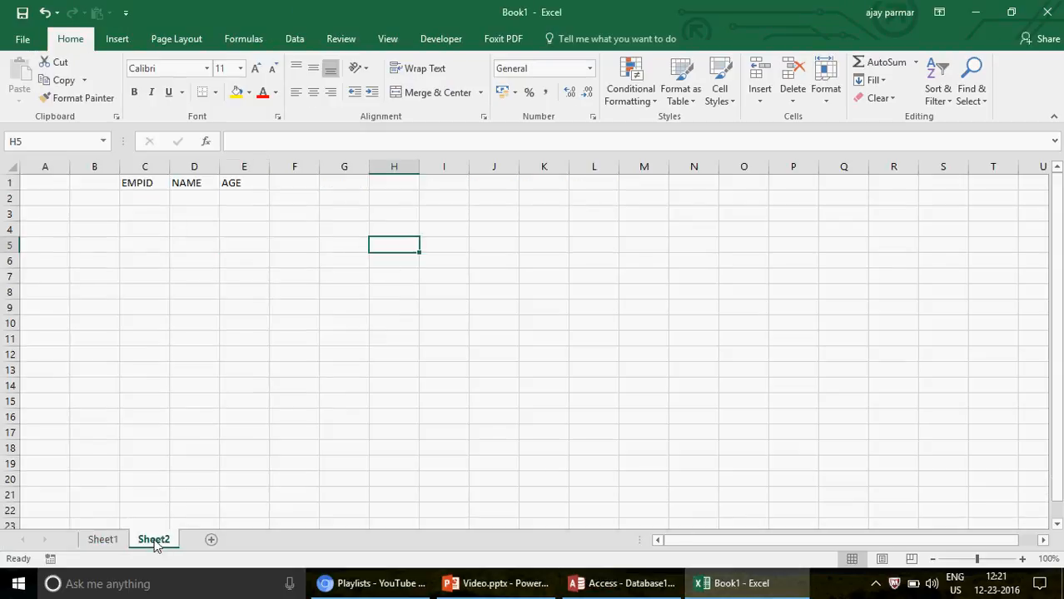
click(131, 198)
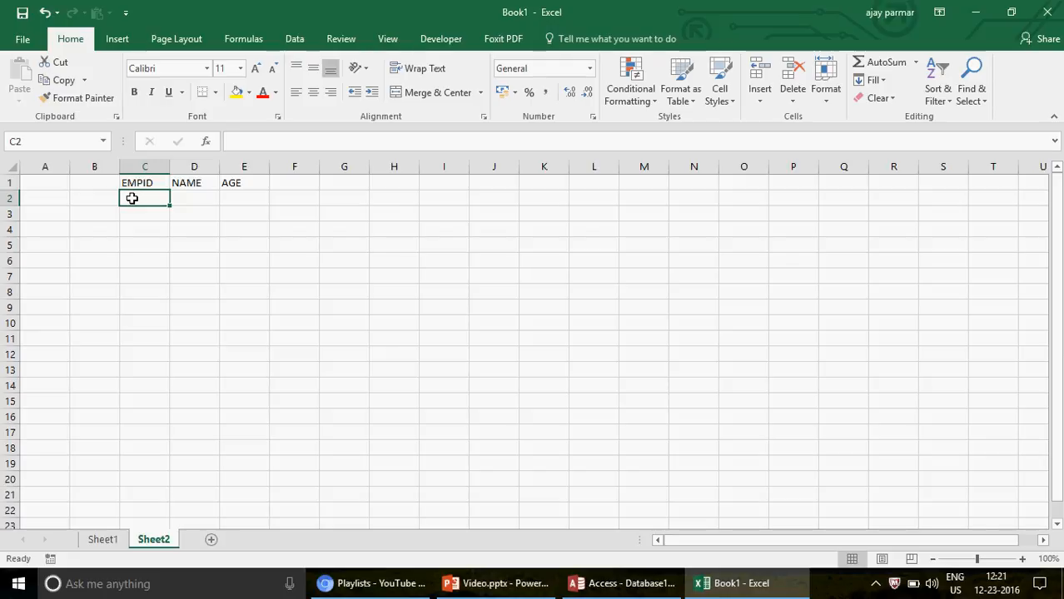
text(55)
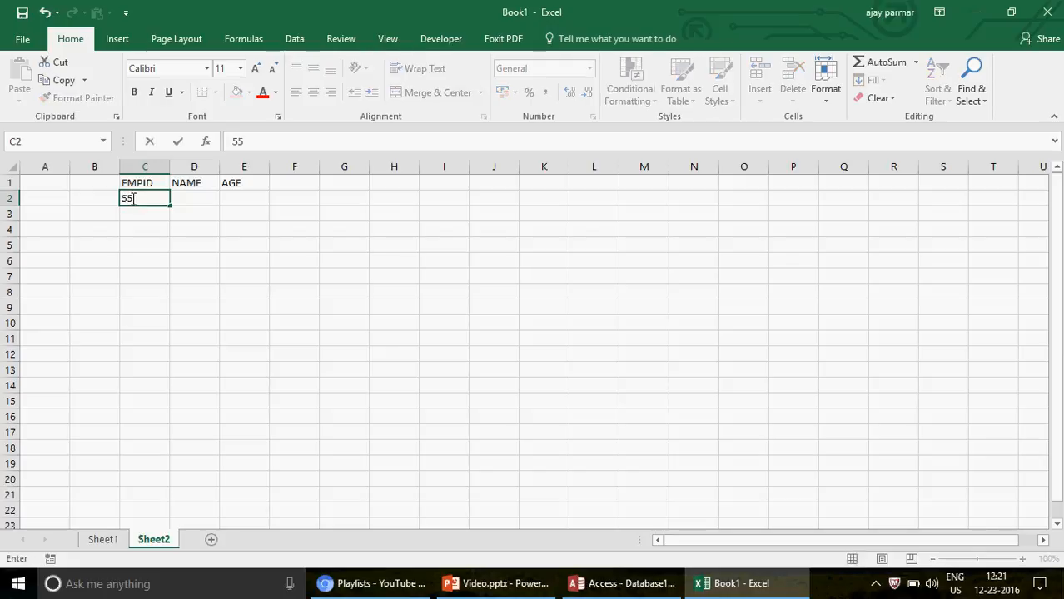
key(Return)
text(33)
key(Return)
text(44)
key(Return)
text(55)
key(Return)
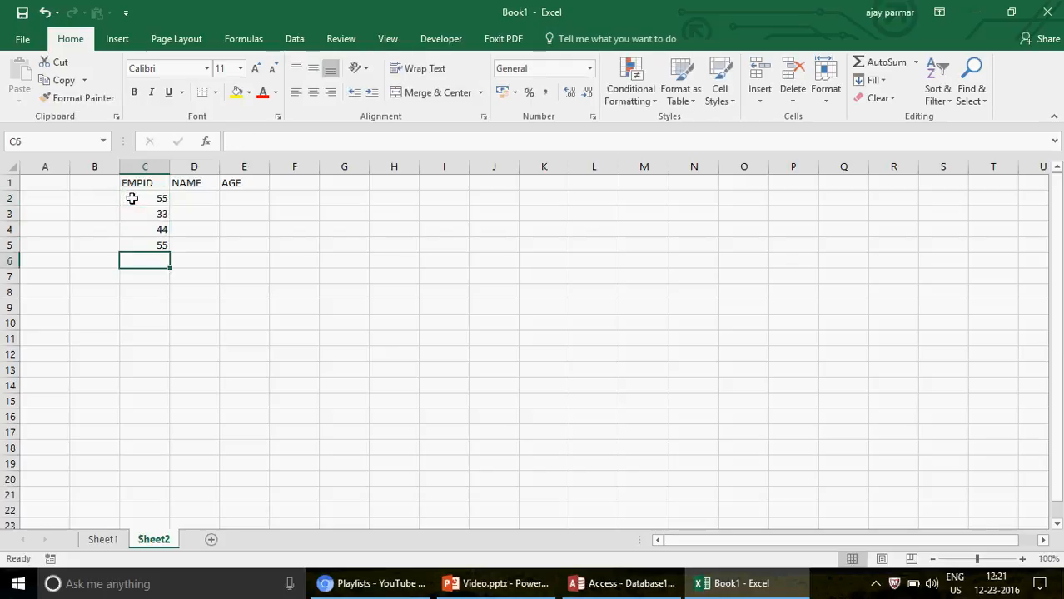
key(Up)
text(333)
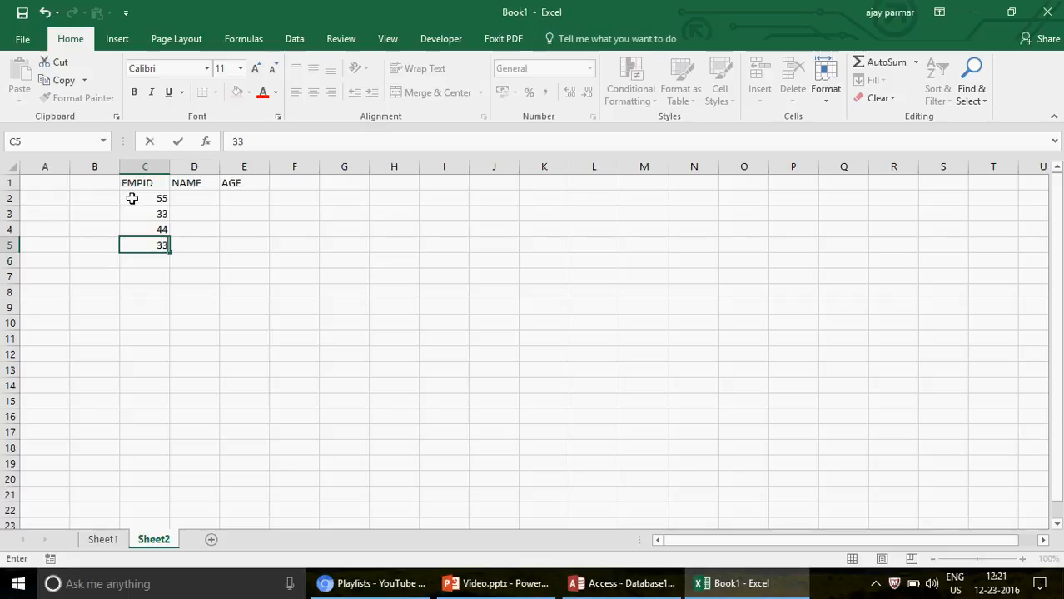
Step: Fill the NAME column on Sheet2 with A, B, C and D in D2:D5
click(194, 199)
text(A)
key(Return)
text(B)
key(Return)
text(C)
key(Return)
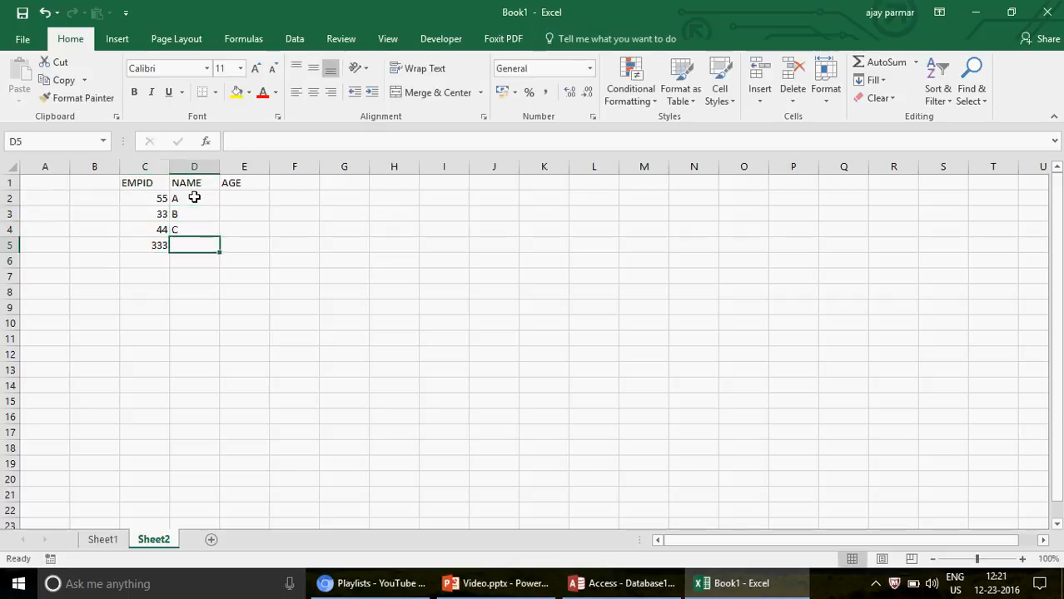
text(D)
key(Tab)
Step: Fill the AGE column on Sheet2 with 12, 33, 44 and 33 in E2:E5
key(Up)
key(Up)
key(Up)
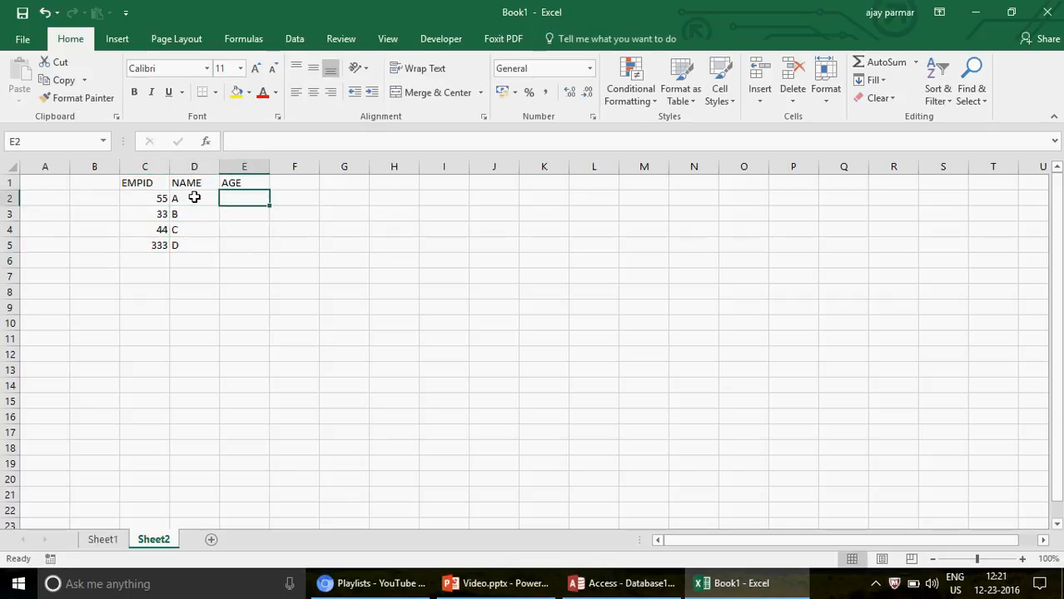
text(12)
key(Return)
text(33)
key(Return)
text(44)
key(Return)
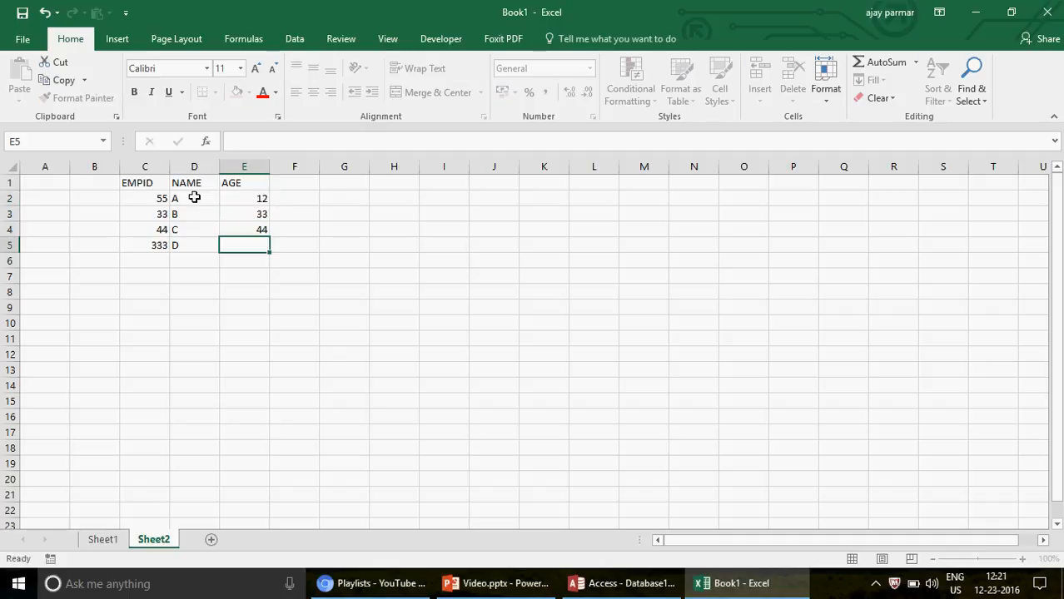
text(33)
Step: Center the contents of the employee table in C1:E5 horizontally, including its headers
key(Up)
key(Up)
key(Up)
key(Up)
key(Left)
key(Left)
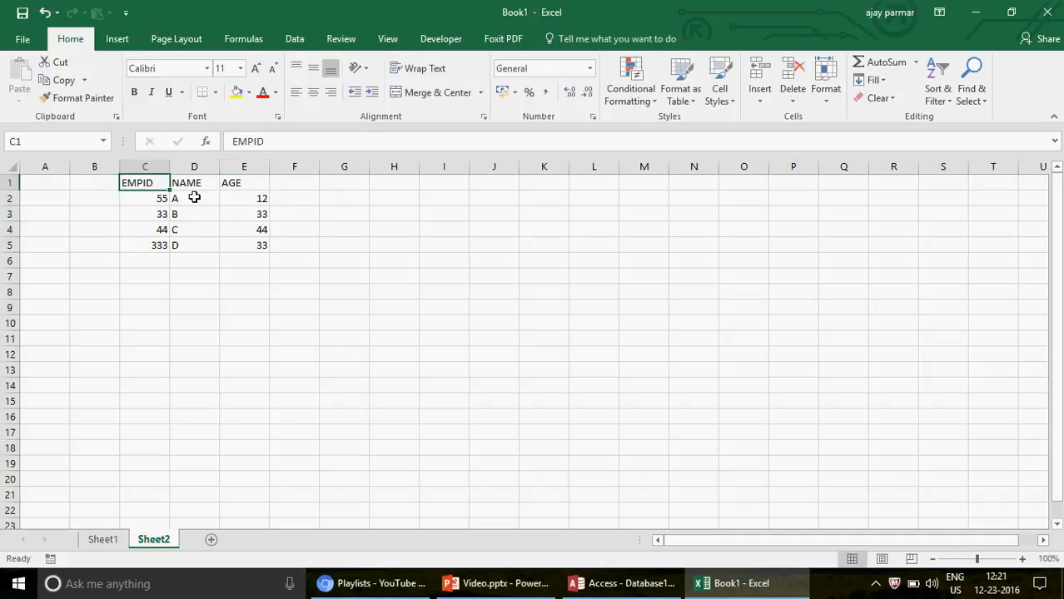
key(shift+Right)
key(shift+Right)
key(shift+Down)
key(shift+Down)
key(shift+Down)
key(shift+Down)
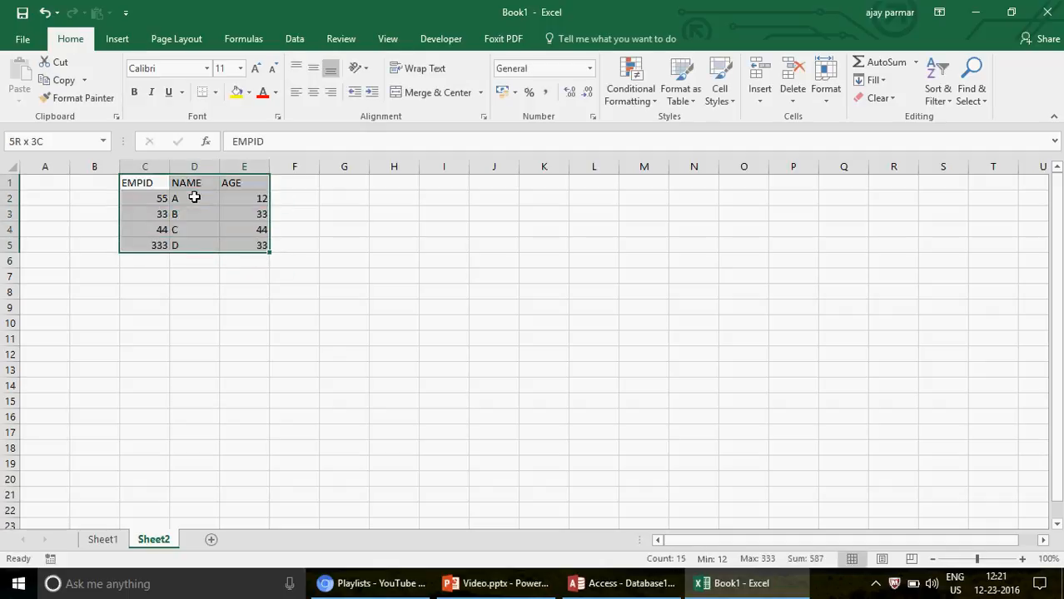
click(316, 93)
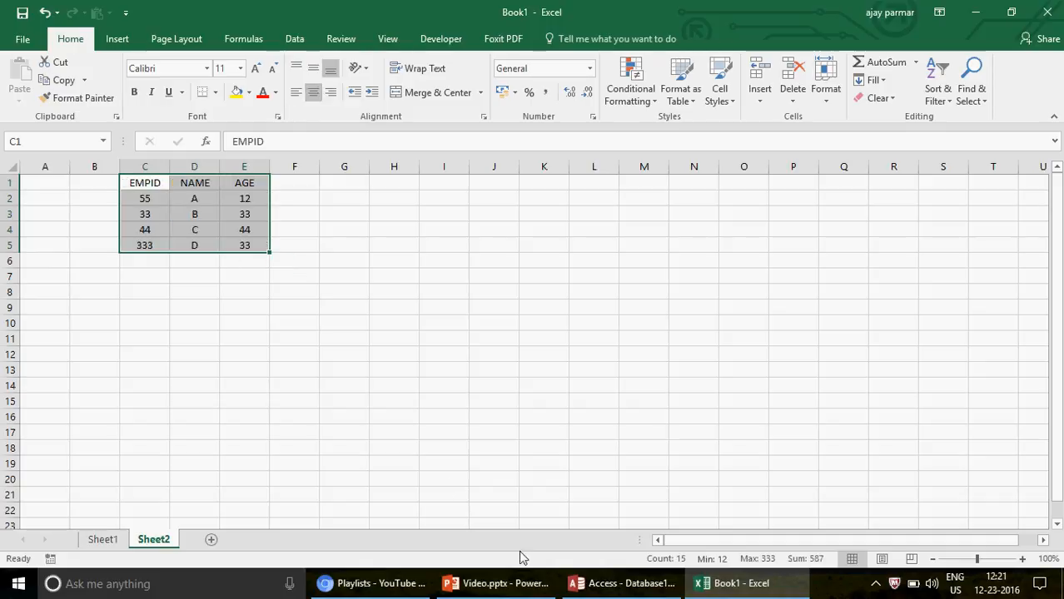
Step: Add the note COPY AND PASTE THE DATA FROM EXCEL to cell E8 on Sheet1
click(102, 540)
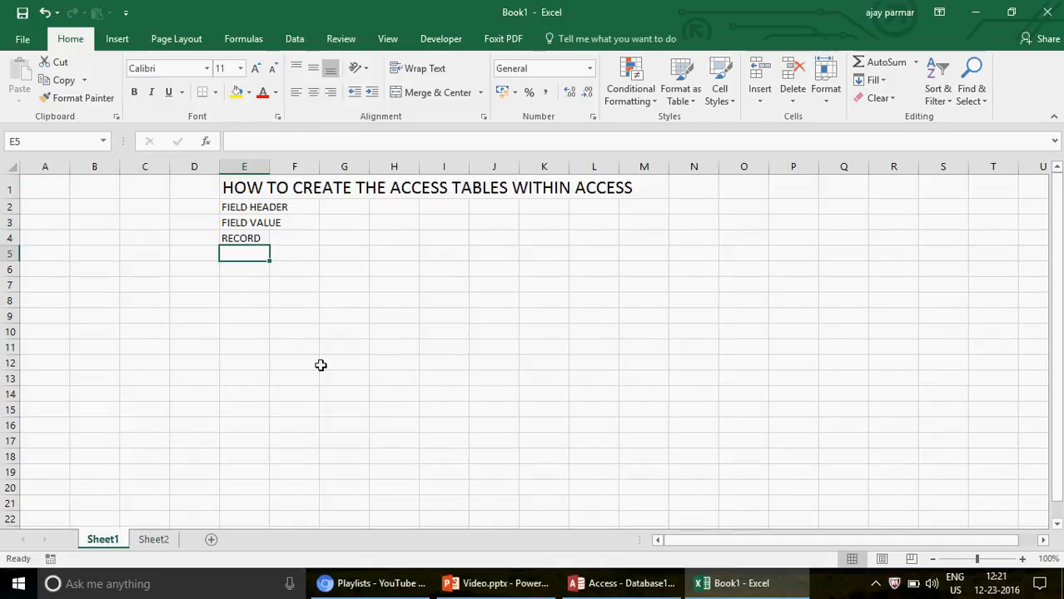
click(251, 298)
text(COP)
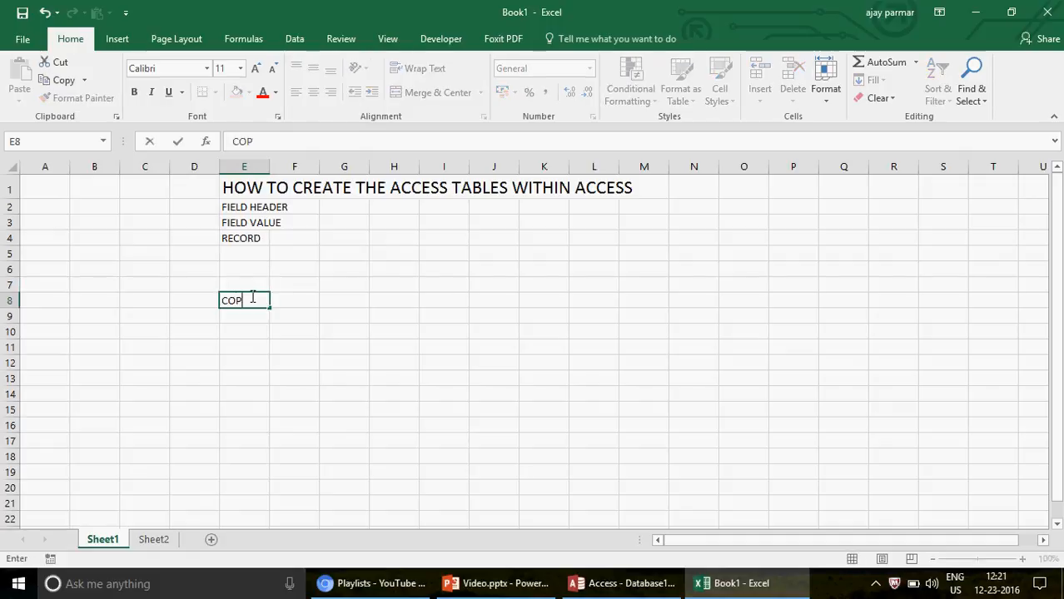
text(Y AND PASTE T)
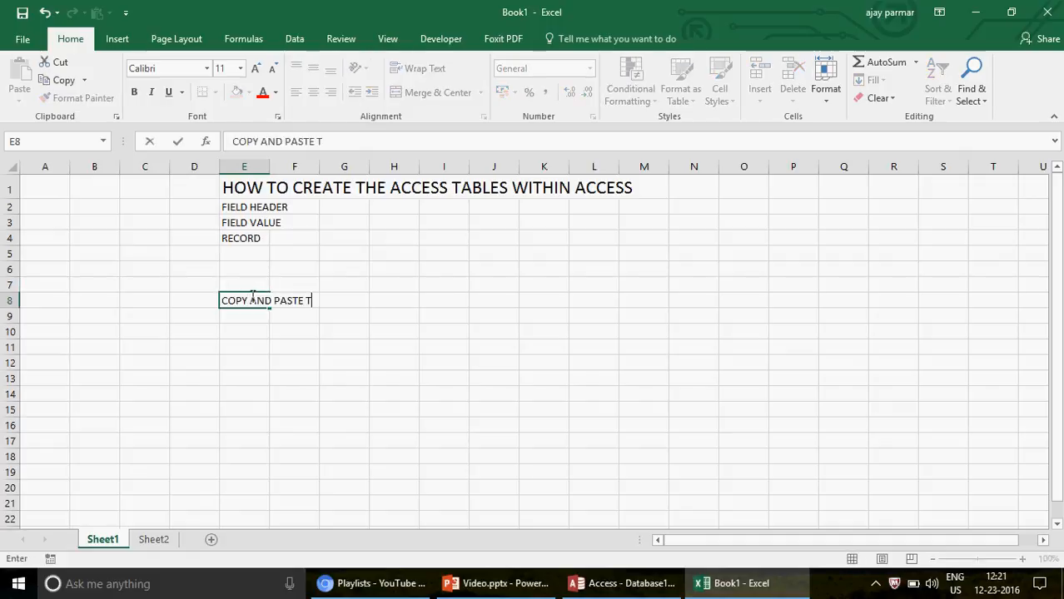
text(HE DATA FROM EXCEL)
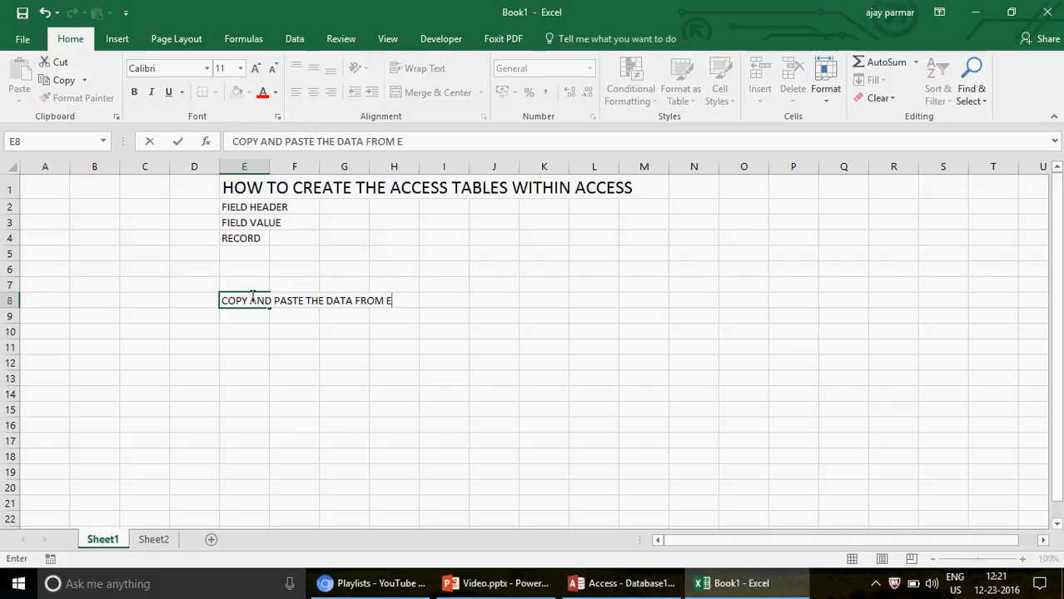
key(Return)
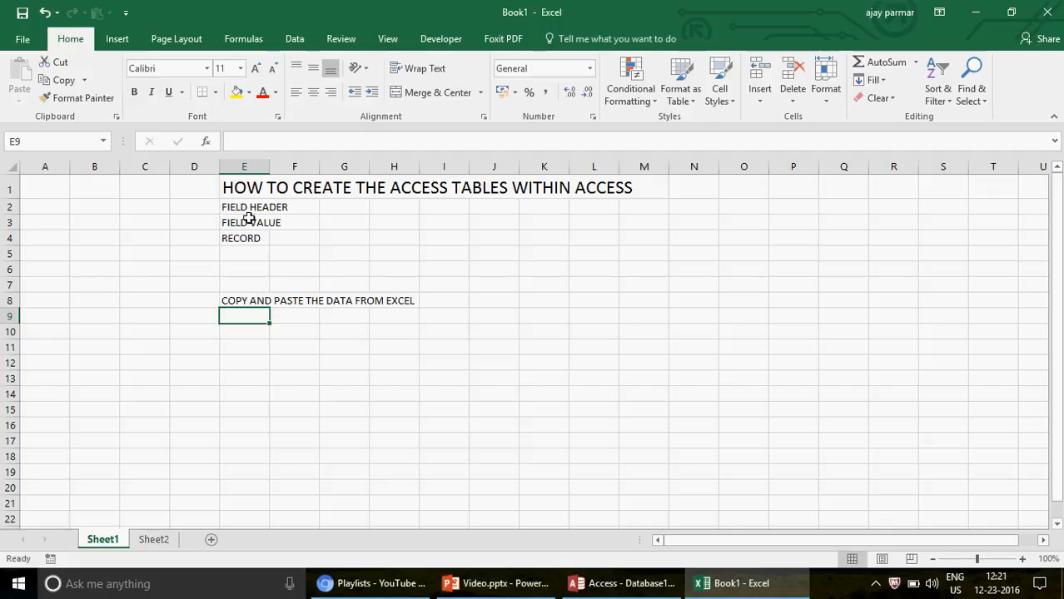
Step: Copy the formatting of the title in E1 onto the note in E8 with Format Painter
click(239, 189)
click(98, 98)
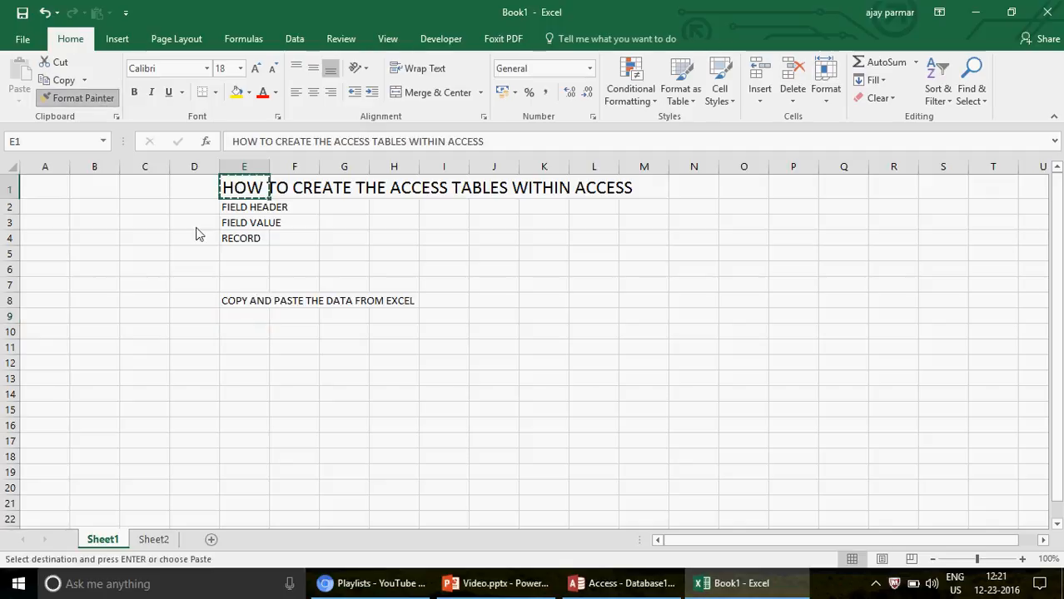
click(243, 300)
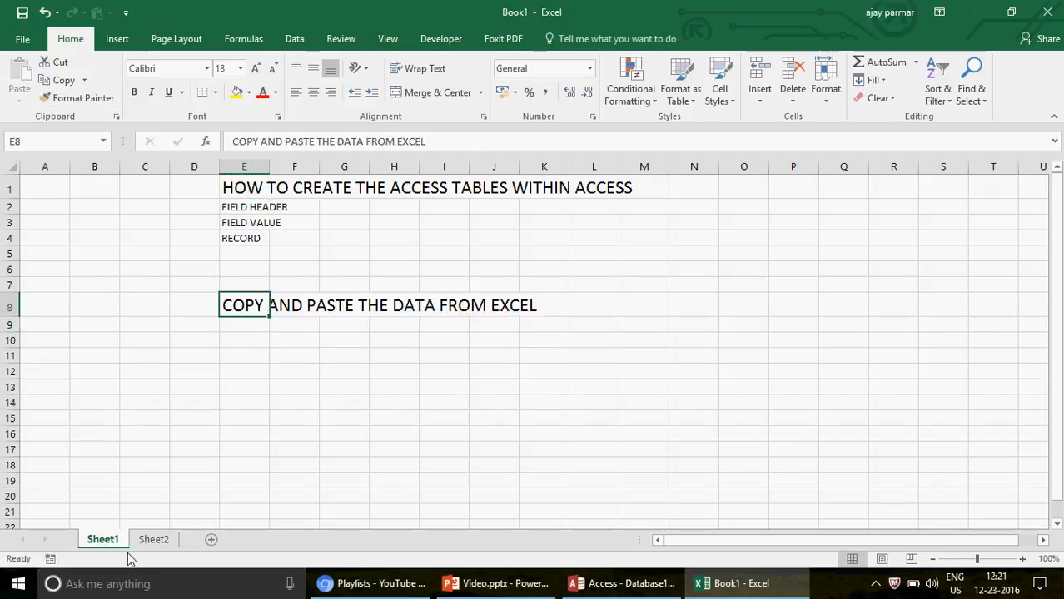
Step: Return to Sheet2, switch to Access and delete the existing record from the EMPDATABASE table
click(155, 539)
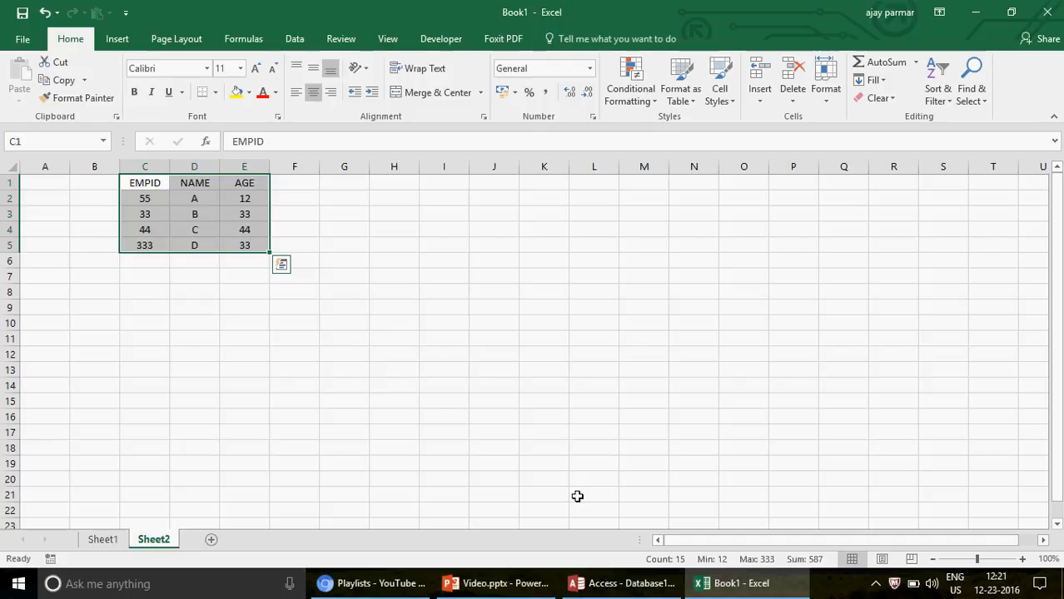
click(594, 578)
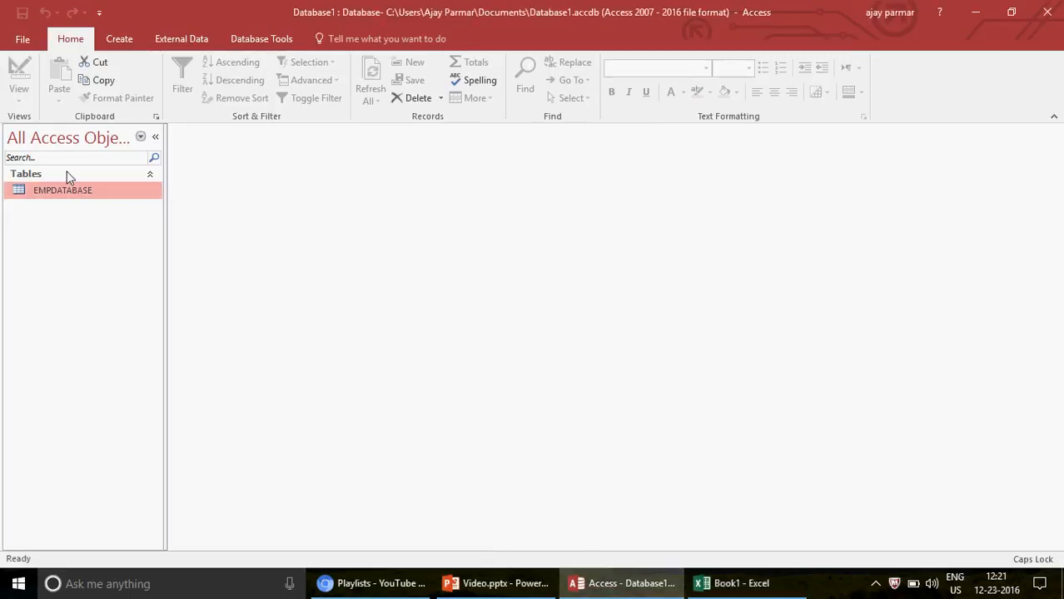
double_click(71, 192)
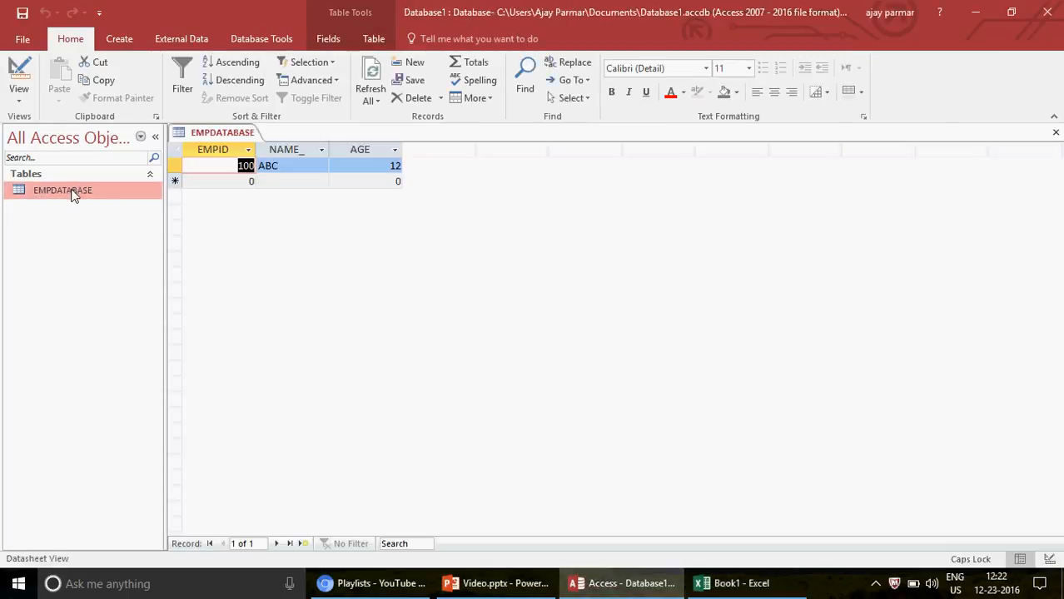
click(178, 155)
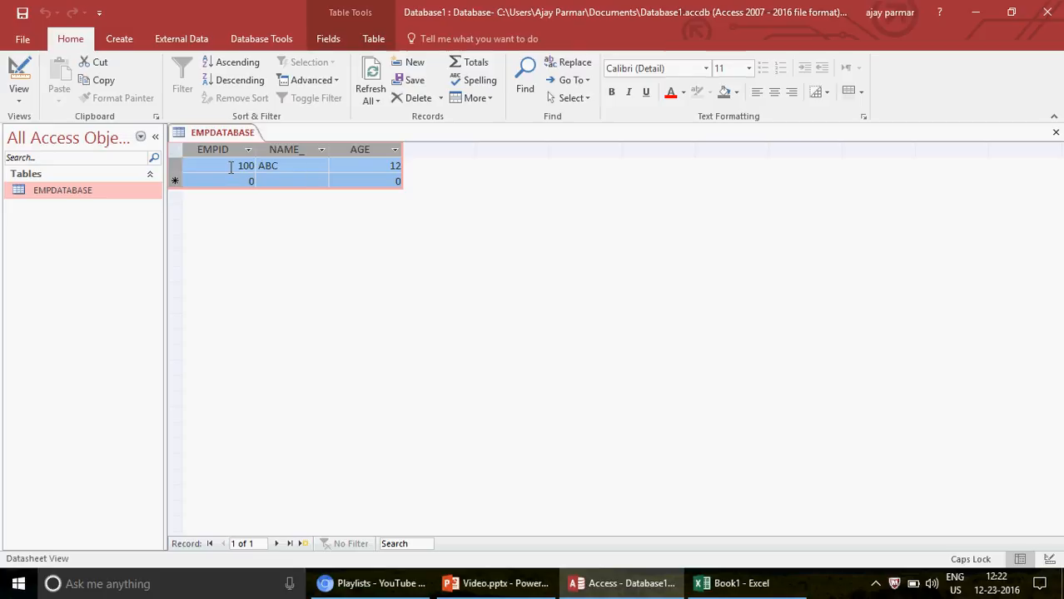
key(Delete)
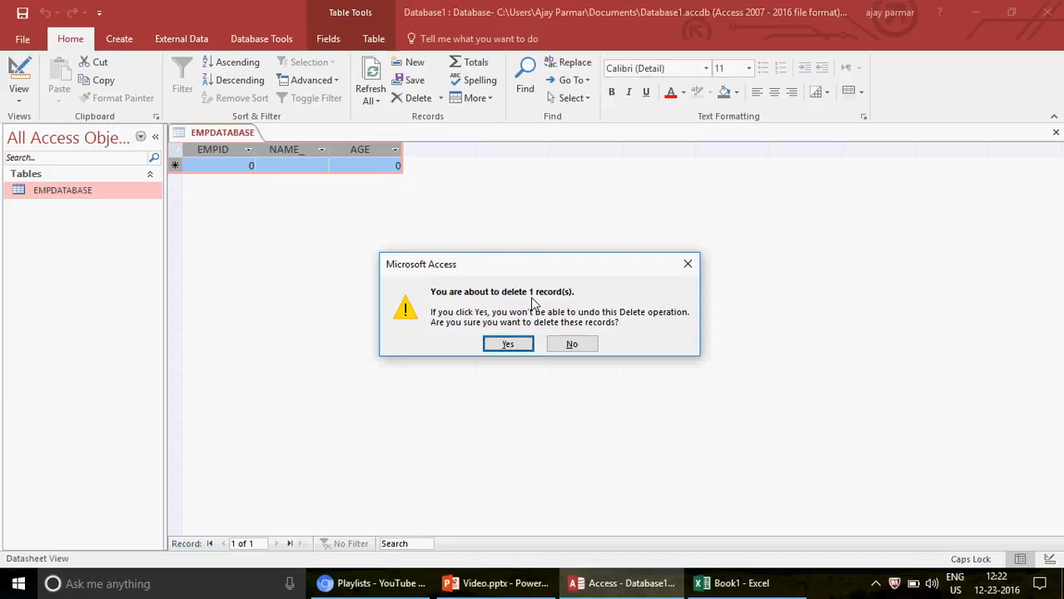
click(510, 345)
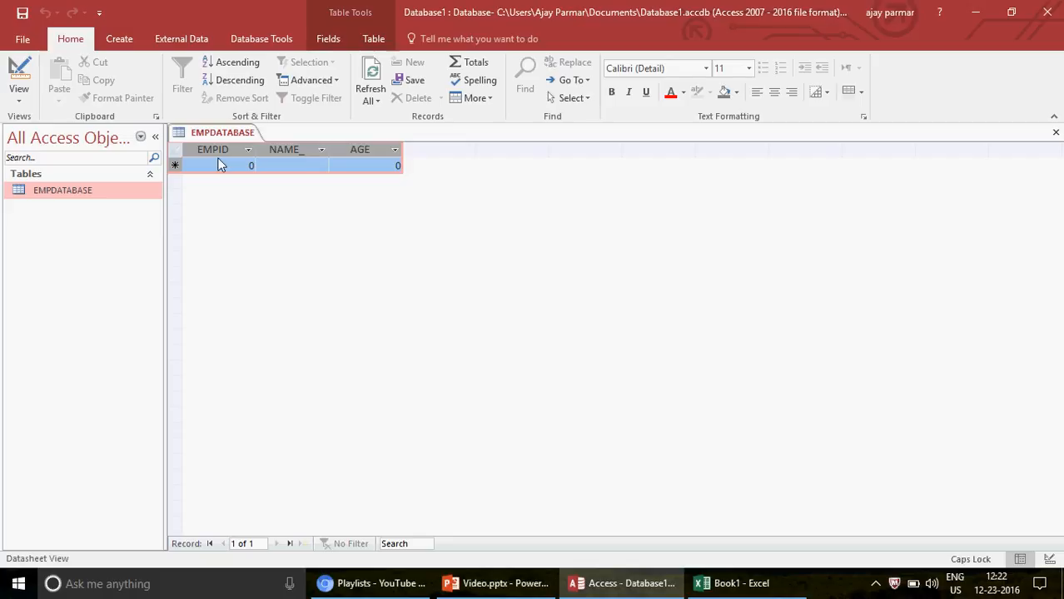
Step: Review the field names and data types of EMPDATABASE in Design View and return to Datasheet View
click(15, 98)
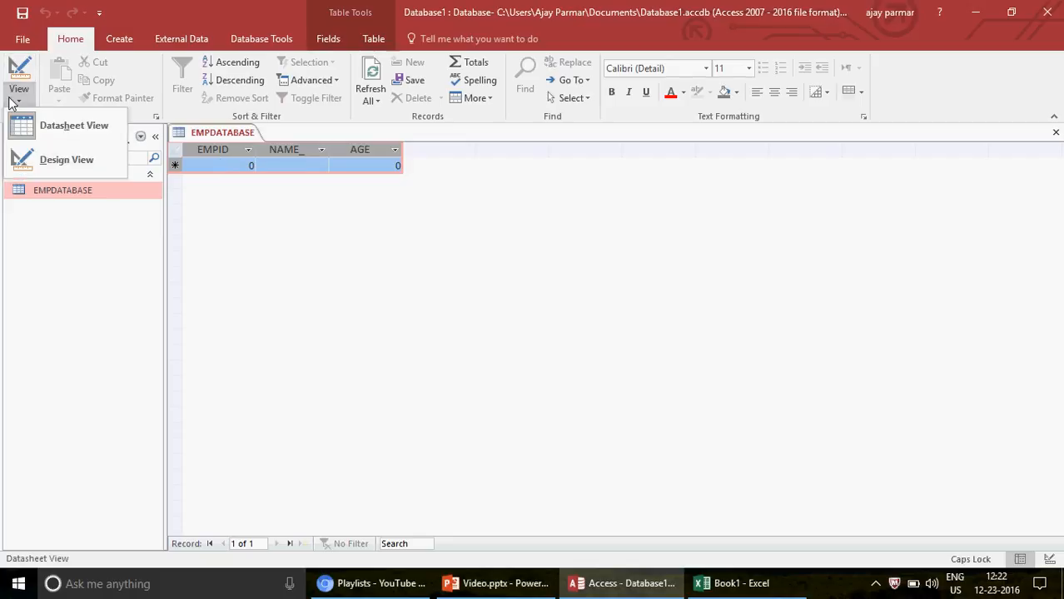
click(65, 160)
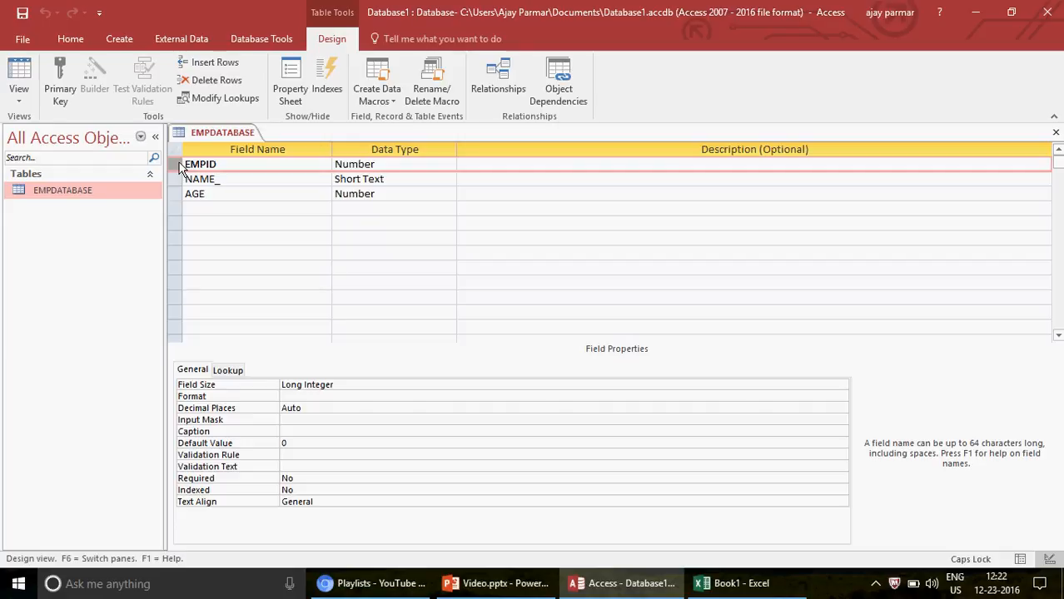
click(18, 94)
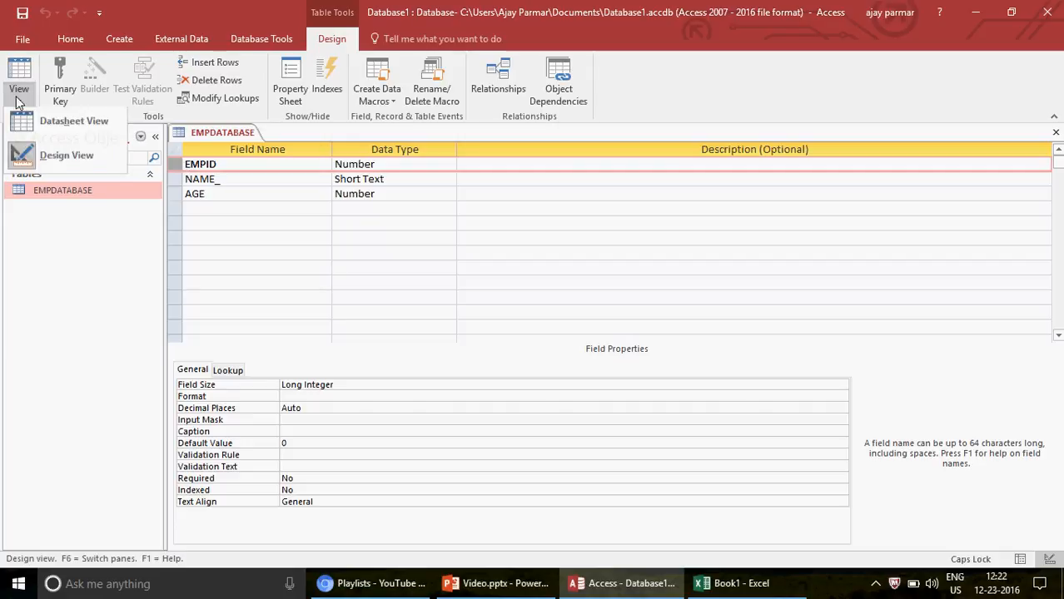
click(89, 165)
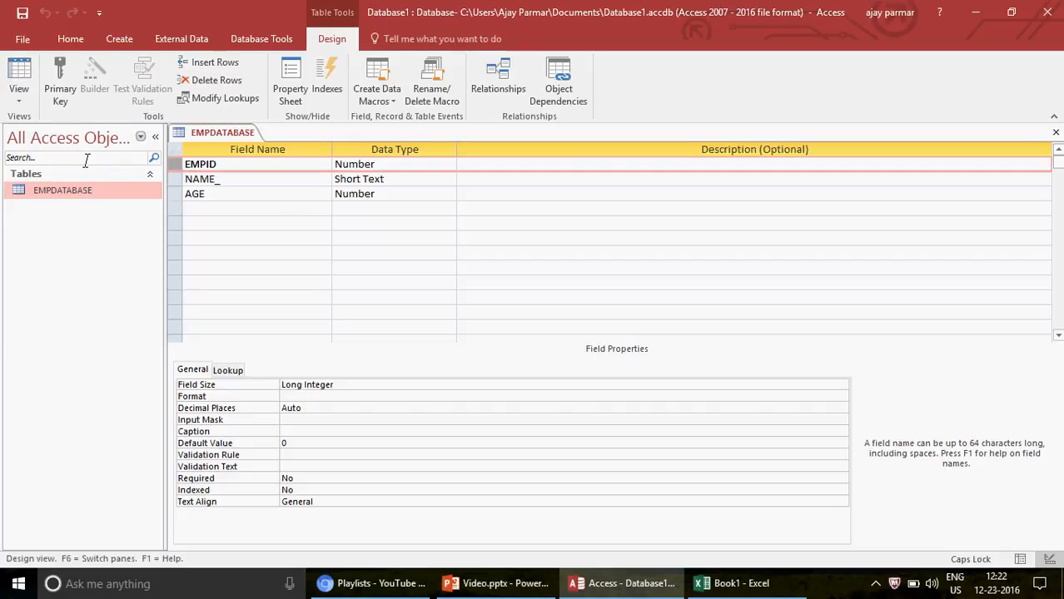
click(19, 76)
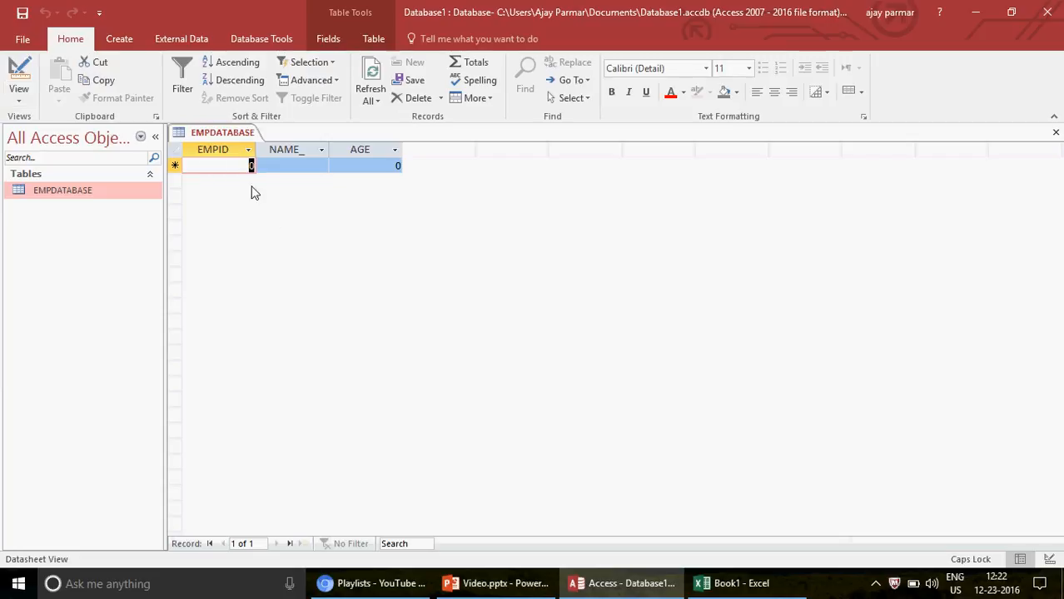
Step: Select the blank new record in EMPDATABASE and copy the employee rows C2:E5 without headers from Sheet2 in Excel
click(231, 152)
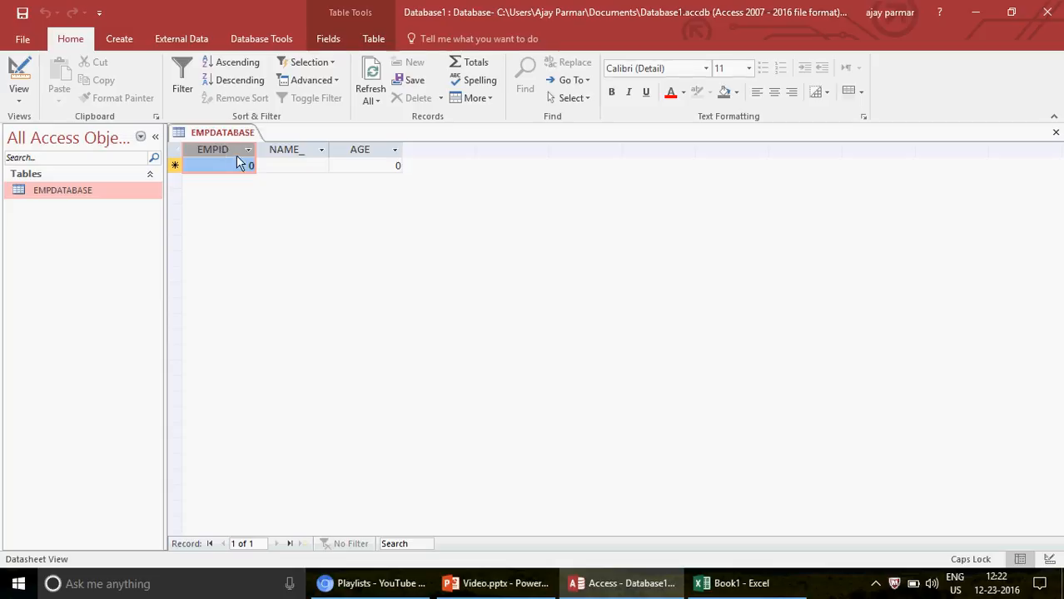
click(174, 165)
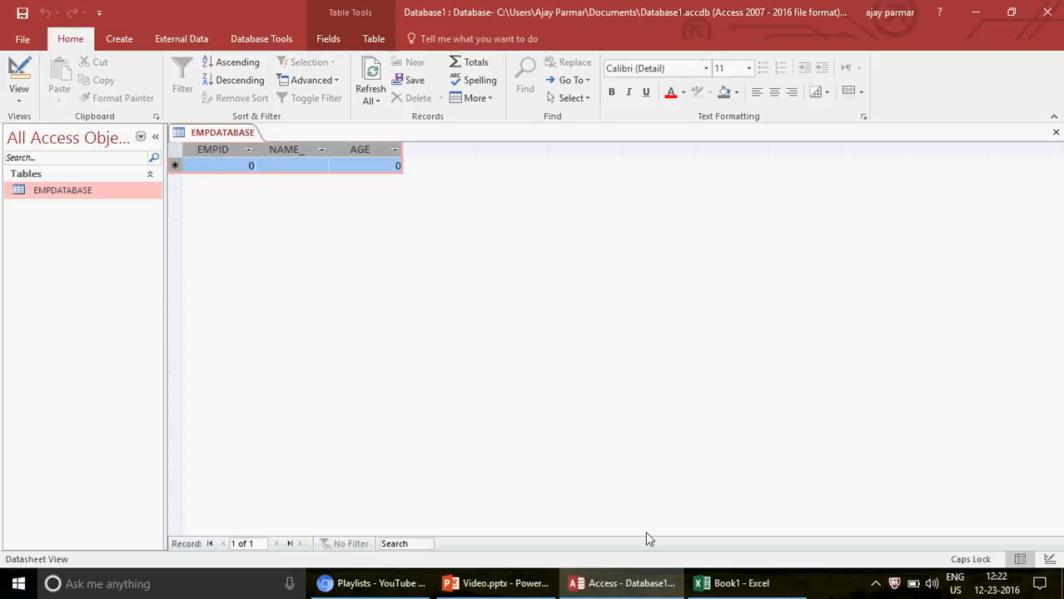
click(732, 584)
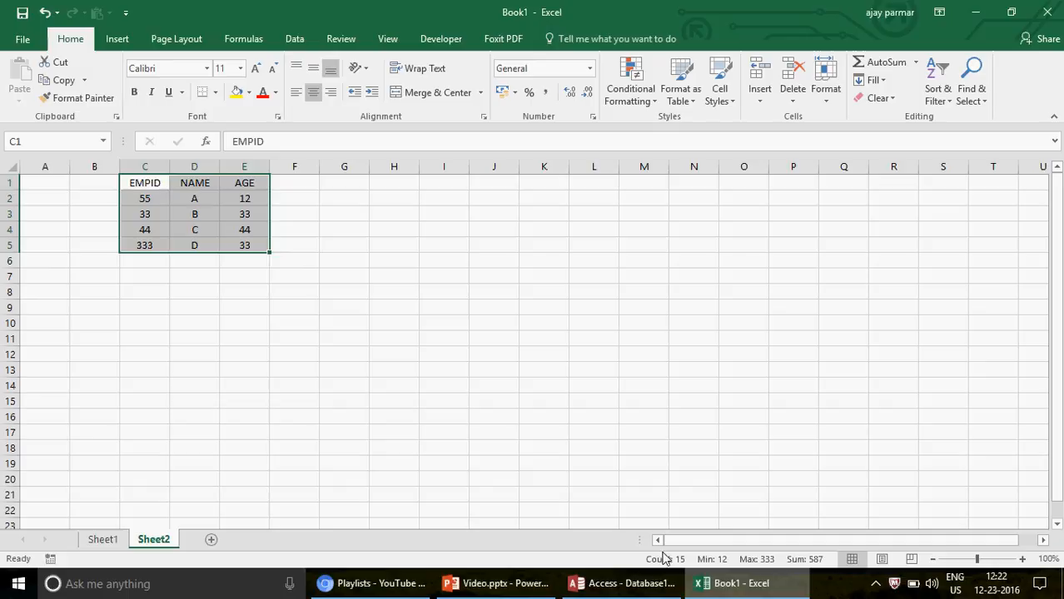
click(150, 200)
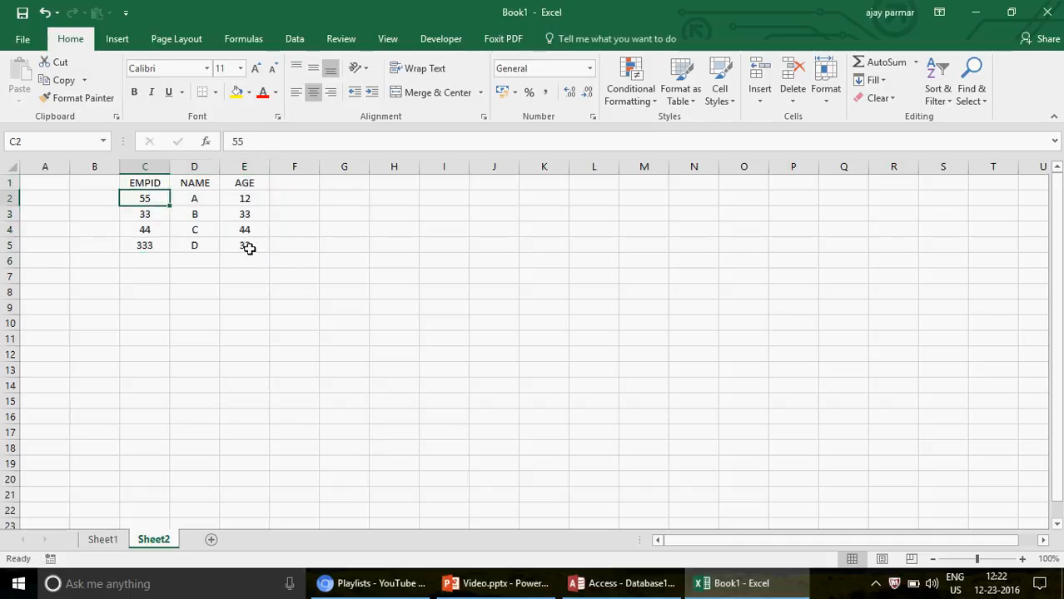
shift+click(248, 247)
key(ctrl+c)
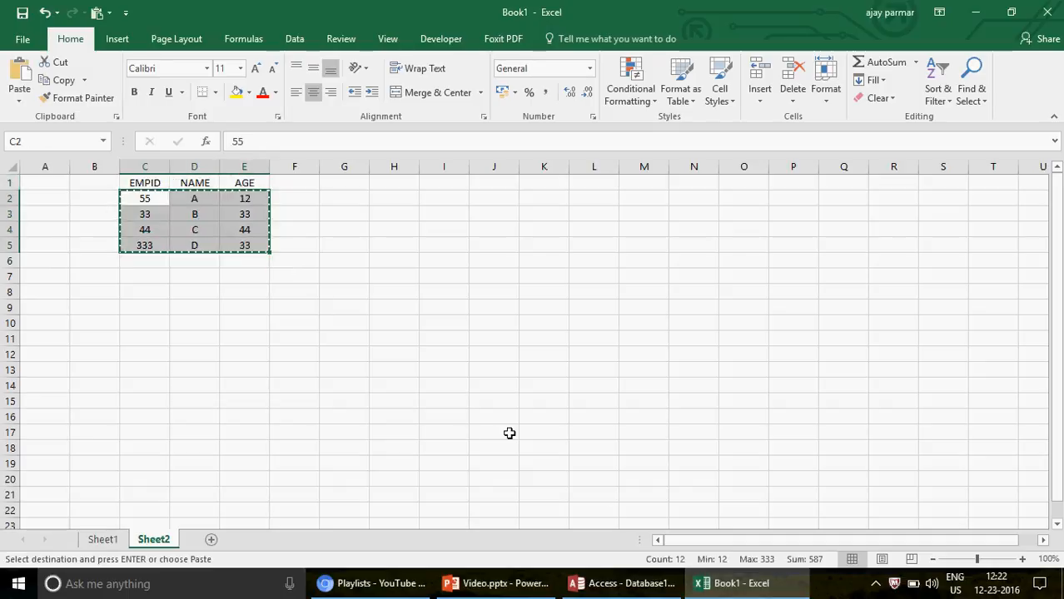
Step: Switch to Access, paste the copied employee rows into EMPDATABASE as records and close the table
click(646, 587)
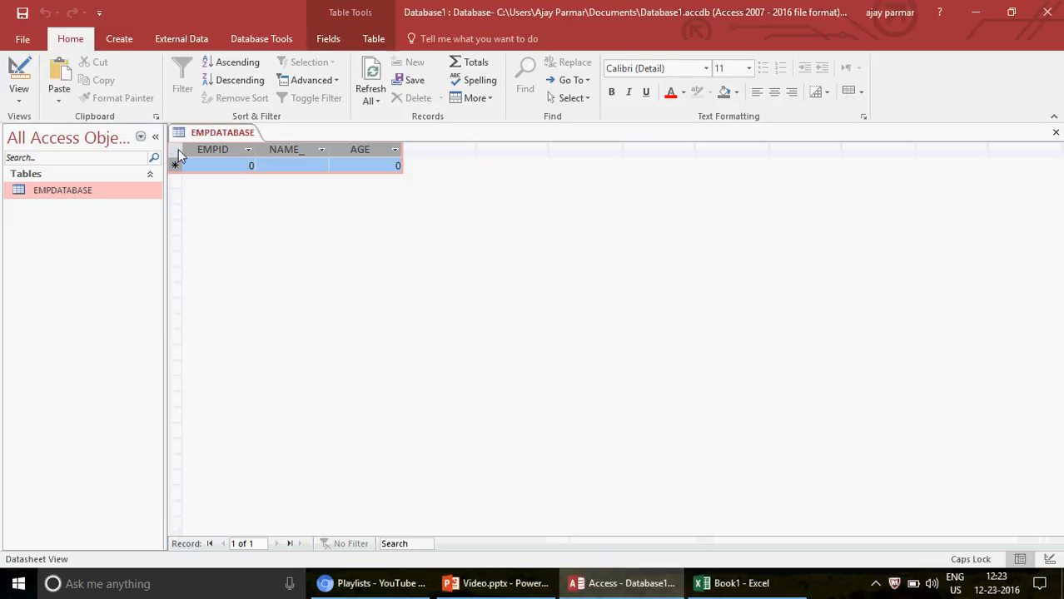
key(ctrl+v)
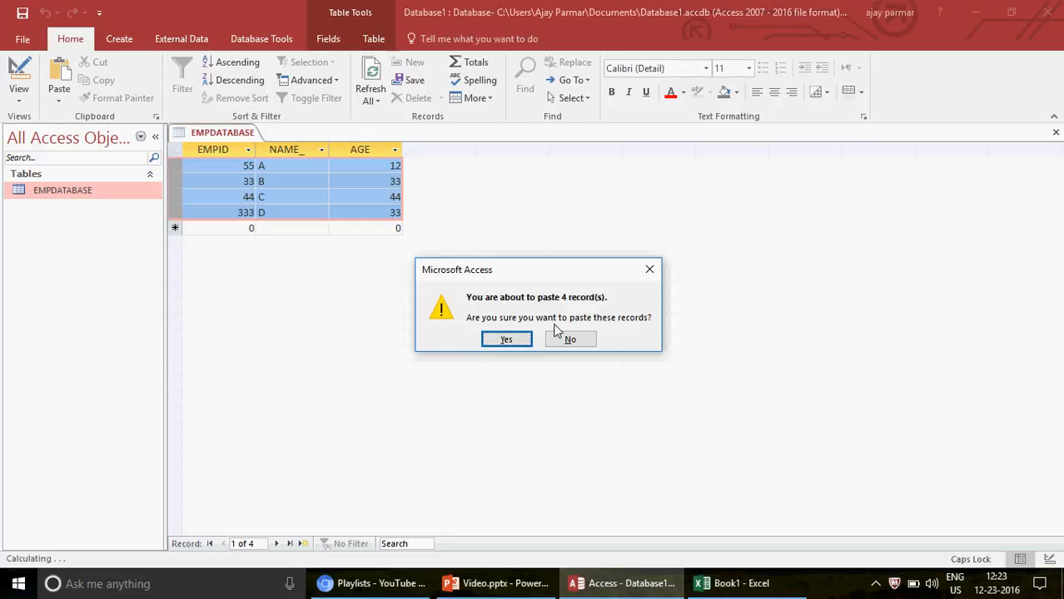
click(508, 339)
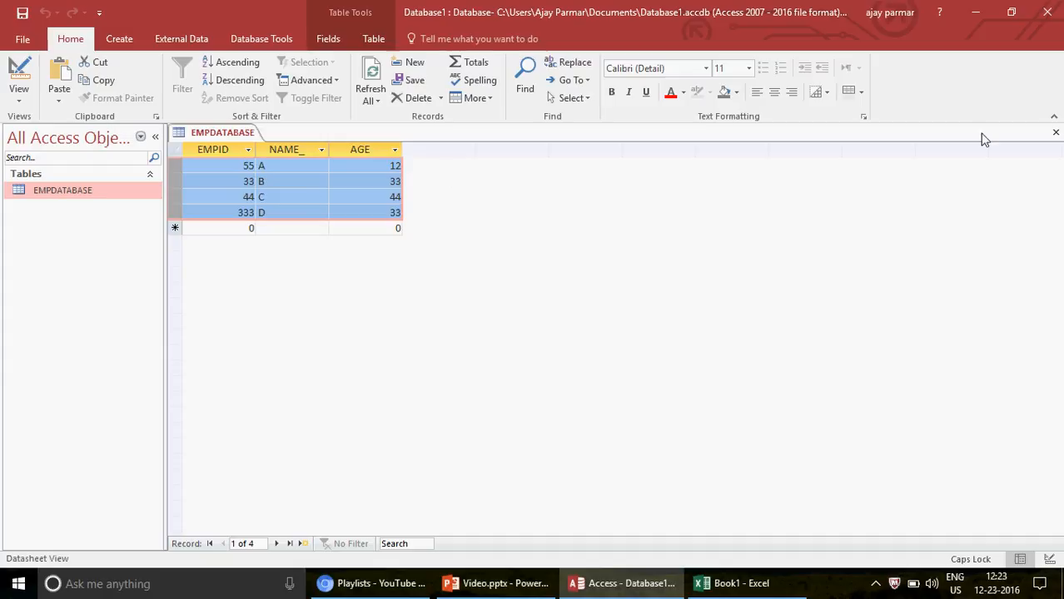
click(1056, 134)
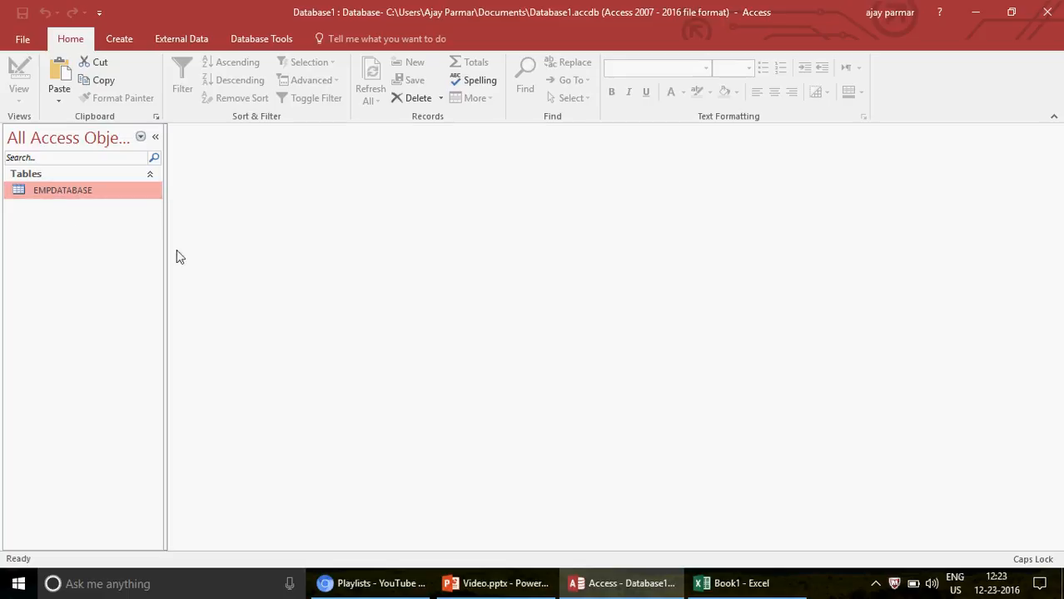
Step: Switch to Excel, save the workbook to the Desktop as TEST in Excel Workbook format, and close it
click(743, 584)
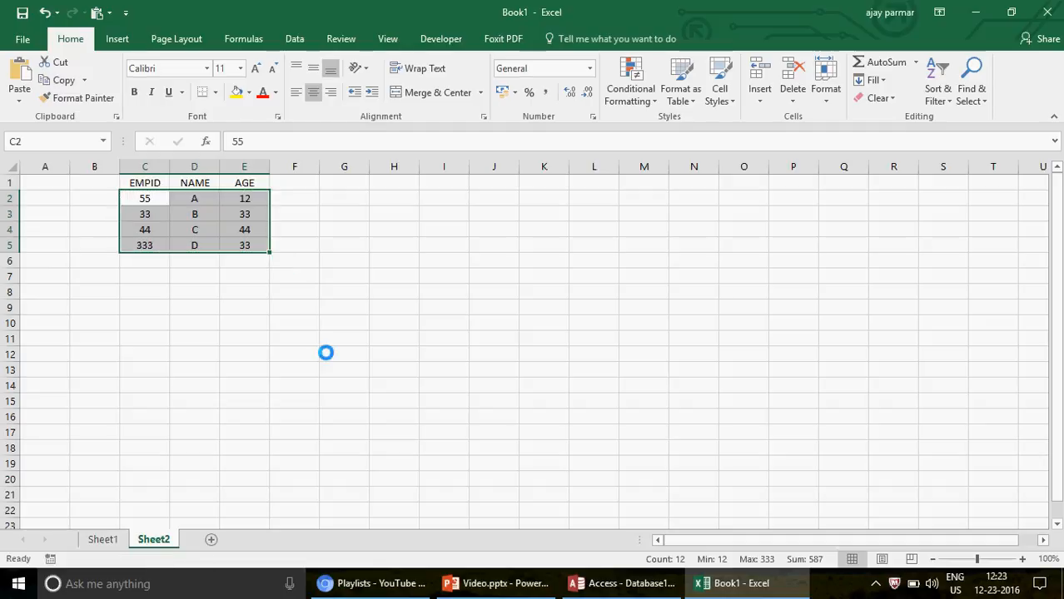
key(ctrl+s)
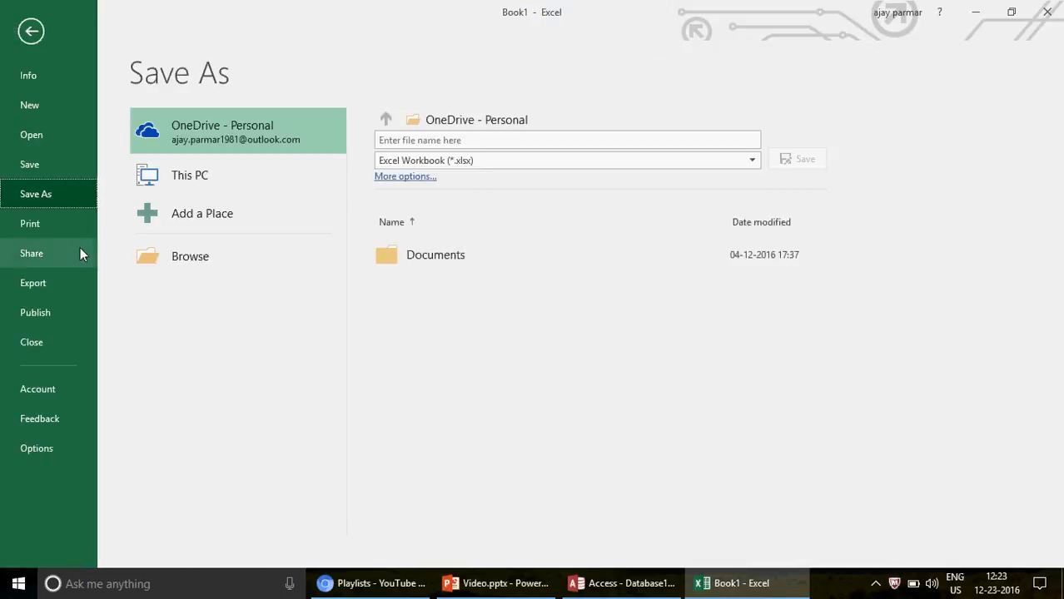
click(226, 247)
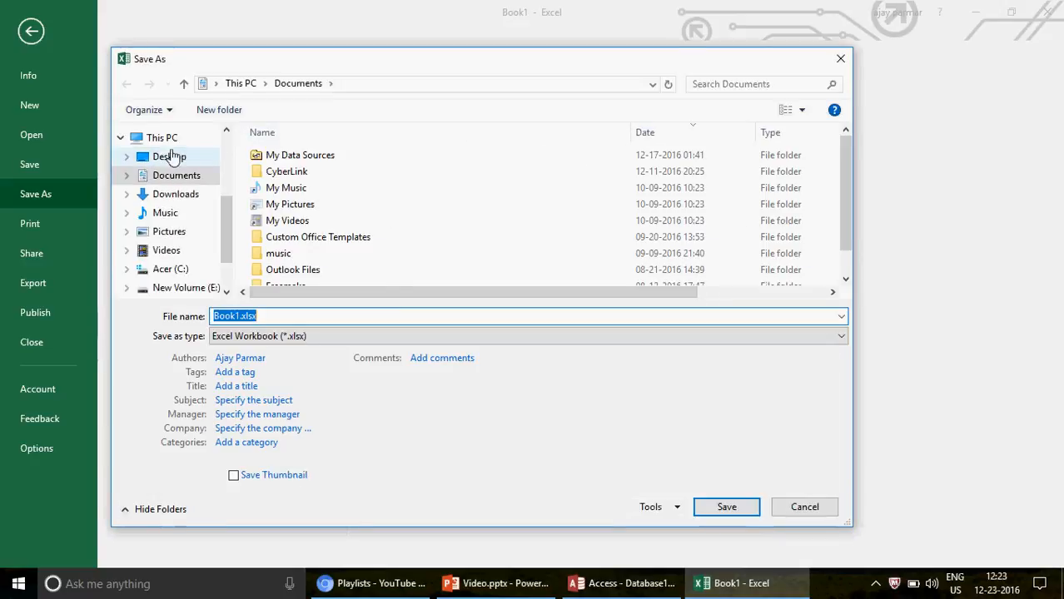
click(169, 156)
click(288, 316)
text(TE)
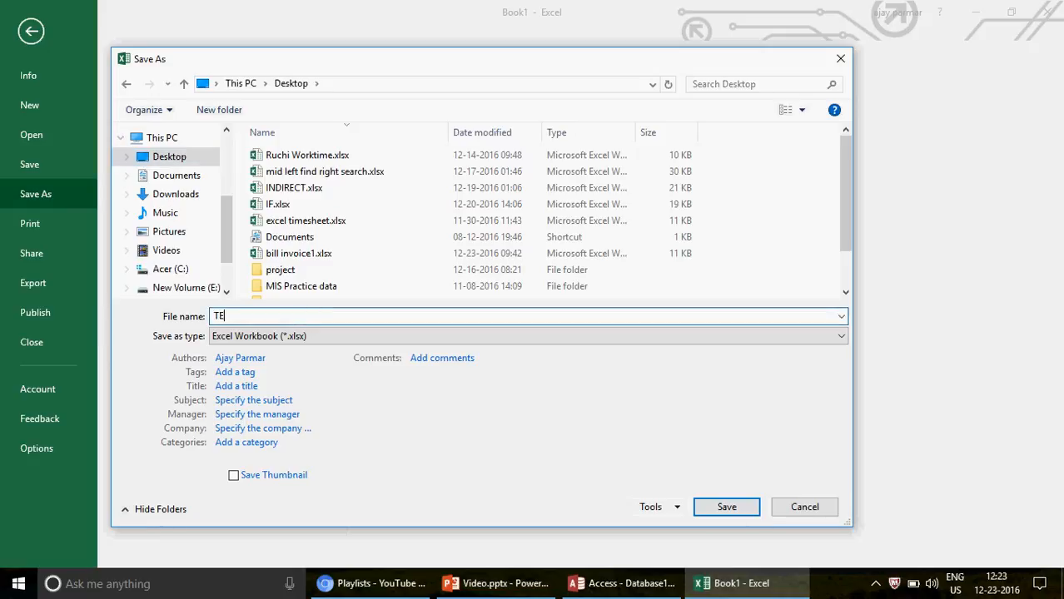
text(ST)
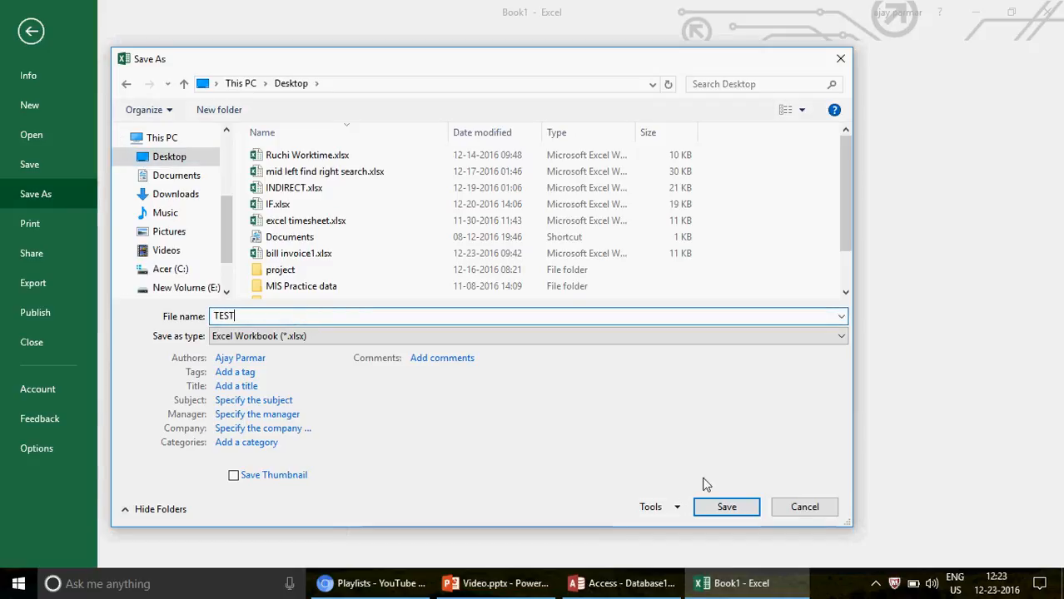
click(732, 505)
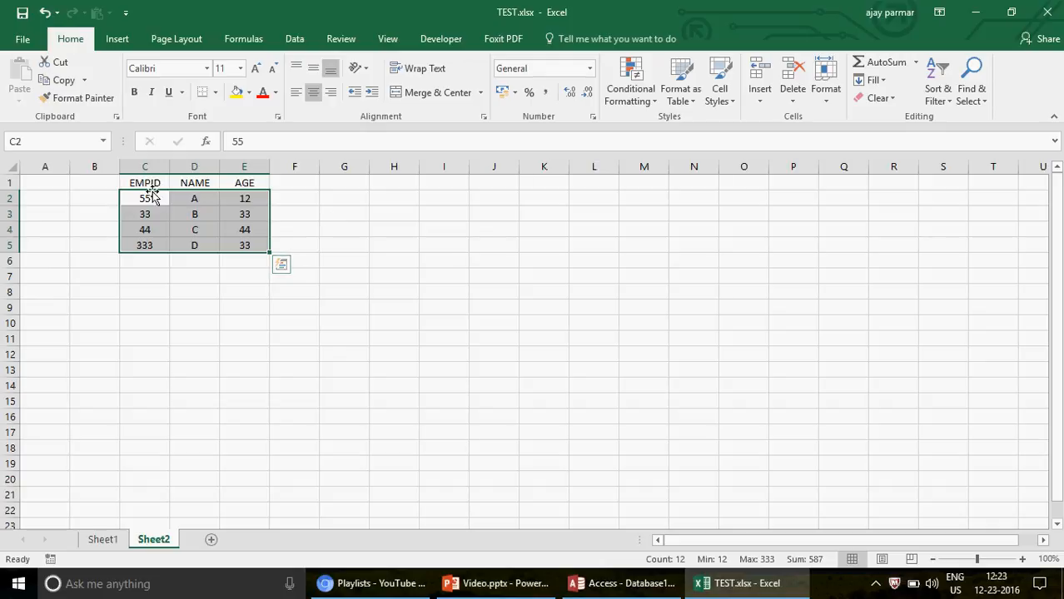
click(129, 206)
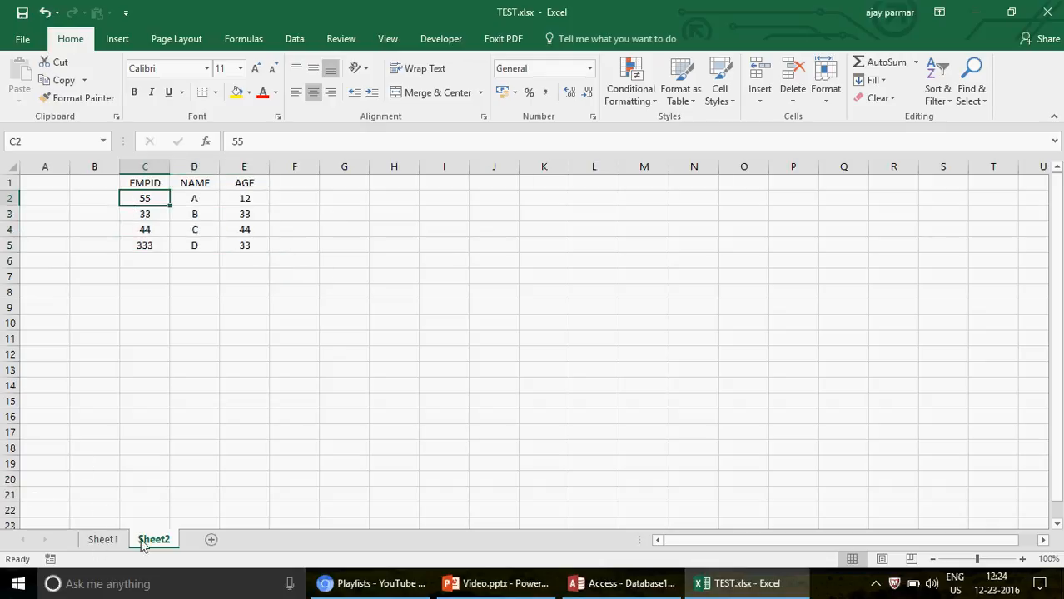
click(1050, 13)
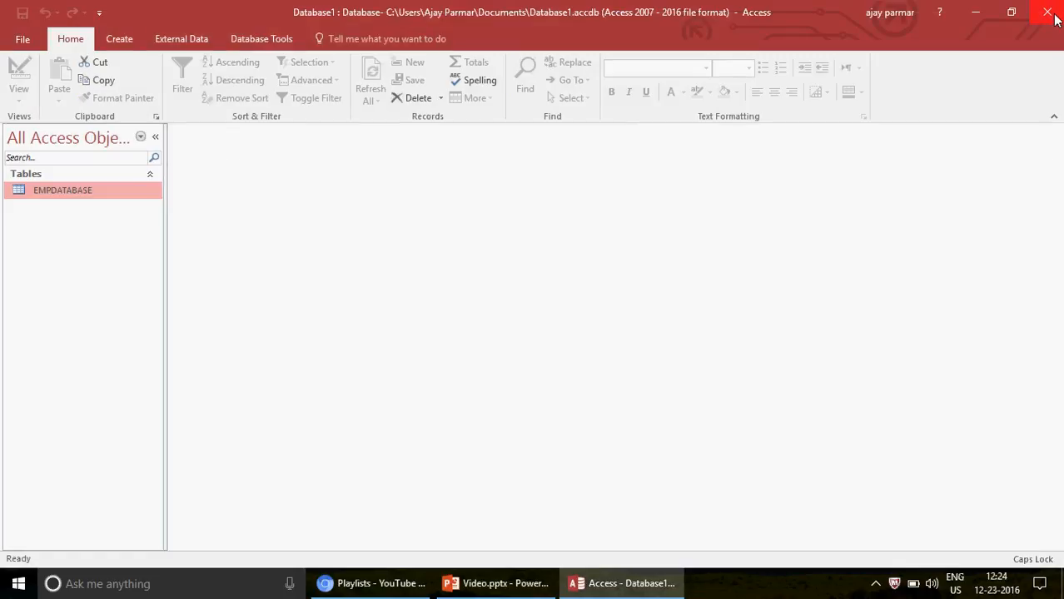
Step: Start an Excel import into a new table of the current database, using TEST.xlsx from the Desktop as the source
right_click(75, 190)
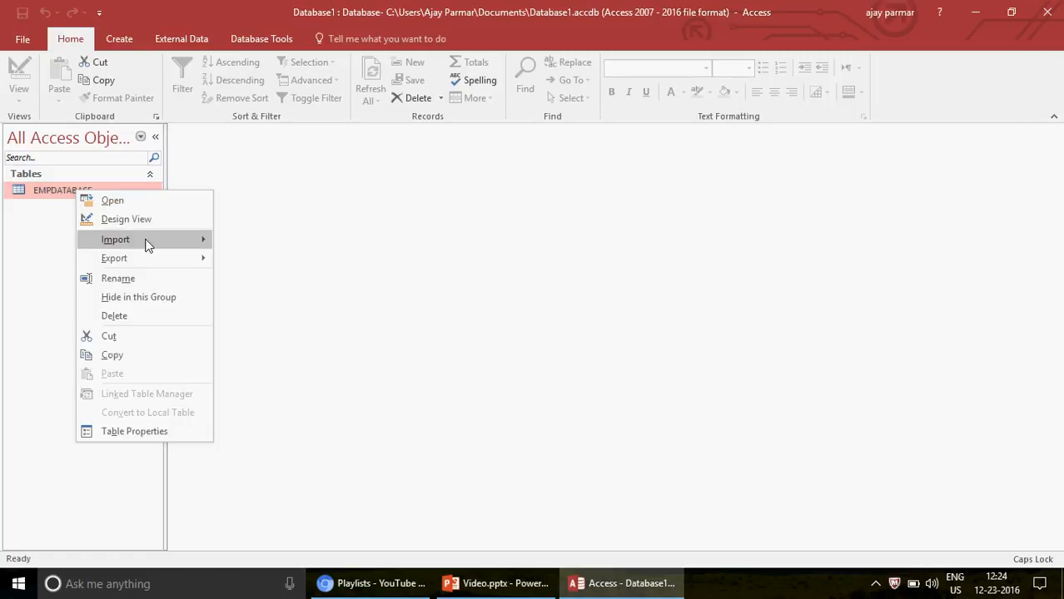
mouse_move(147, 244)
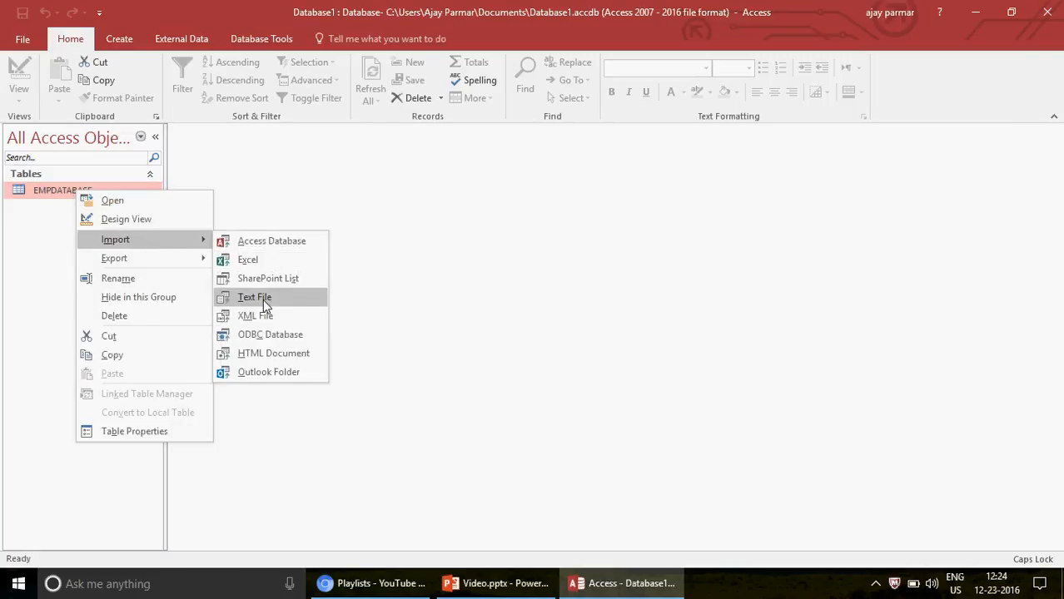
click(262, 259)
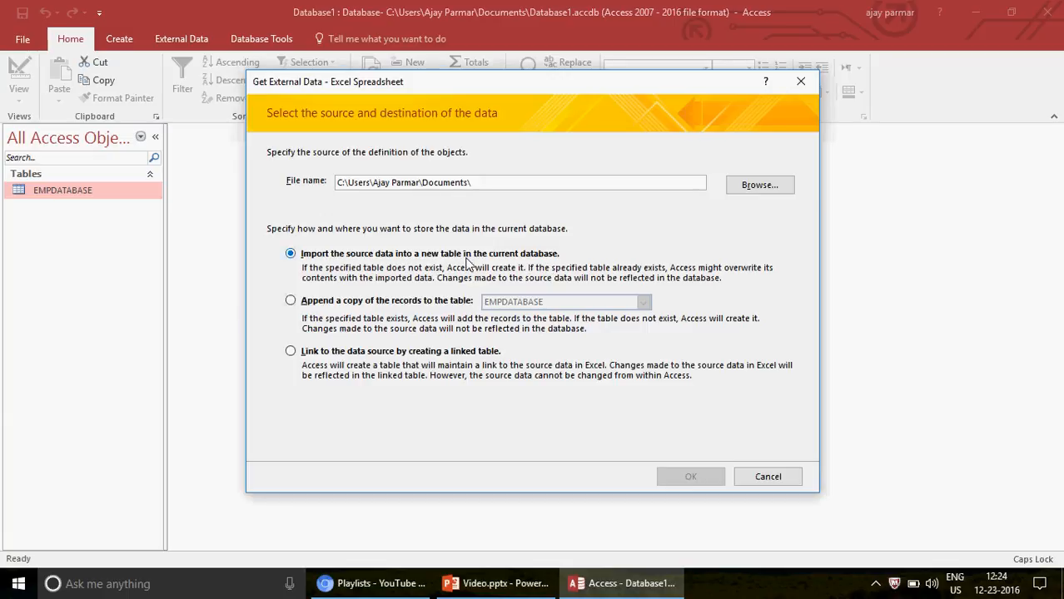
click(761, 186)
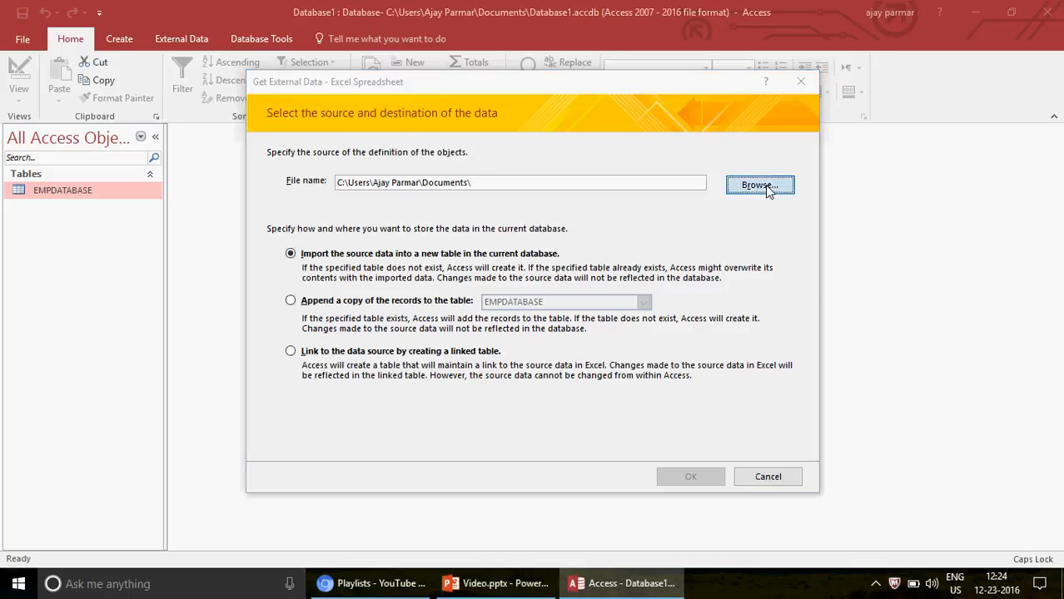
click(306, 255)
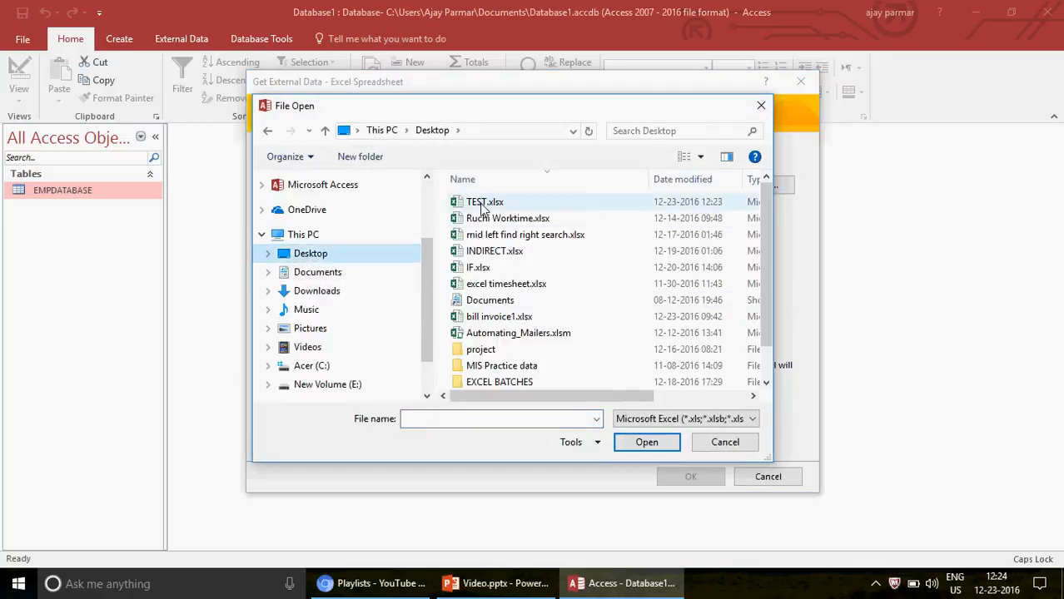
click(484, 206)
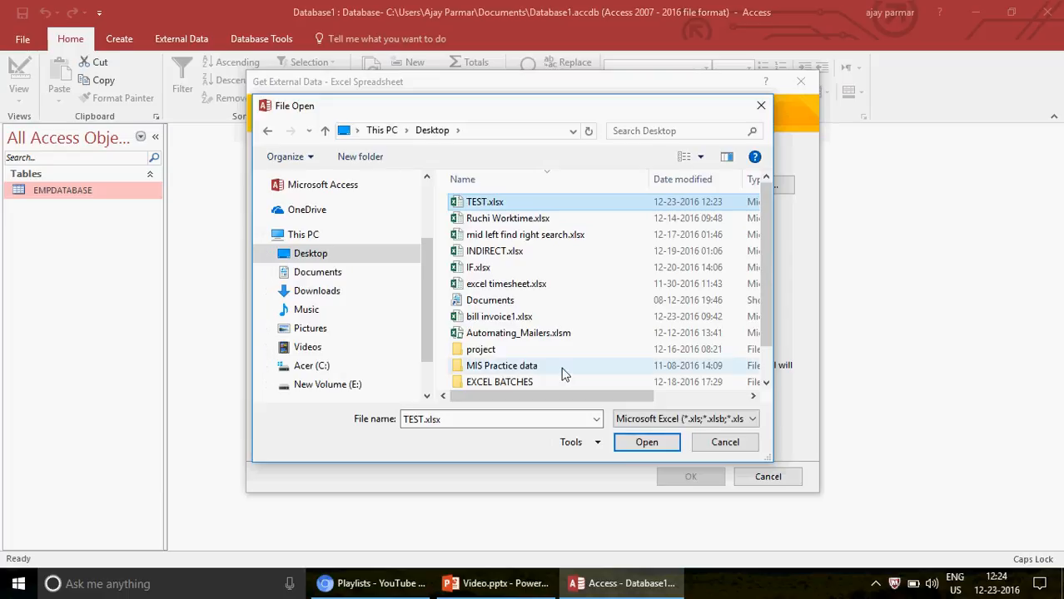
click(633, 447)
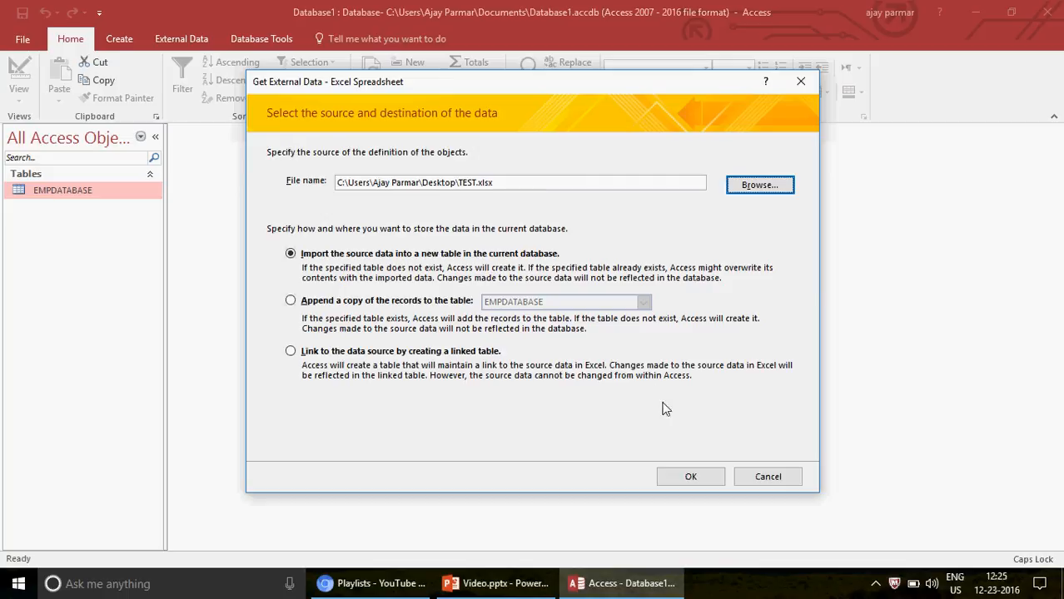
click(689, 478)
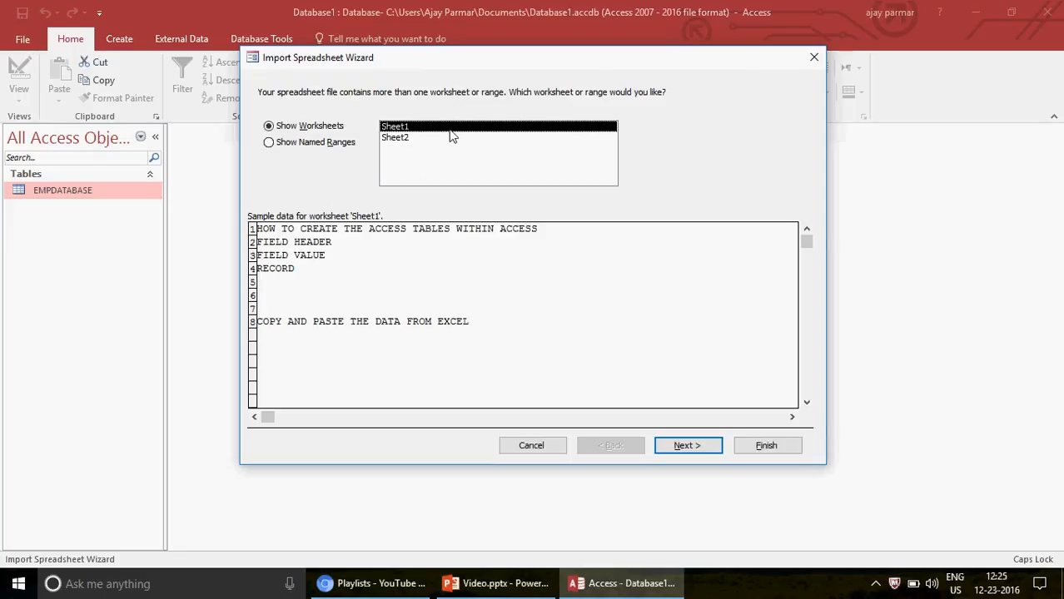
Step: Choose Sheet2 as the worksheet to import, with its first row as column headings and the default field options
click(396, 139)
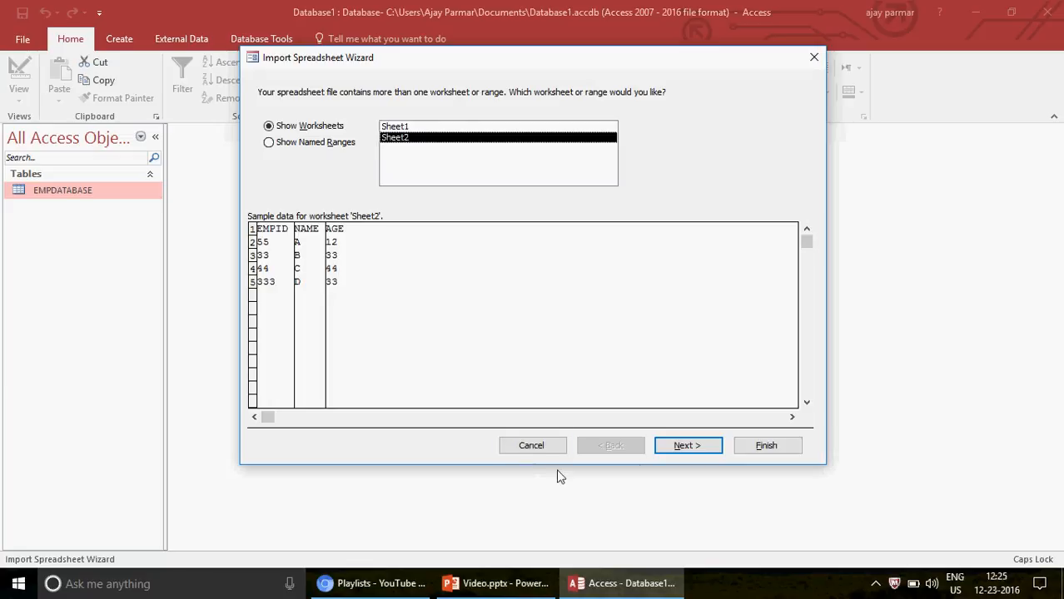
click(693, 444)
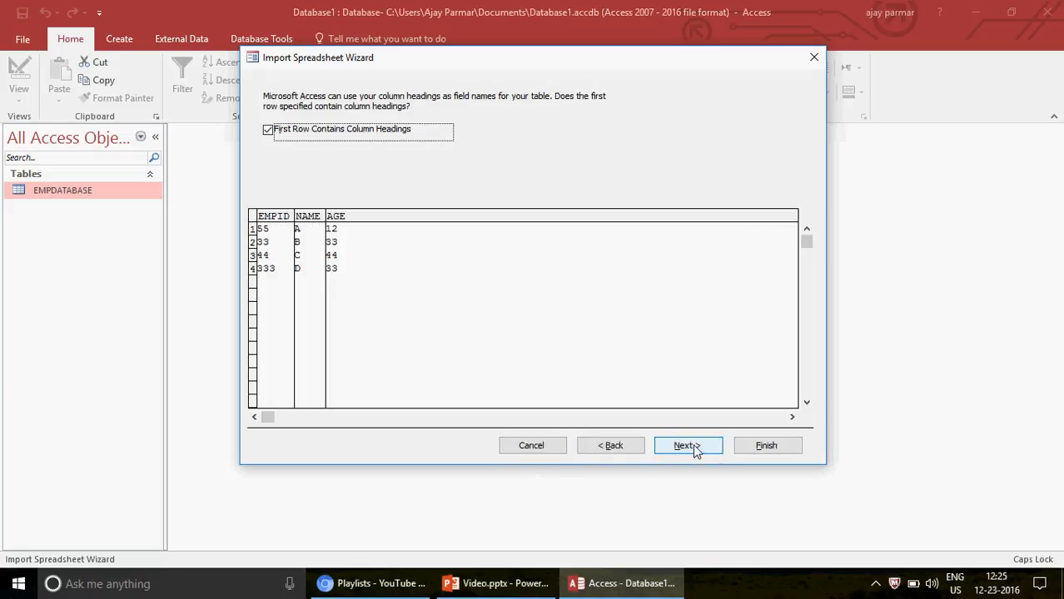
click(274, 135)
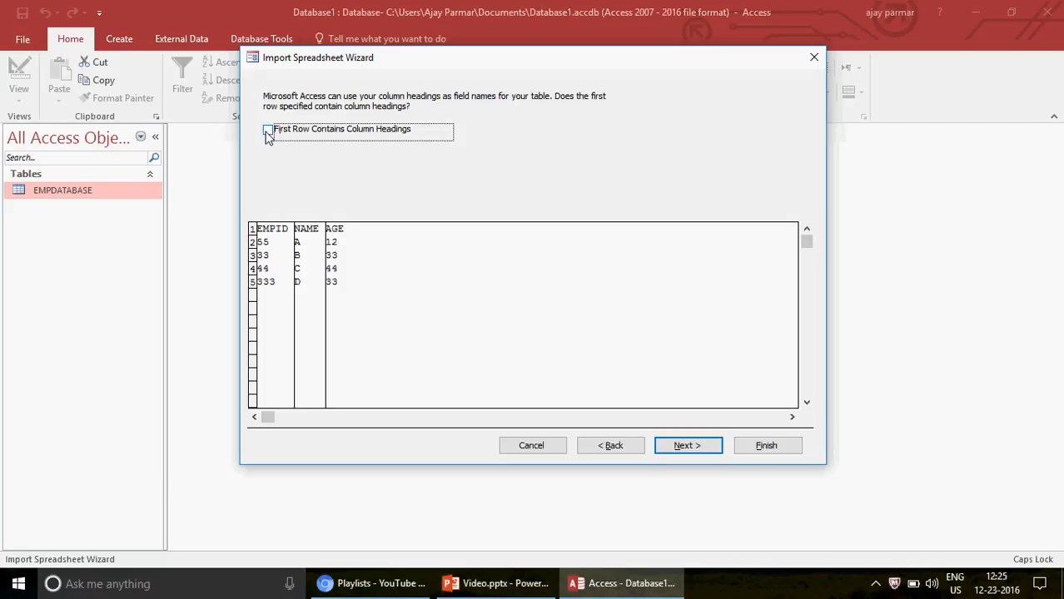
click(268, 131)
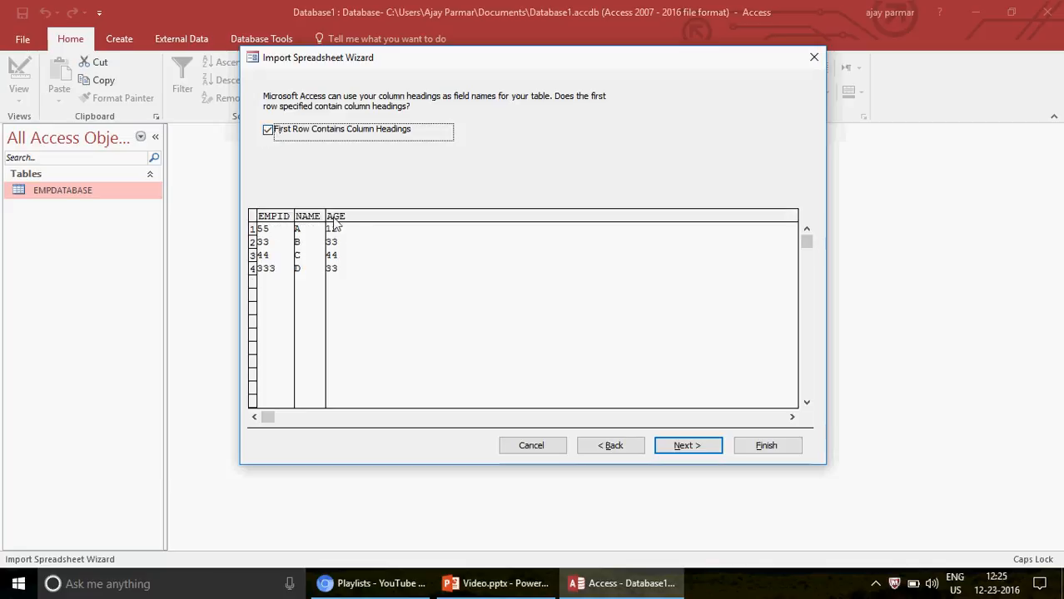
click(689, 448)
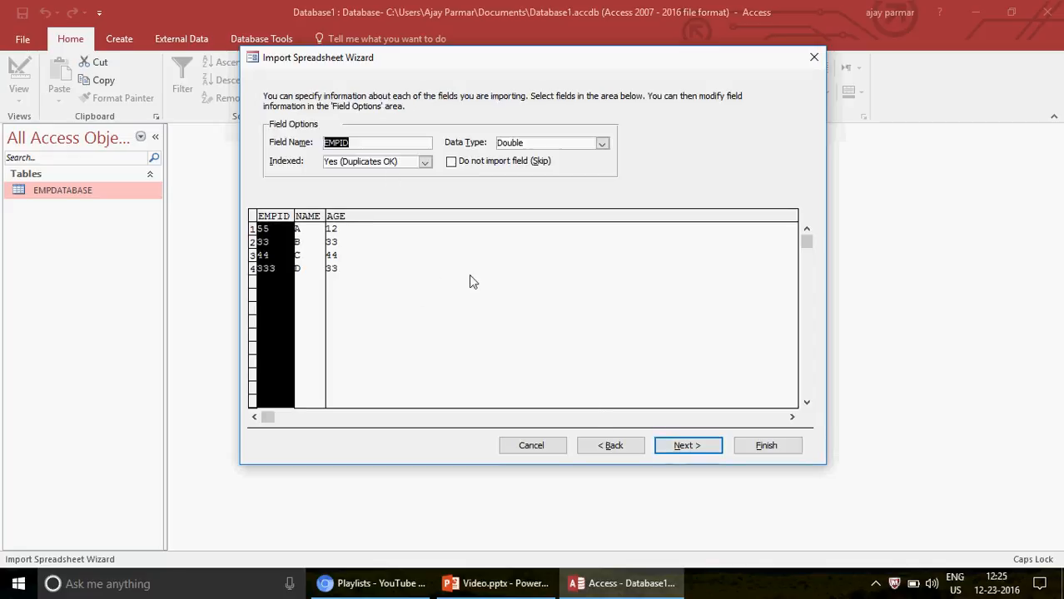
click(690, 447)
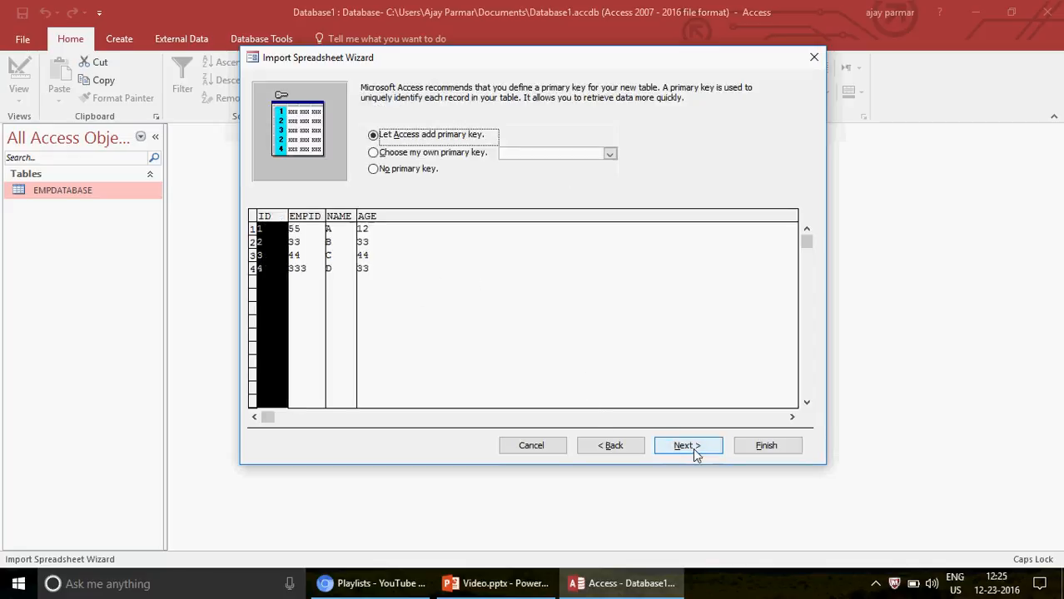
Step: Complete the import with no primary key into a table named NEWTABLE, and check the imported table's records
click(385, 170)
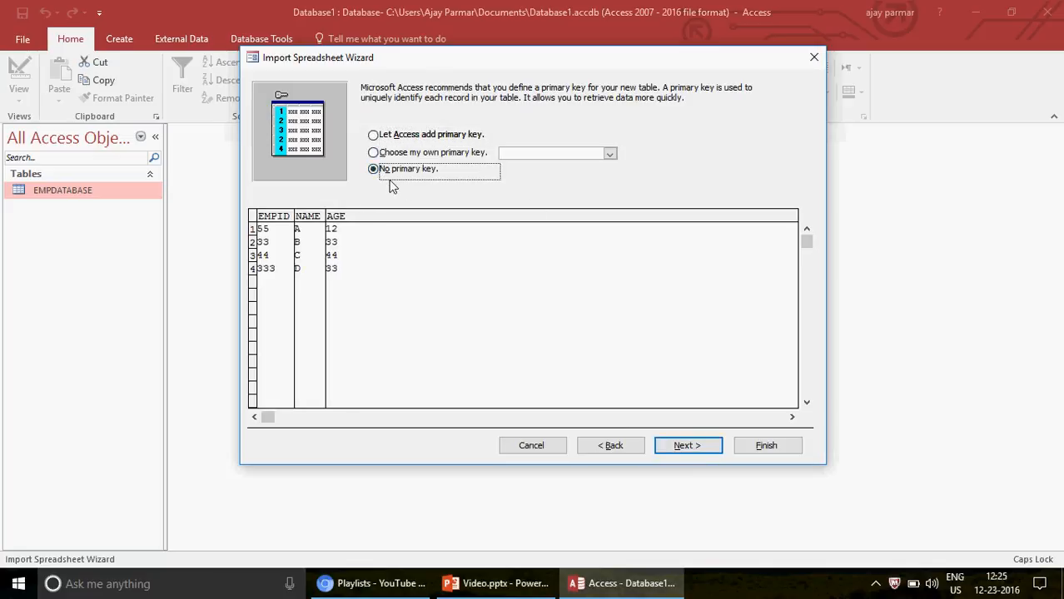
click(701, 447)
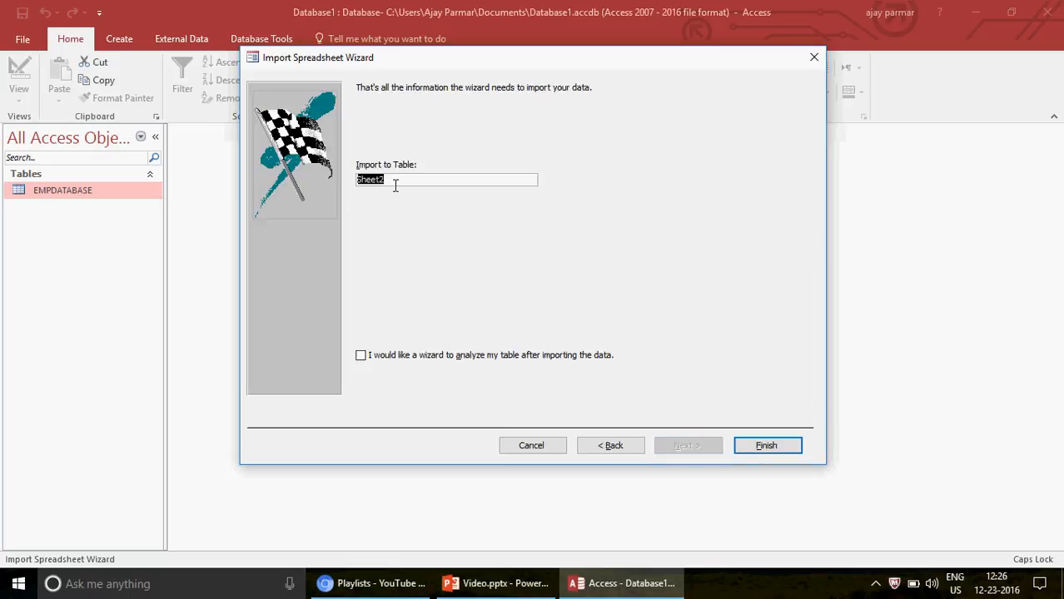
text(NEWTABLE)
click(767, 447)
click(768, 489)
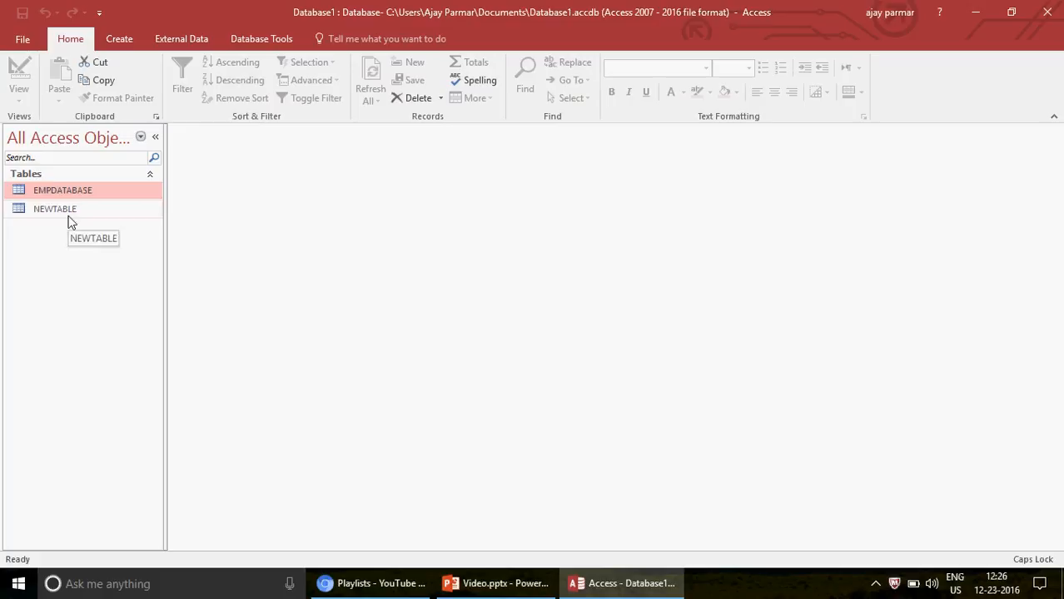
double_click(71, 215)
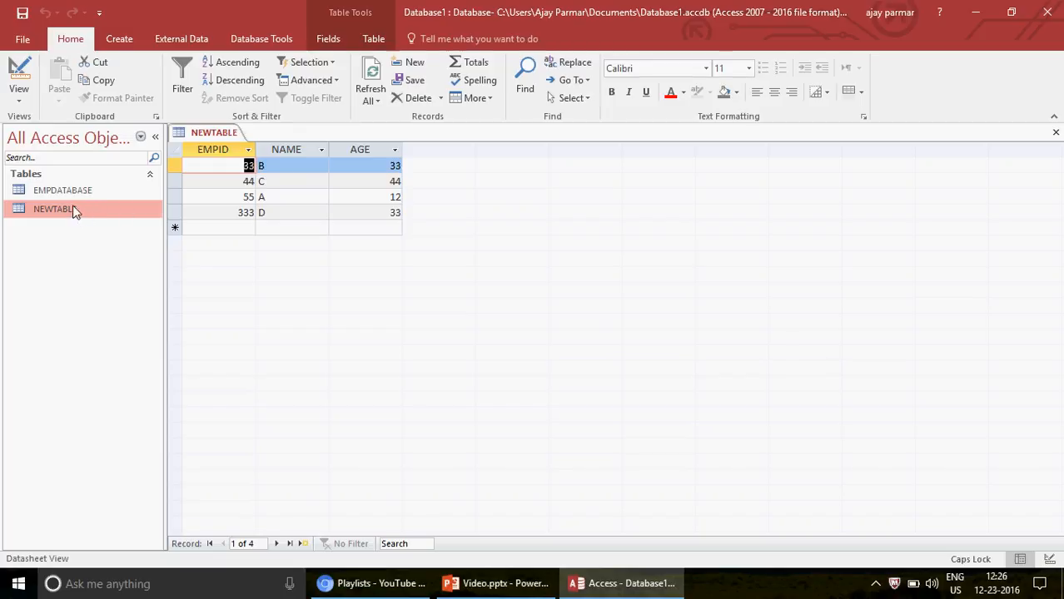
click(1051, 132)
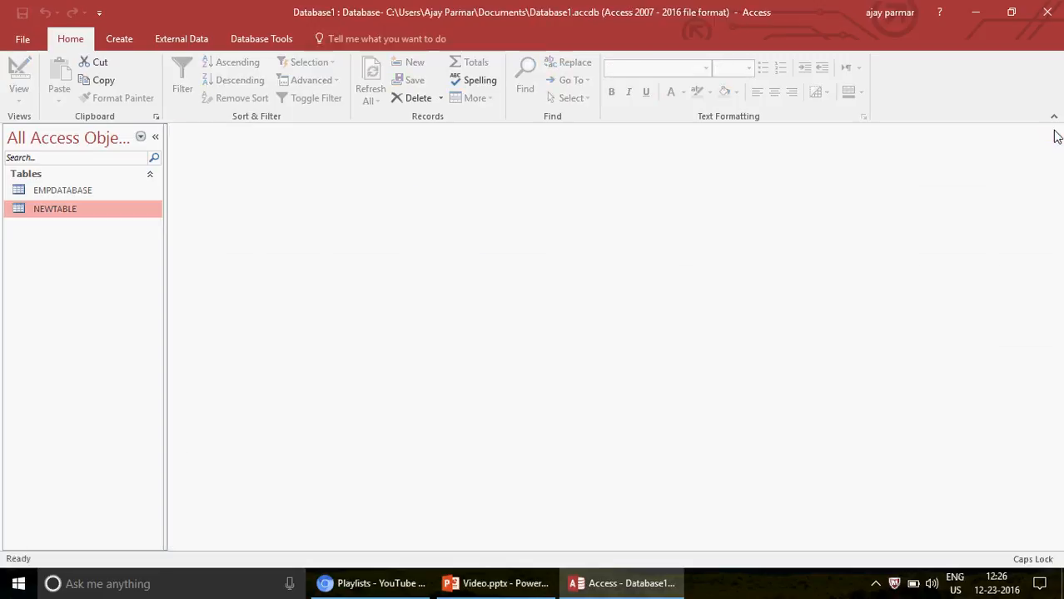
Step: Delete all records from the EMPDATABASE table and close it
double_click(84, 193)
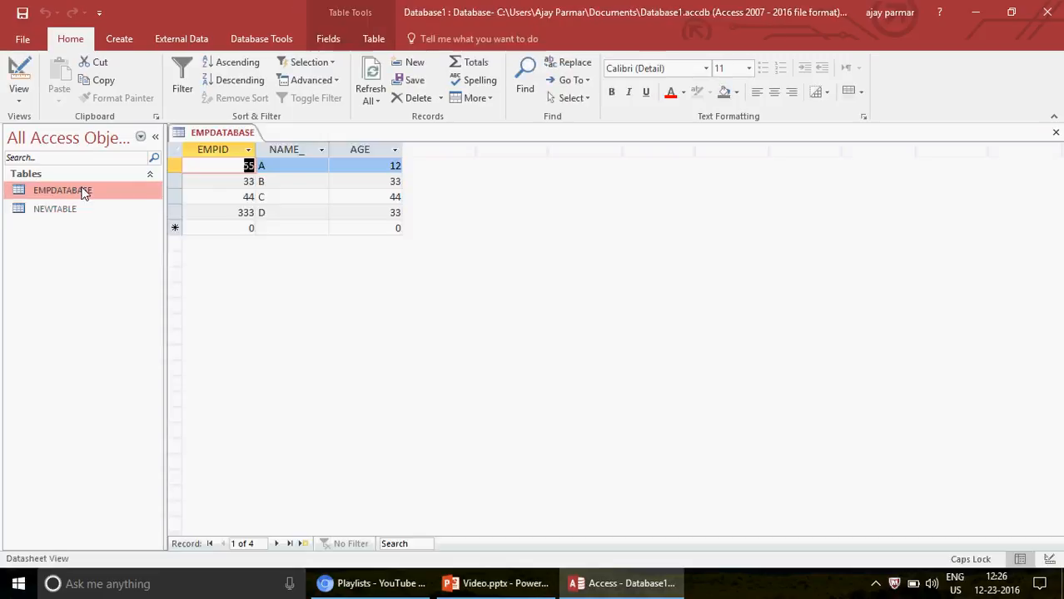
click(178, 155)
key(Delete)
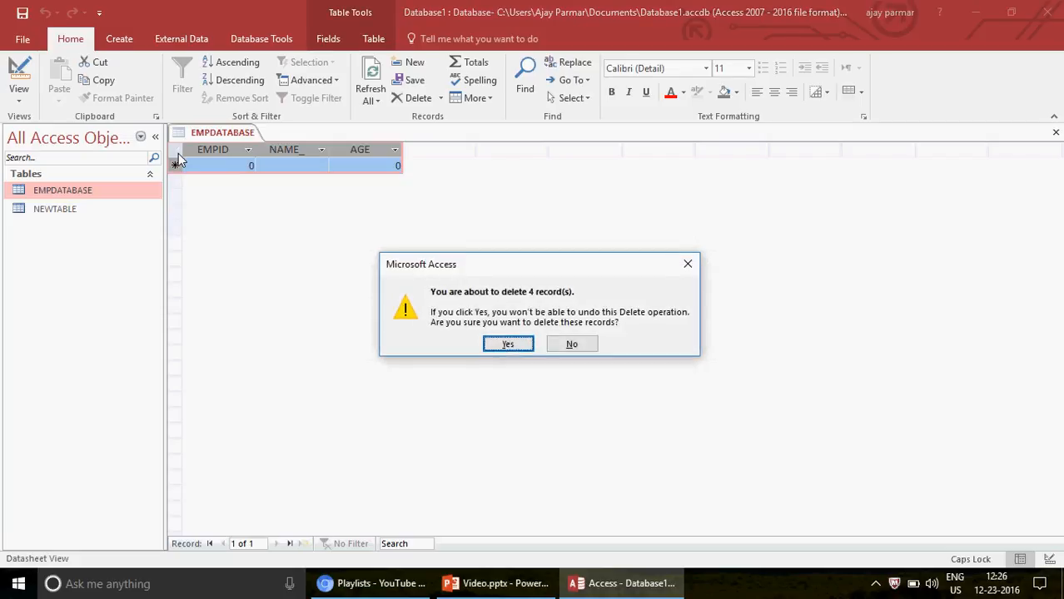
click(506, 344)
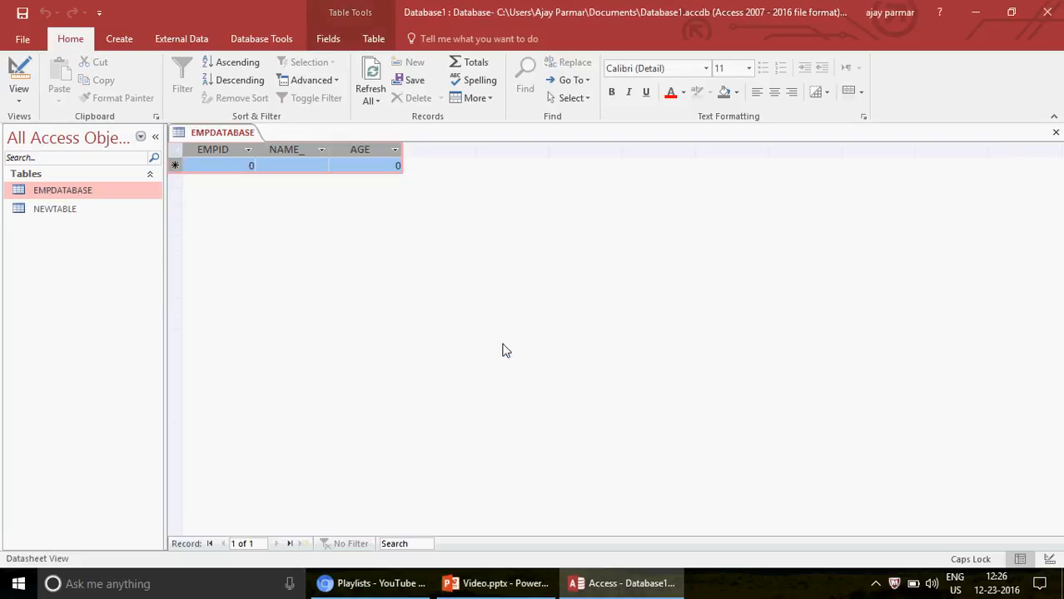
click(1056, 134)
Step: Start an Excel import of TEST.xlsx from the Desktop that appends a copy of the records to the EMPDATABASE table
right_click(105, 192)
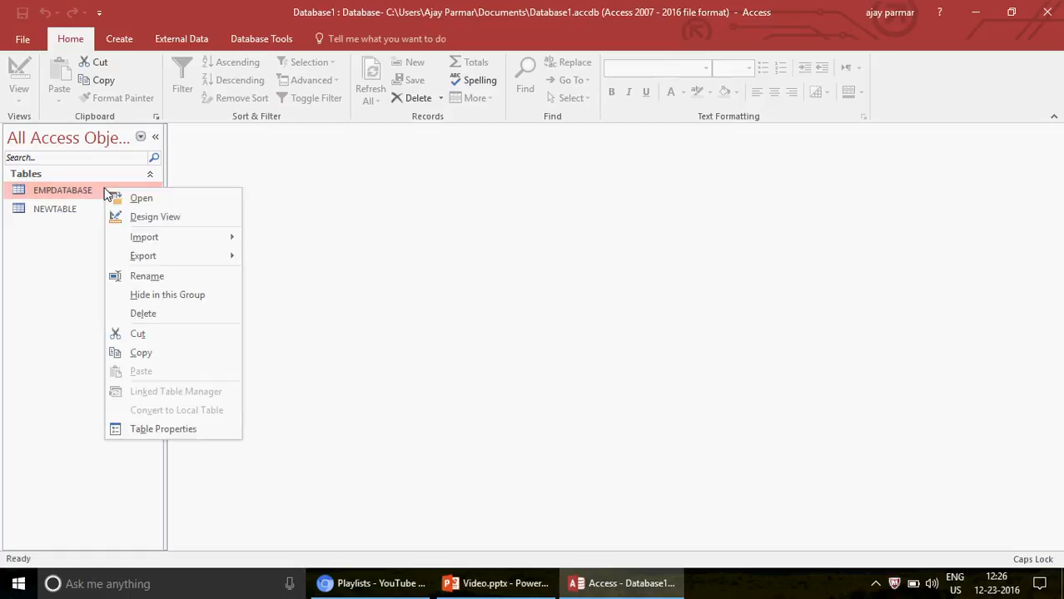
mouse_move(169, 246)
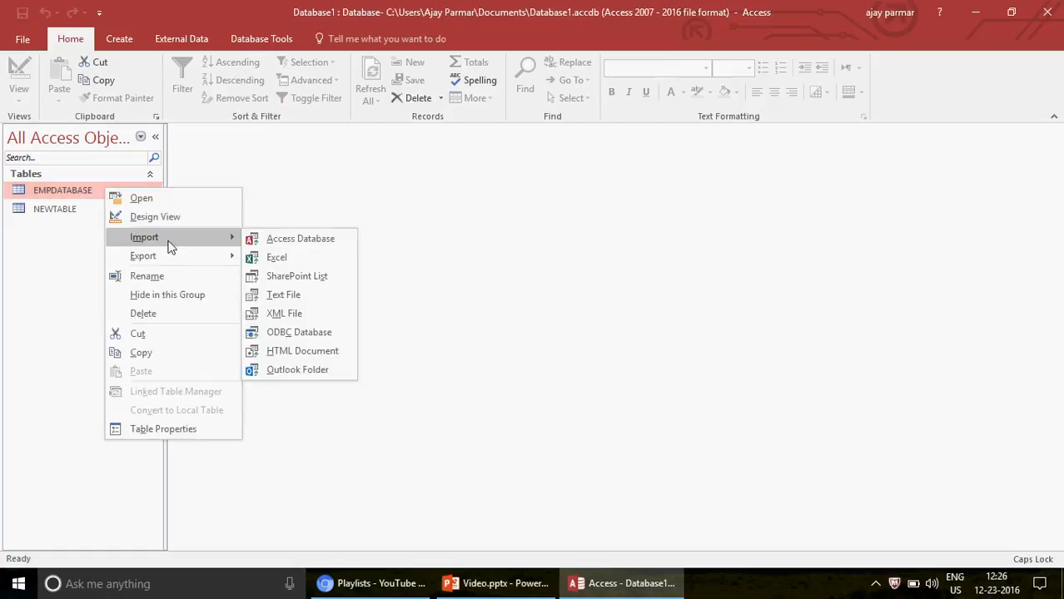
click(287, 260)
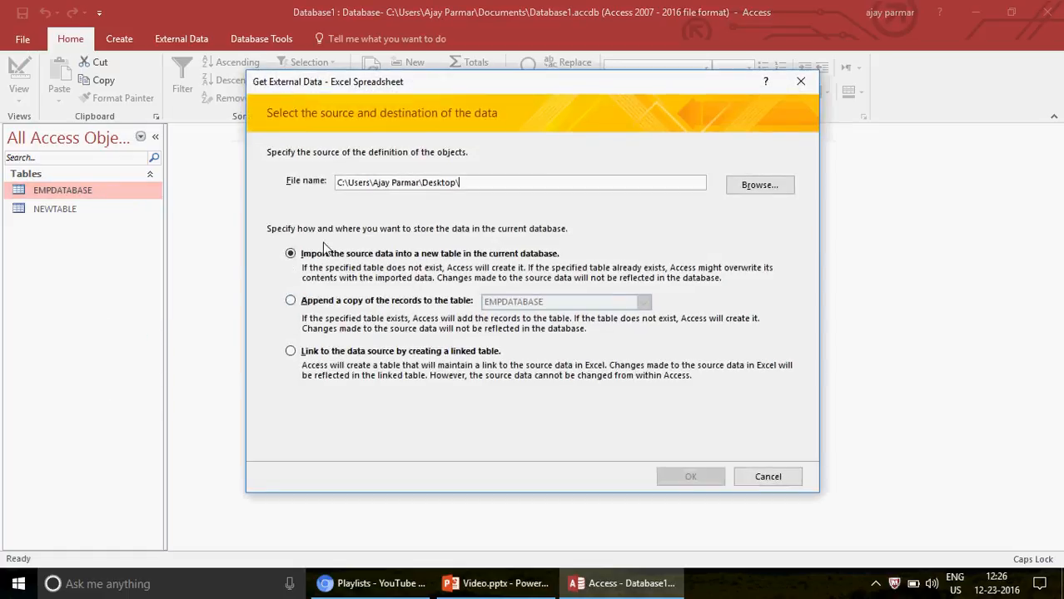
click(291, 302)
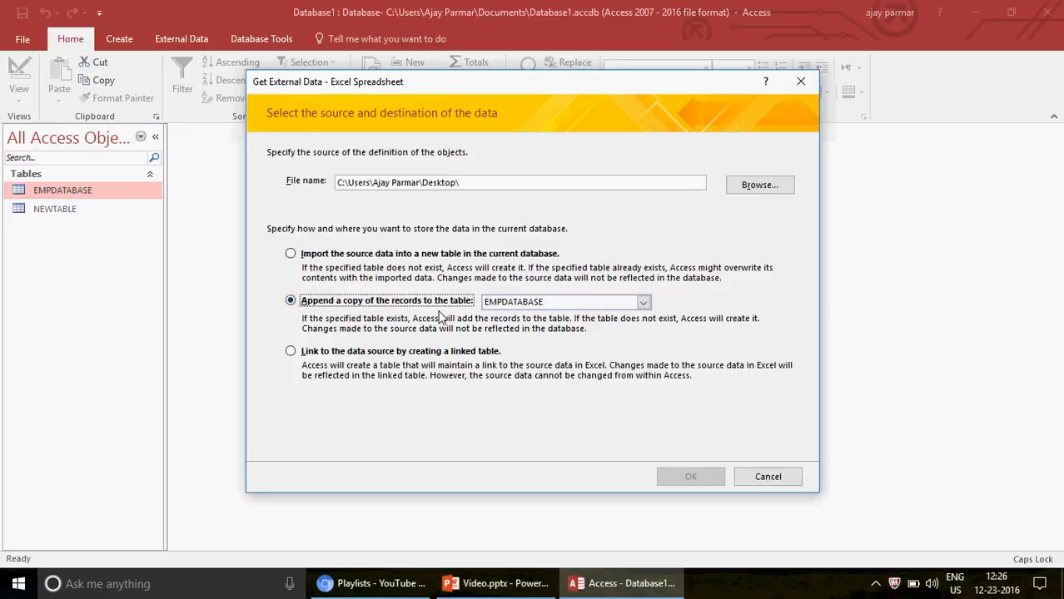
click(646, 304)
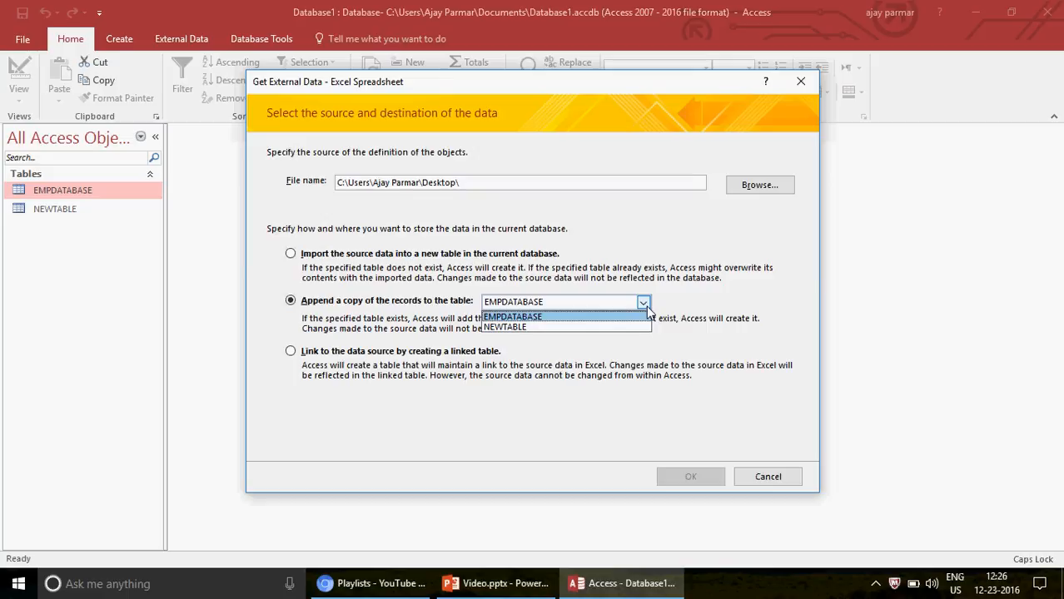
click(572, 324)
click(753, 192)
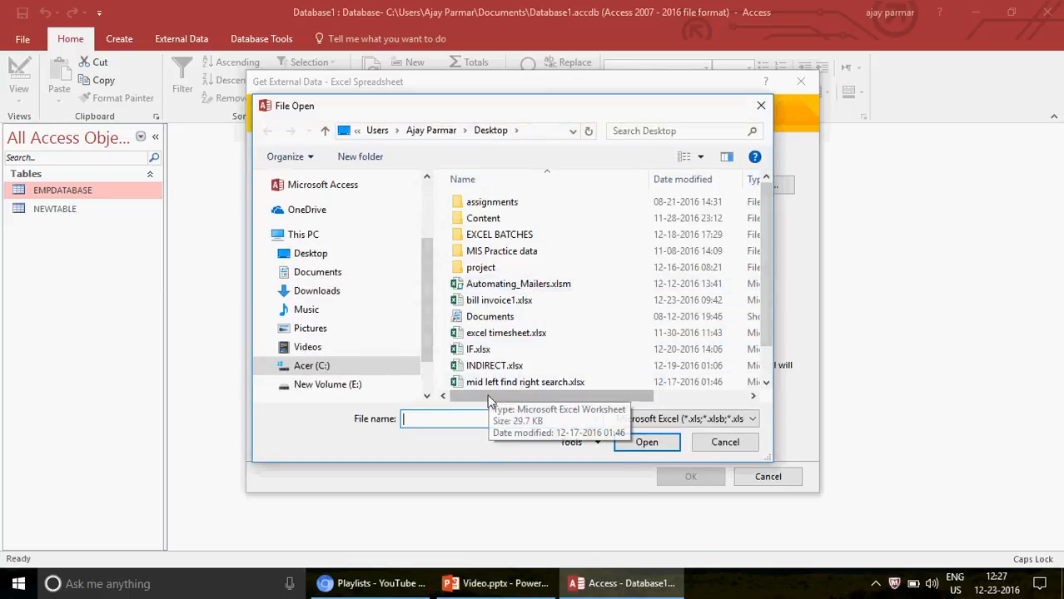
text(TE)
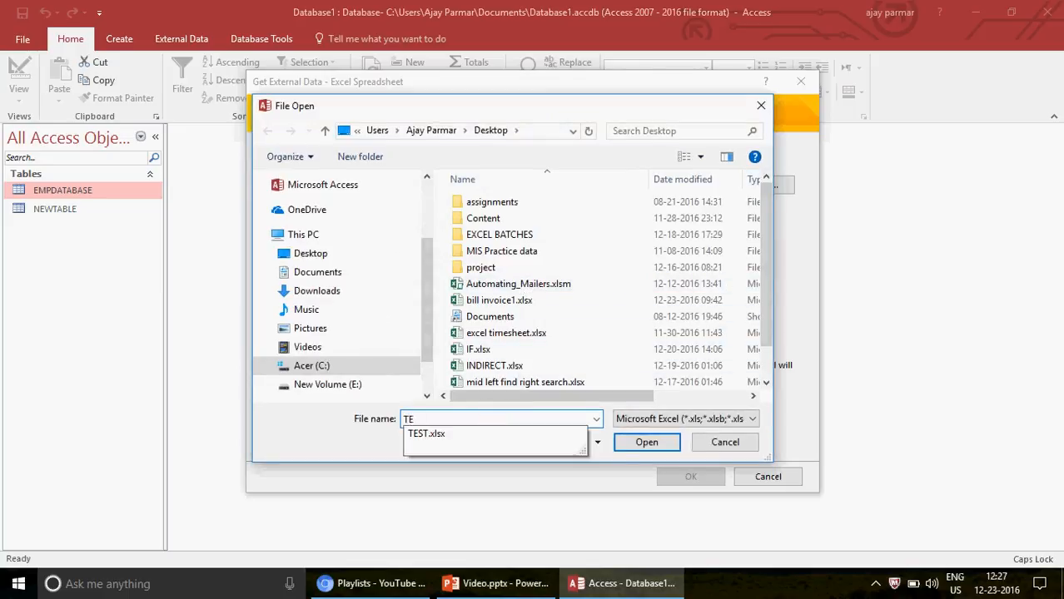
click(426, 434)
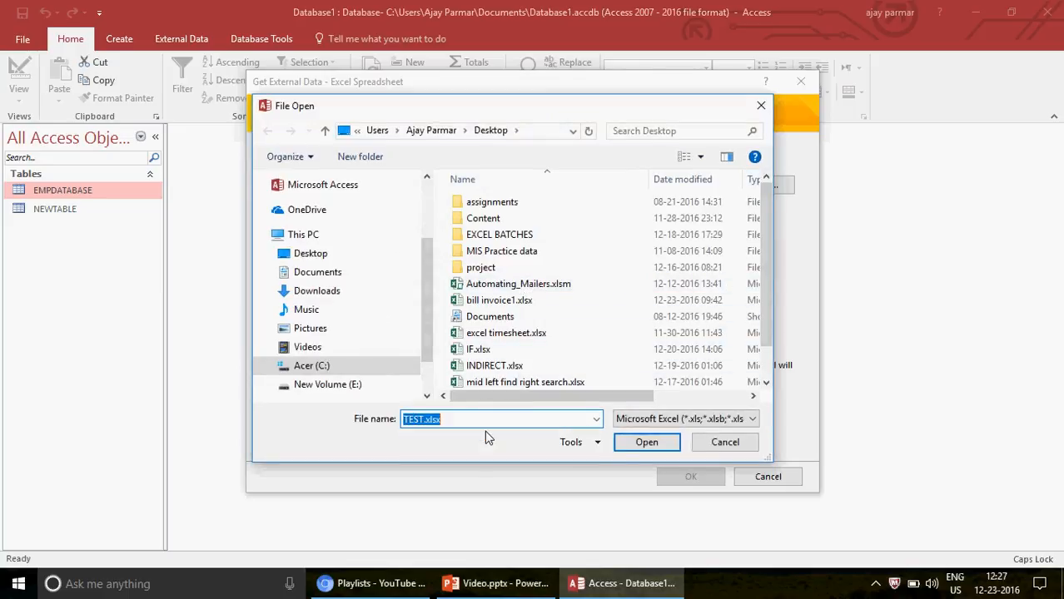
click(648, 449)
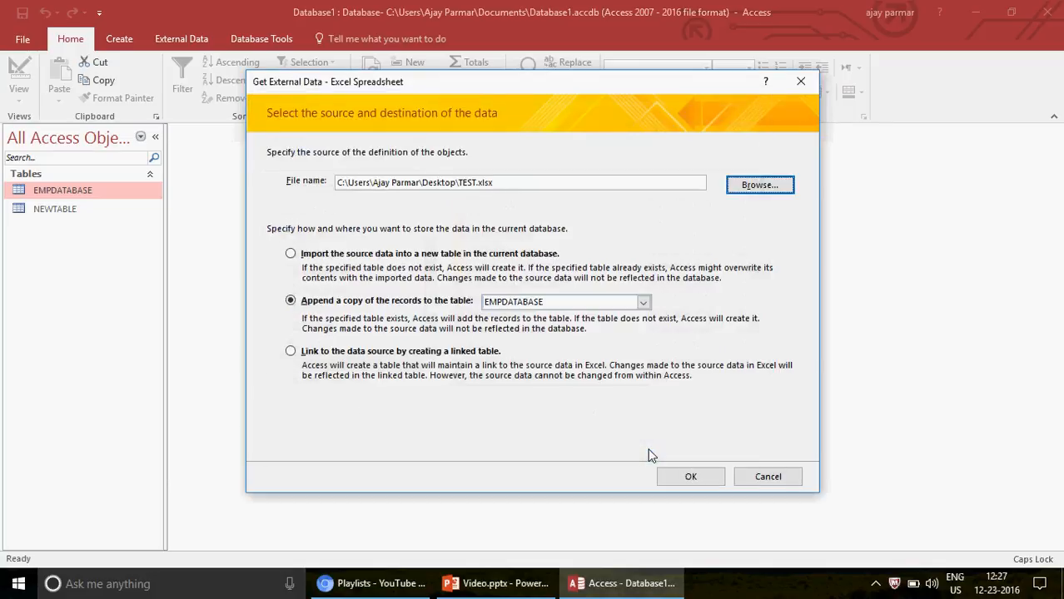
click(679, 483)
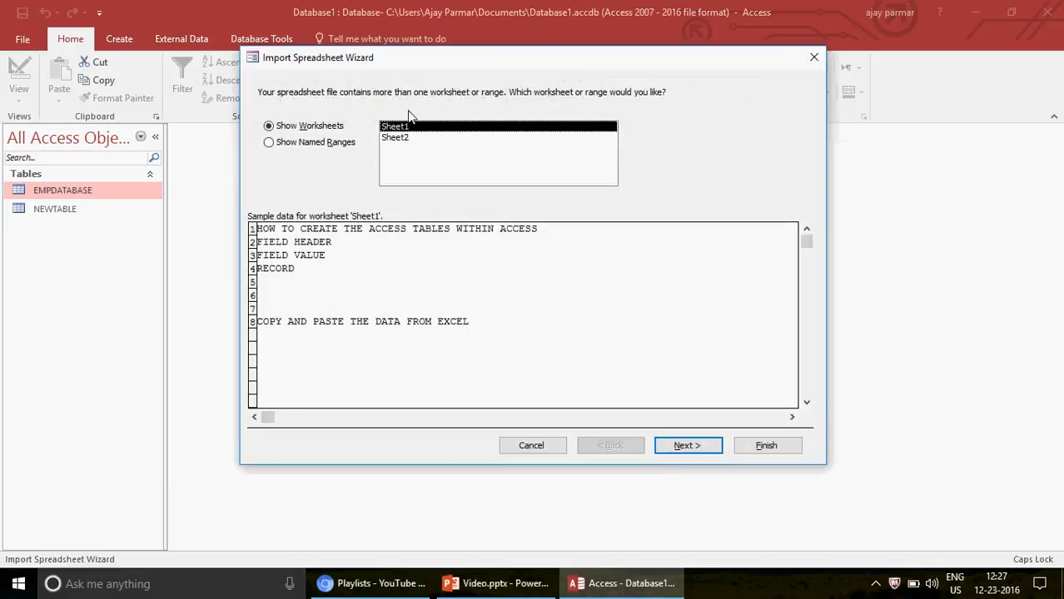
Step: Try to append the Sheet2 records to the EMPDATABASE table, and cancel the import wizard
click(402, 139)
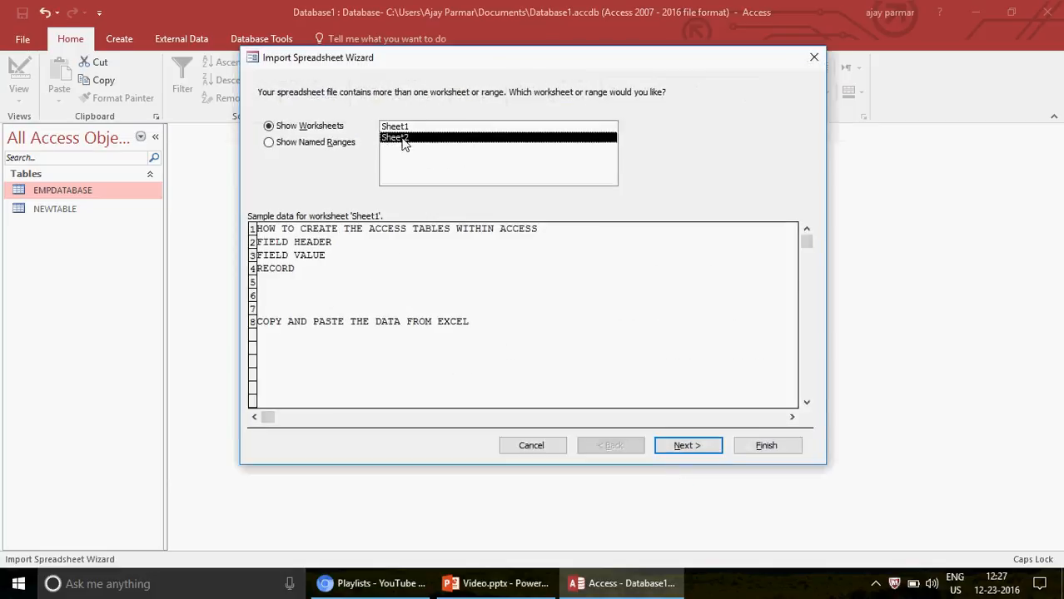
click(680, 446)
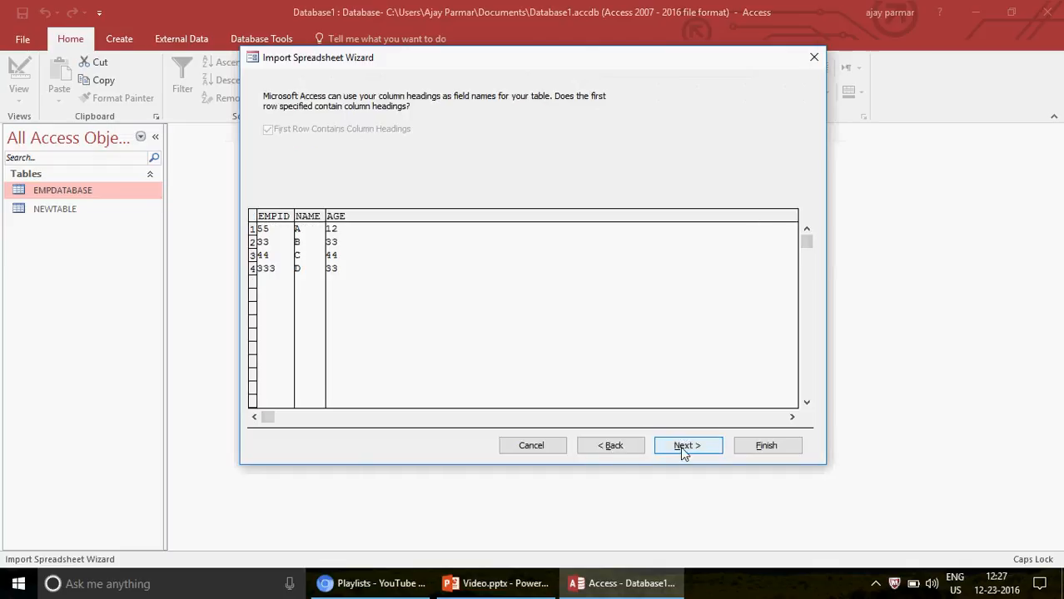
click(680, 446)
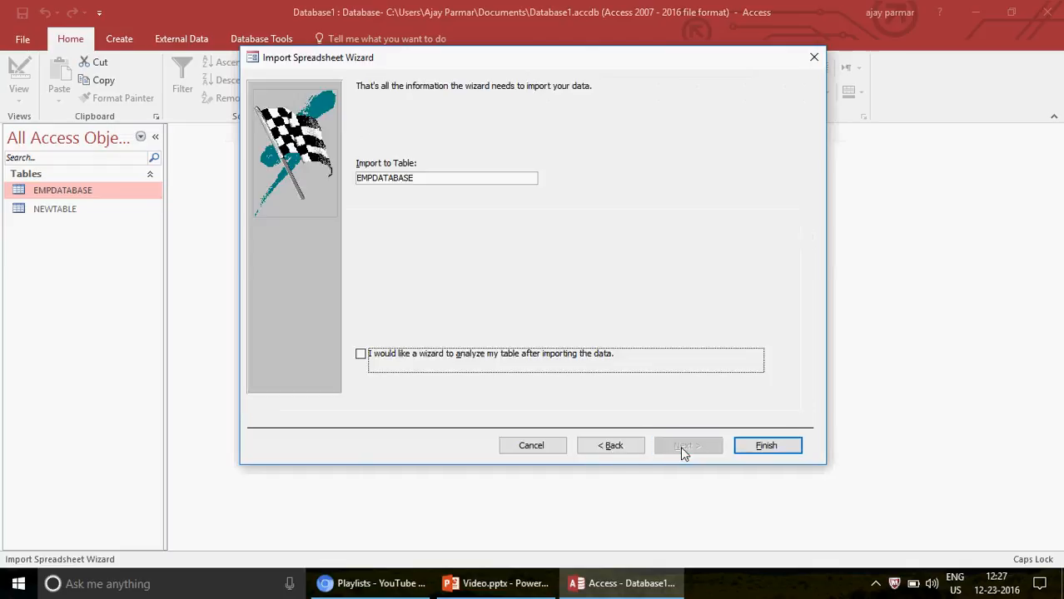
click(765, 447)
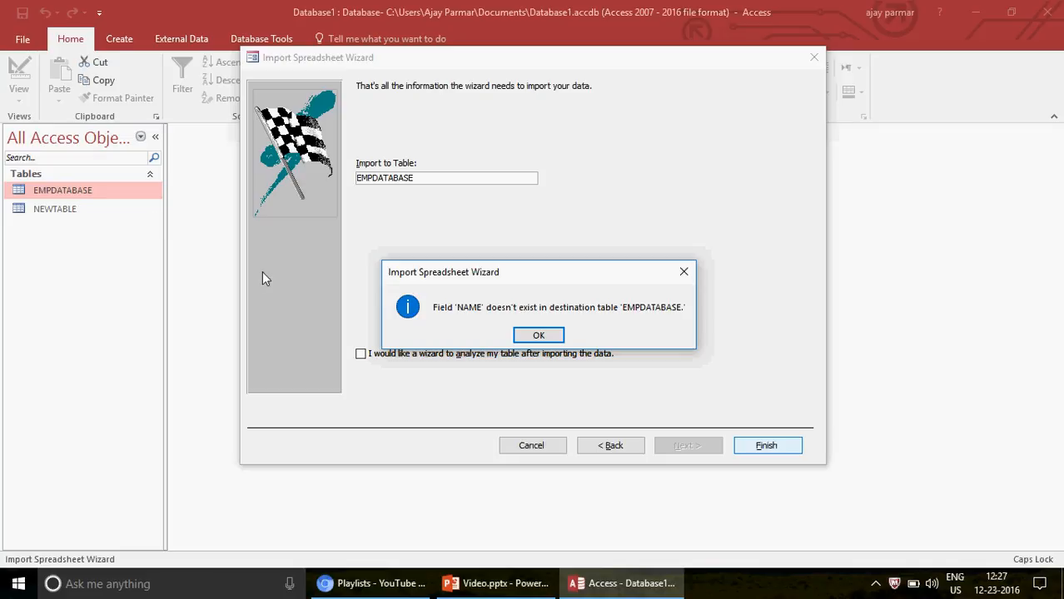
click(550, 337)
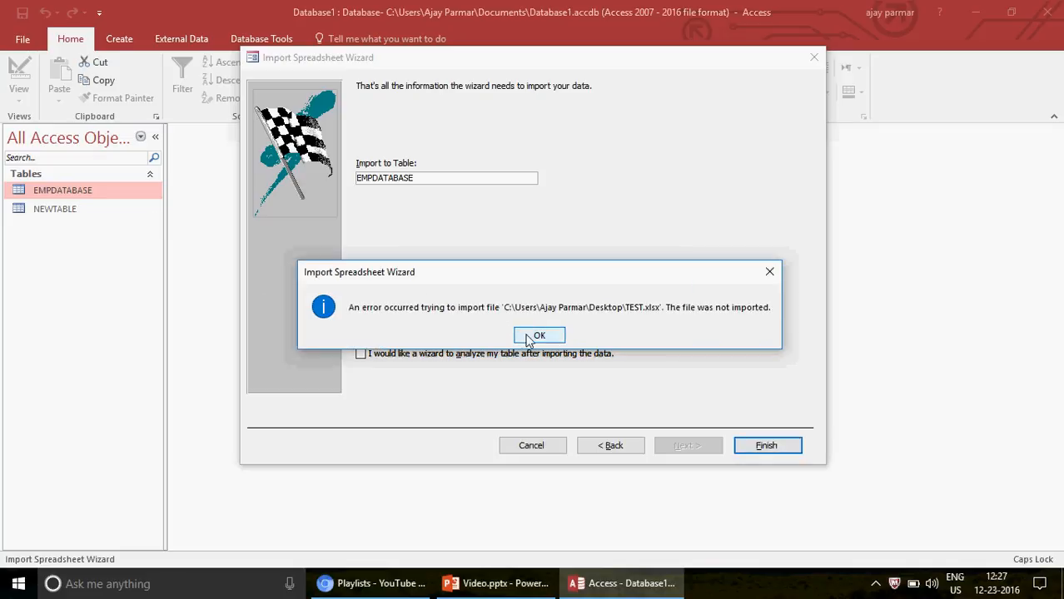
click(539, 334)
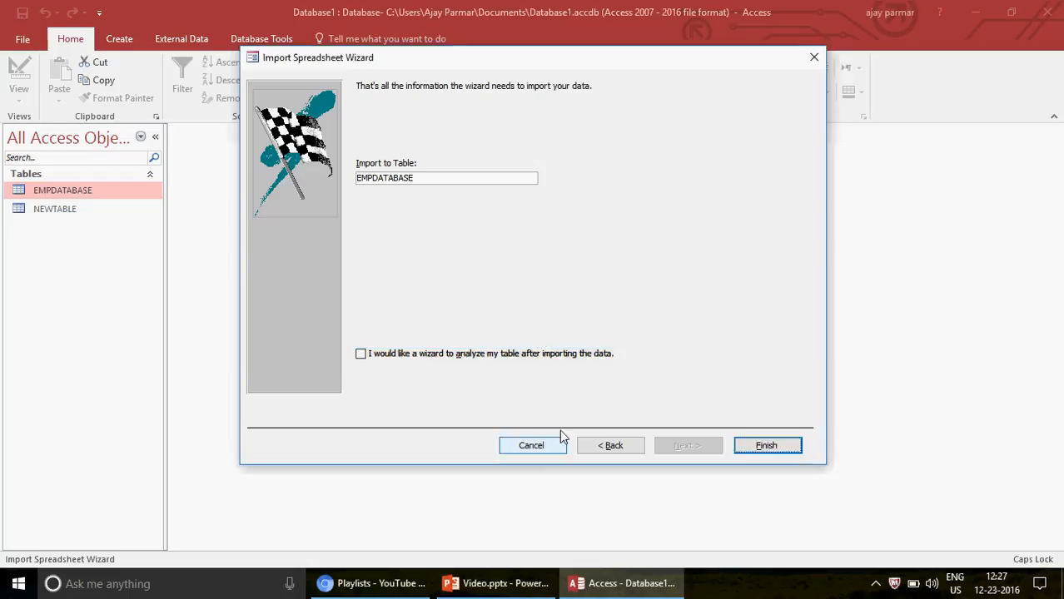
click(547, 448)
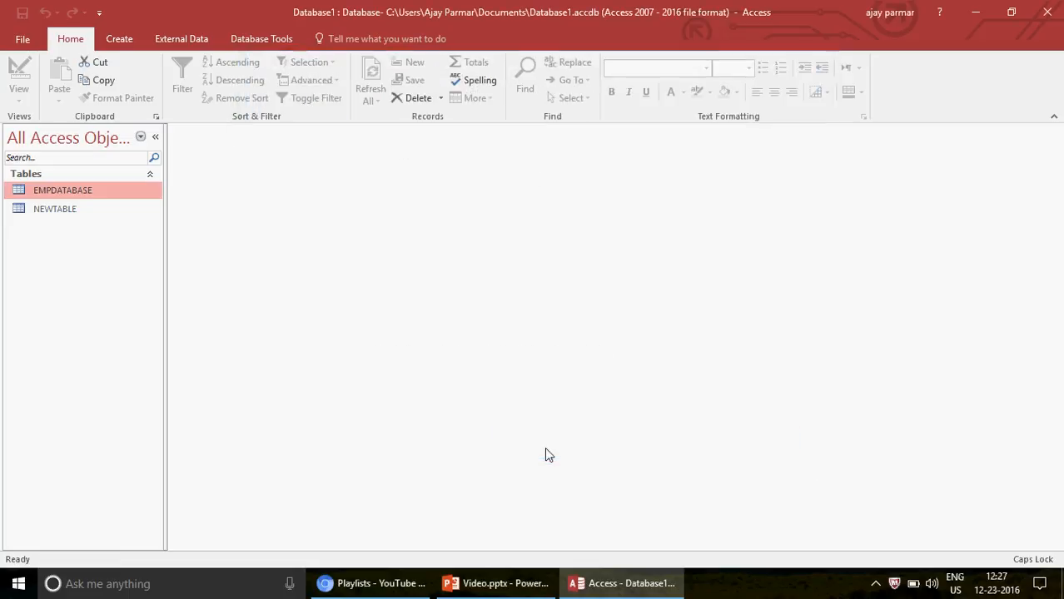
Step: Check the field names in the EMPDATABASE table, and open TEST.xlsx from the desktop in Excel
double_click(80, 197)
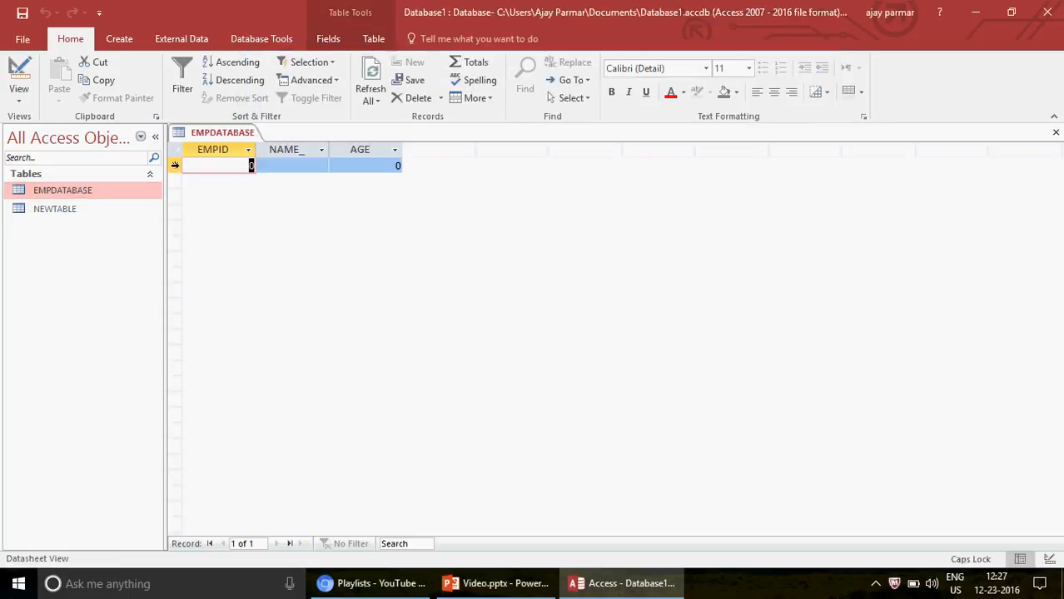
click(175, 165)
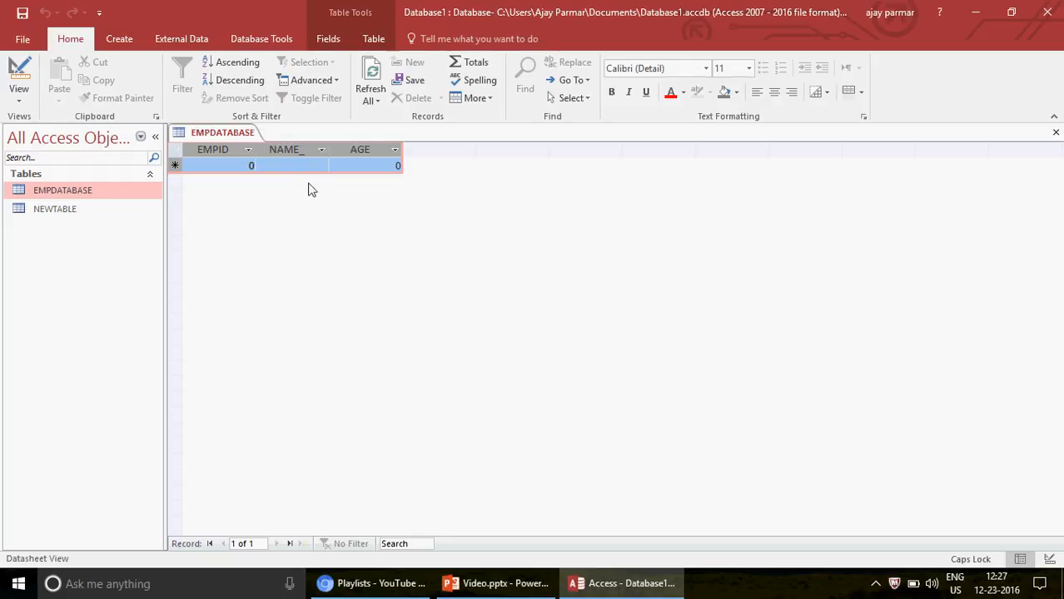
key(super+d)
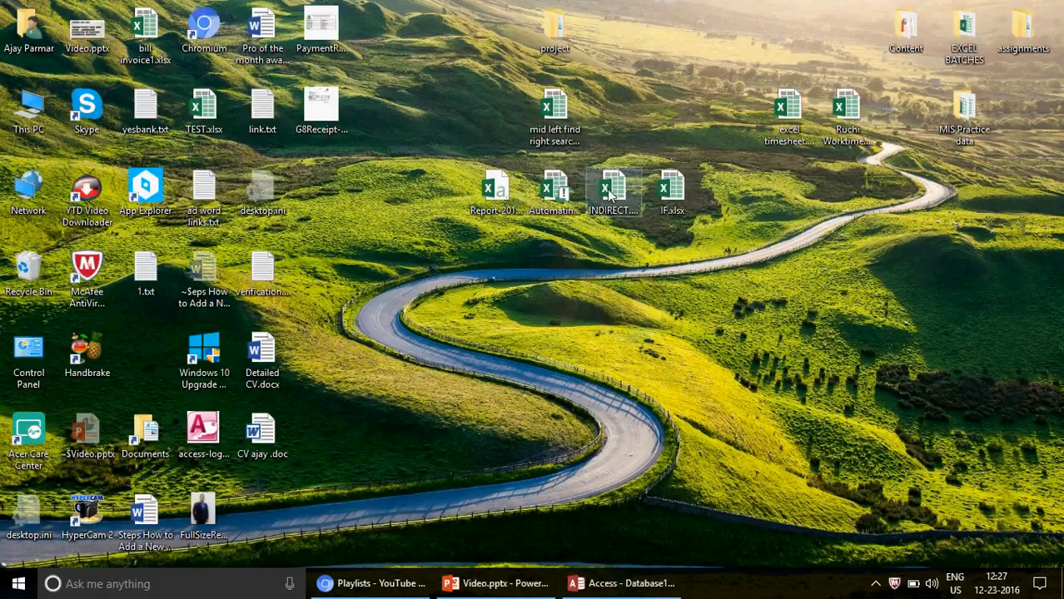
key(t)
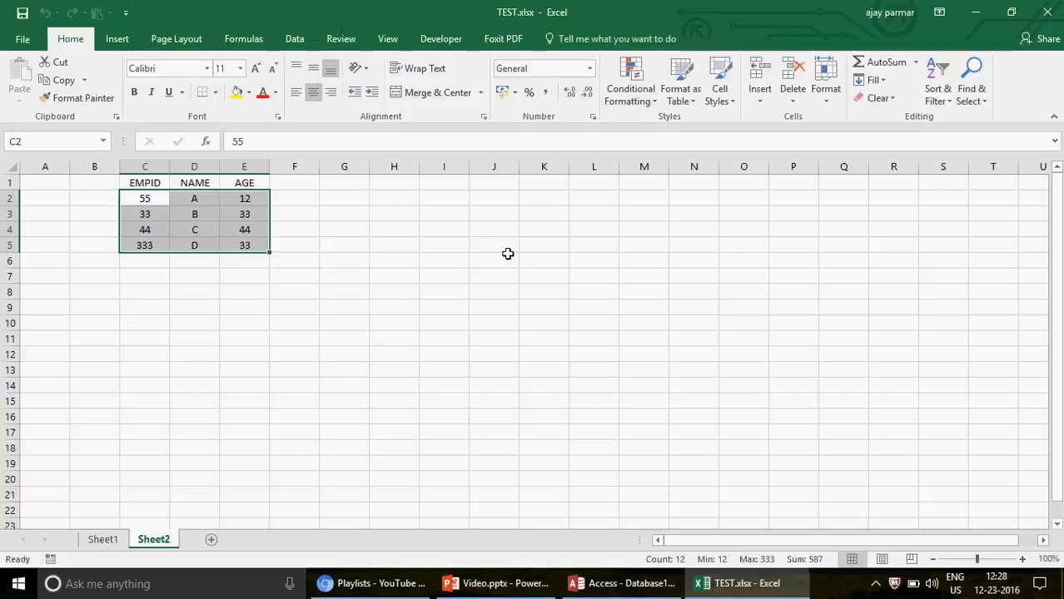
Step: Change the NAME heading in cell D1 of Sheet2 to NAME_, and close the workbook with its changes saved
click(193, 178)
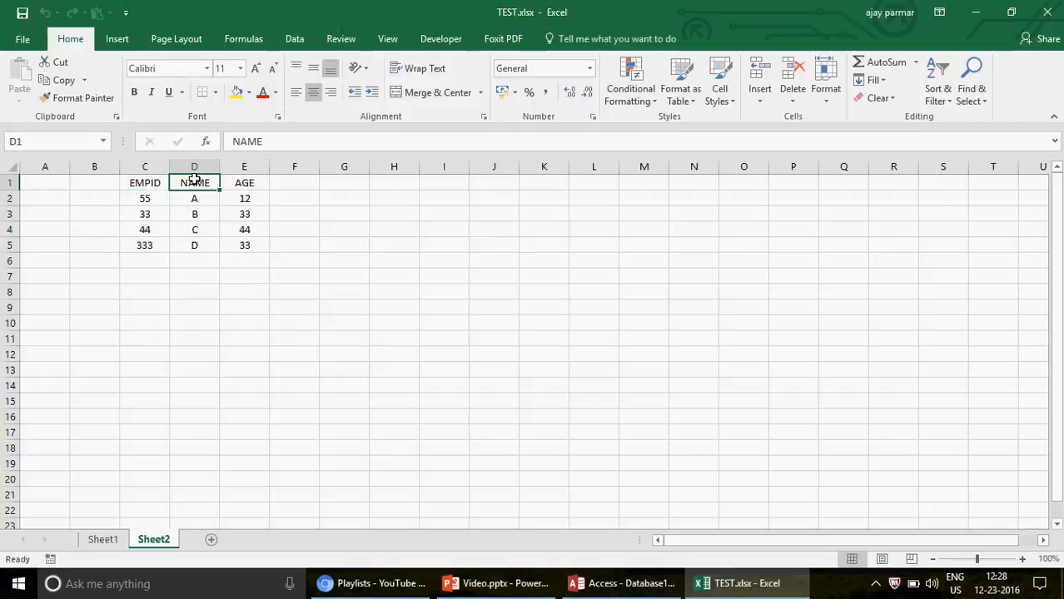
click(285, 143)
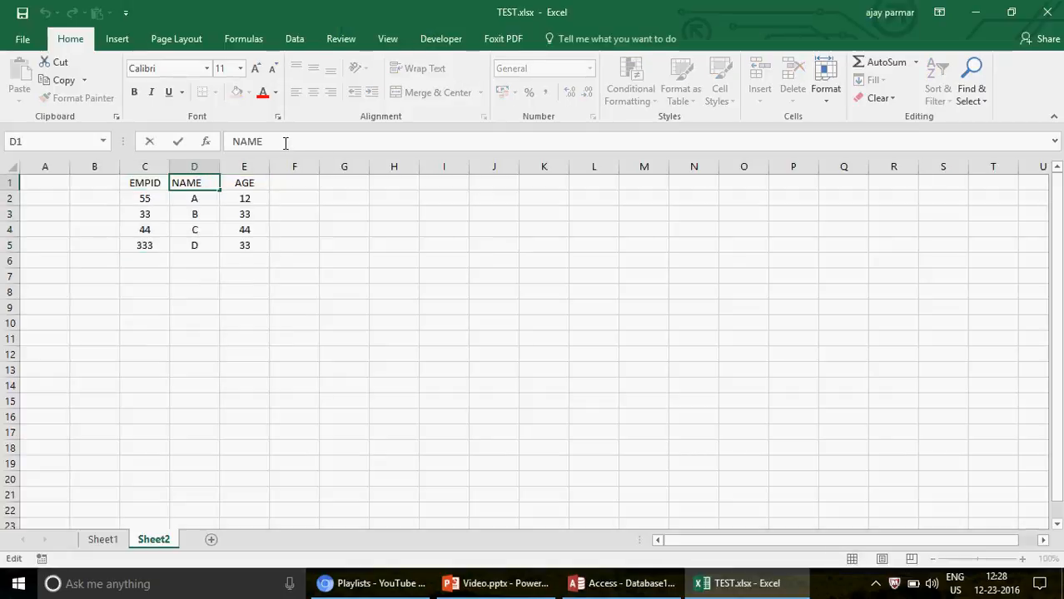
text(_)
key(Return)
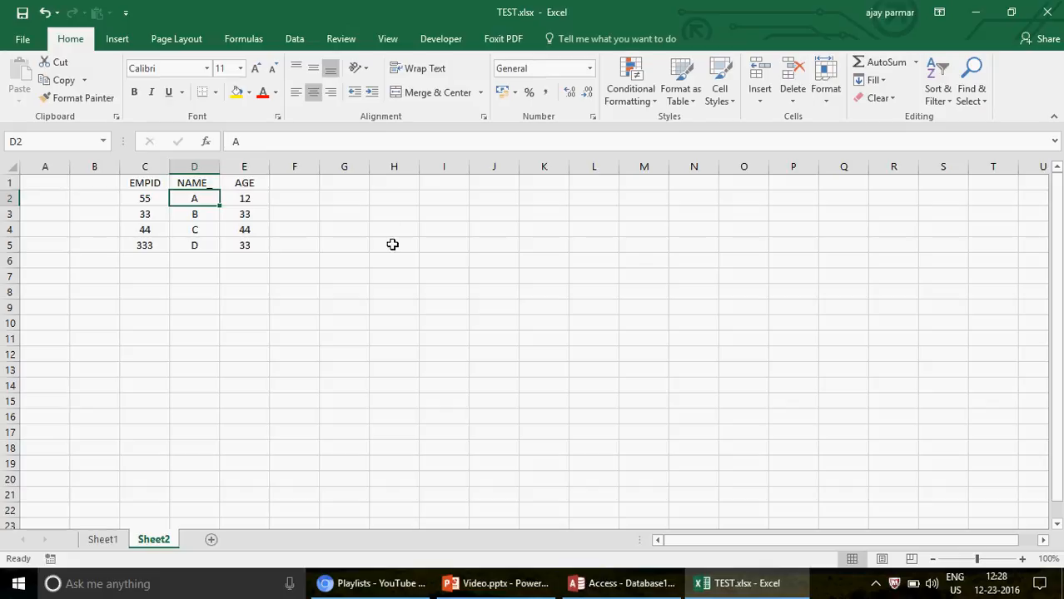
click(392, 244)
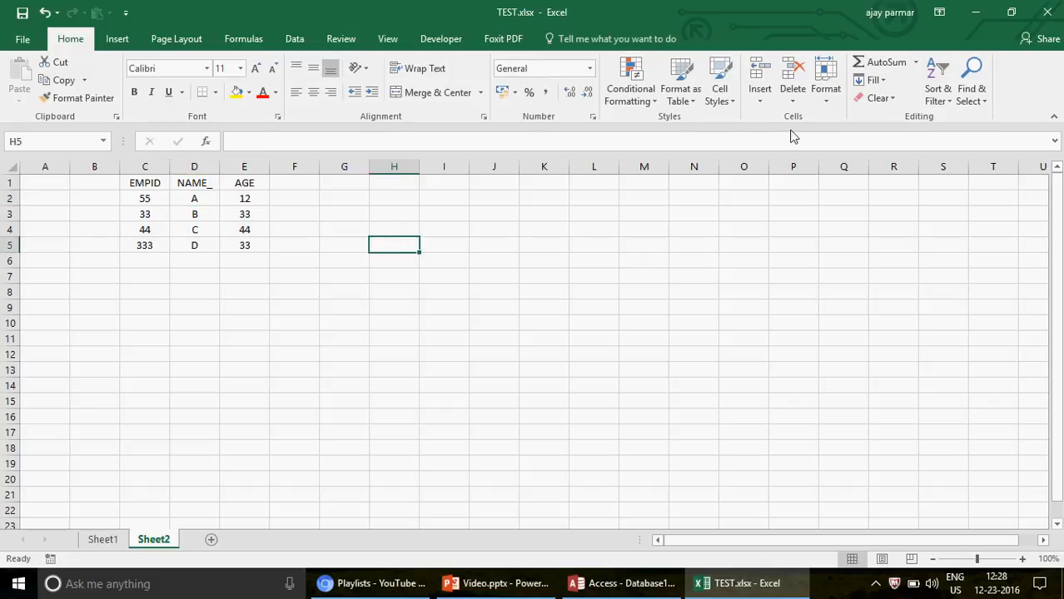
click(1048, 14)
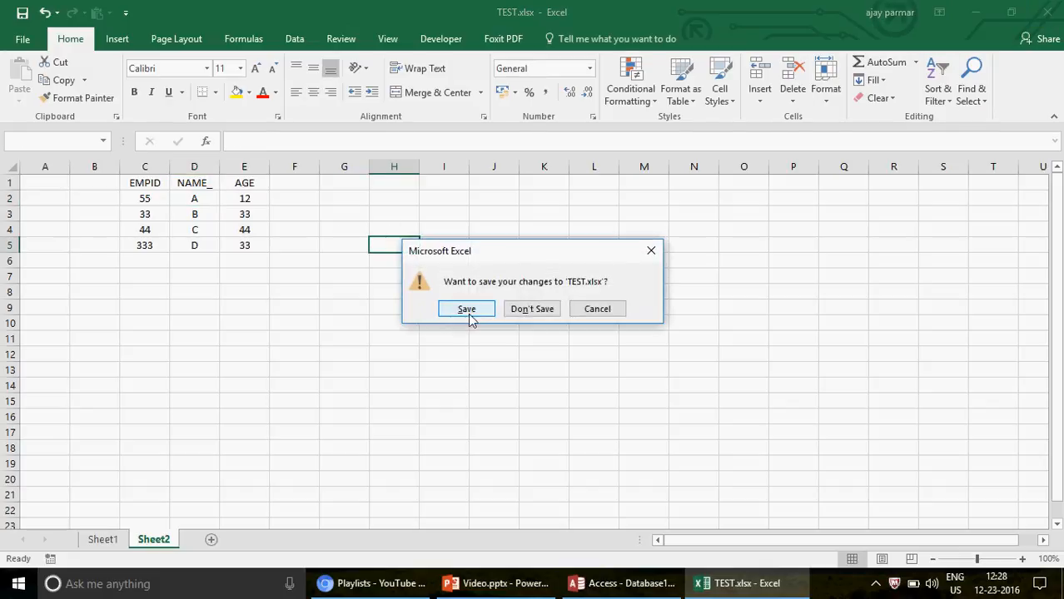
click(467, 310)
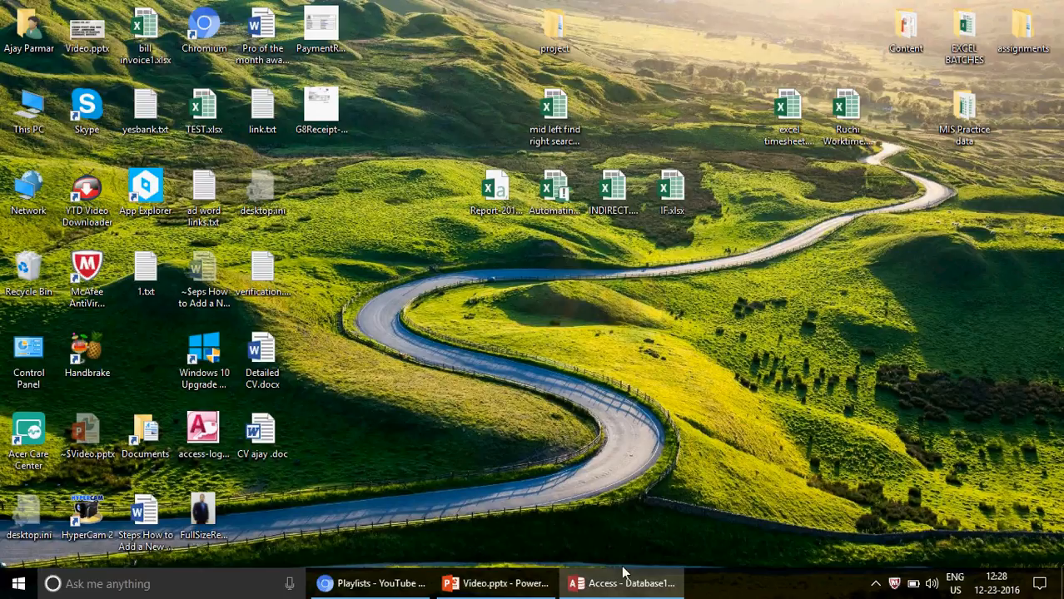
Step: Switch back to Access, close EMPDATABASE, and examine the field headings of NEWTABLE before closing it
click(623, 582)
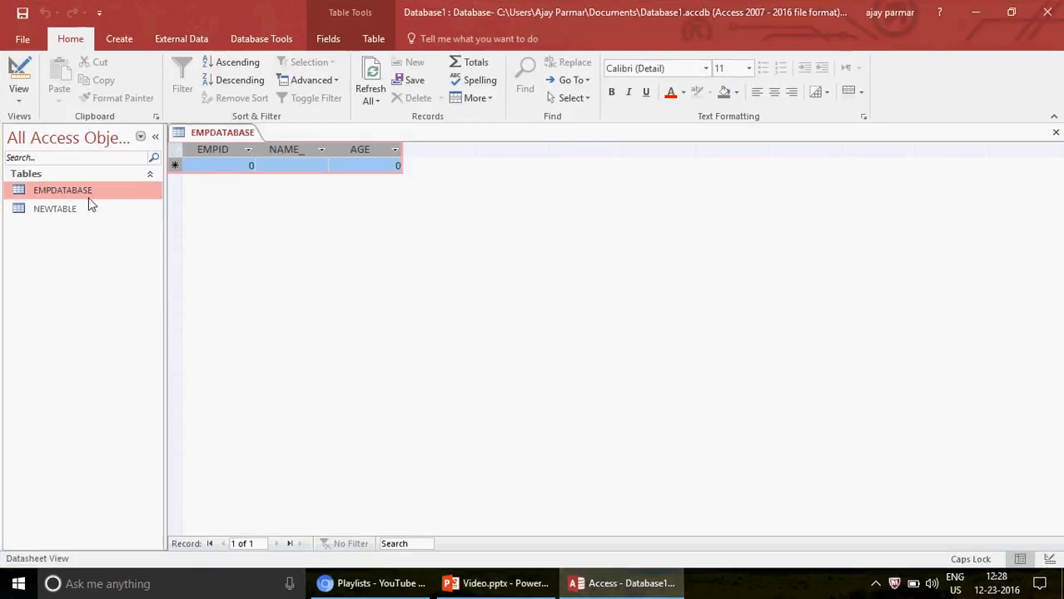
click(1056, 133)
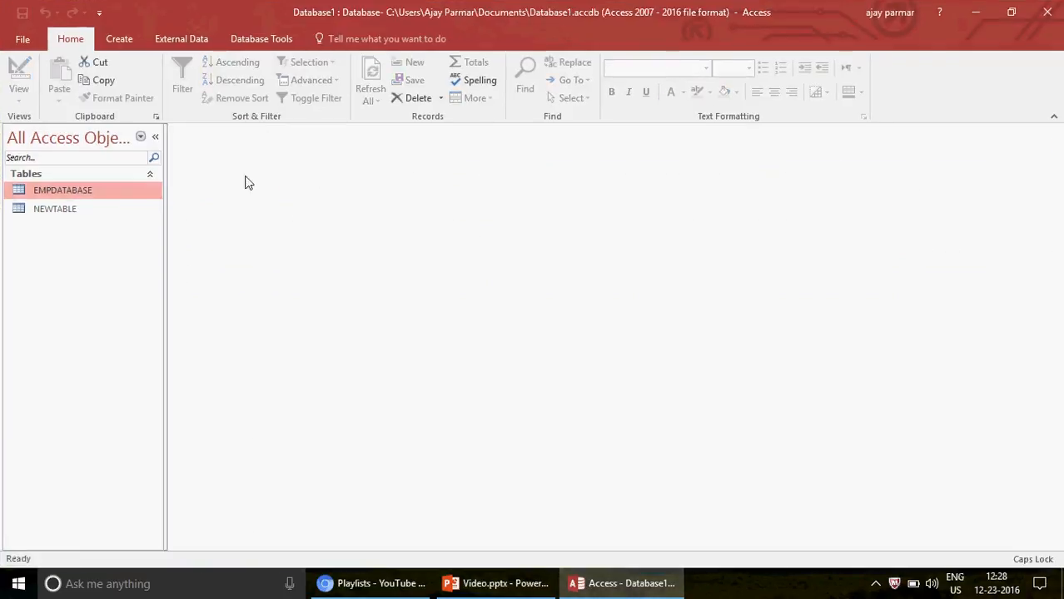
double_click(65, 216)
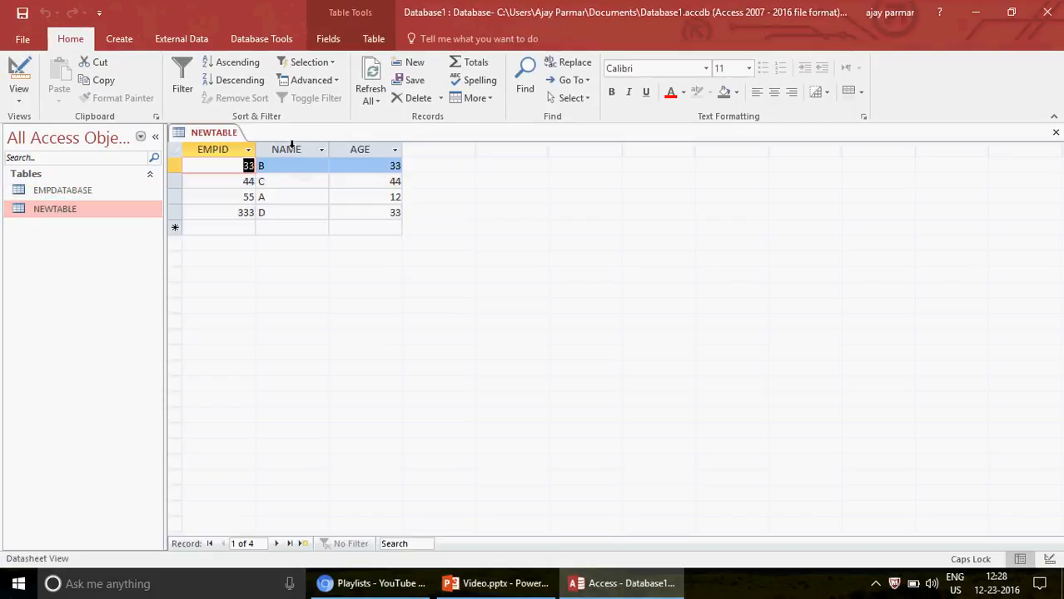
click(216, 147)
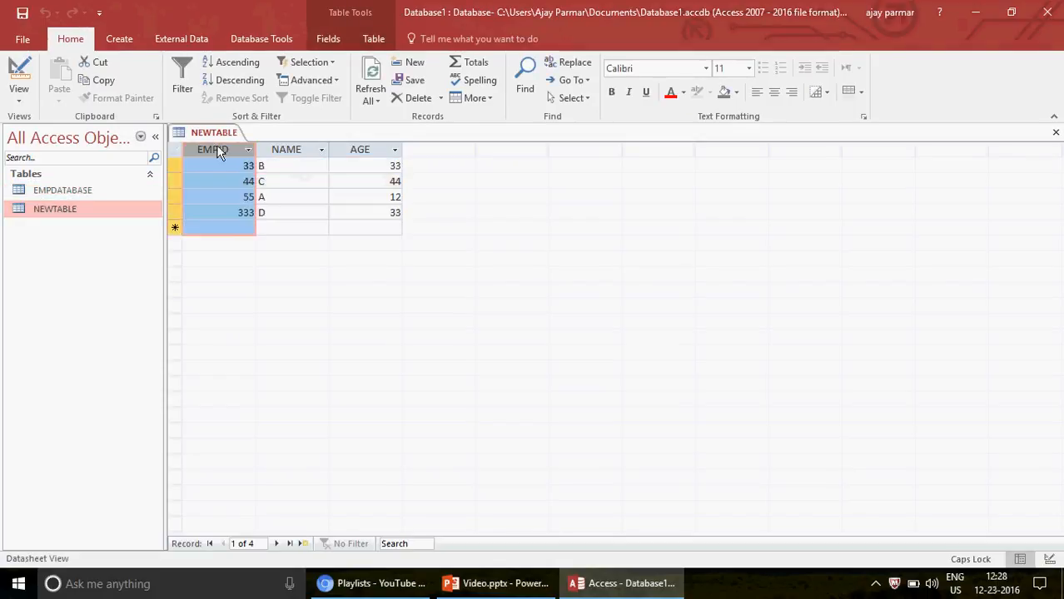
click(293, 148)
click(371, 147)
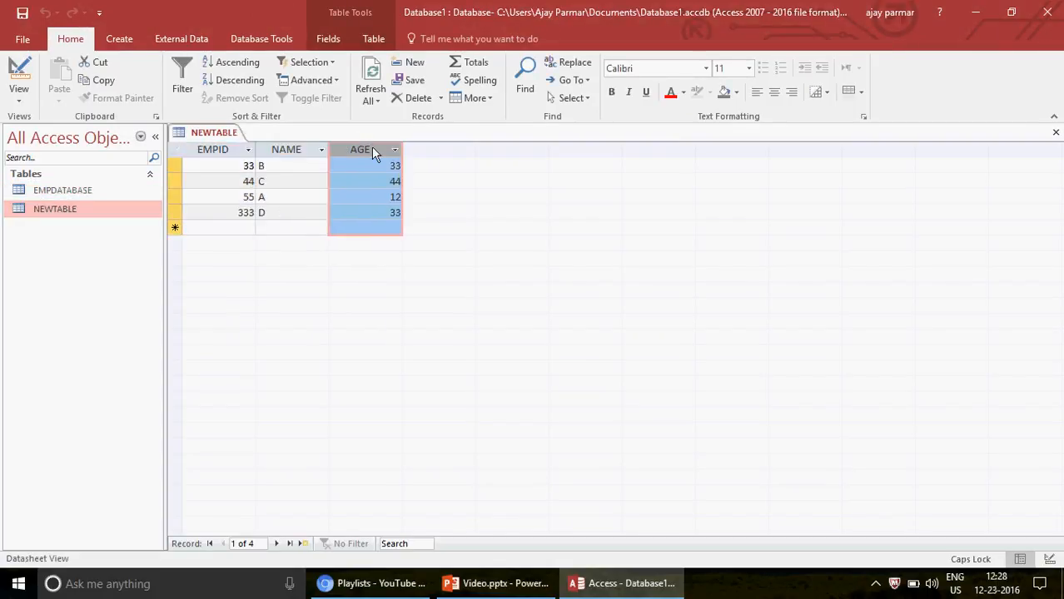
click(292, 148)
click(1056, 133)
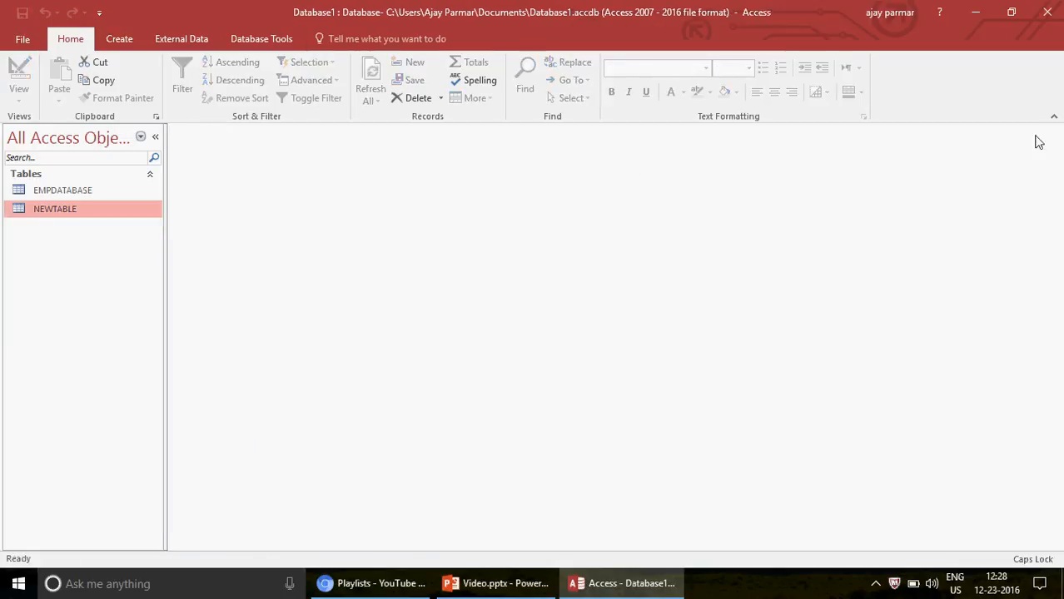
Step: Start an Excel import from the EMPDATABASE table with Desktop file TEST.xlsx as source, appending its records to EMPDATABASE
right_click(99, 190)
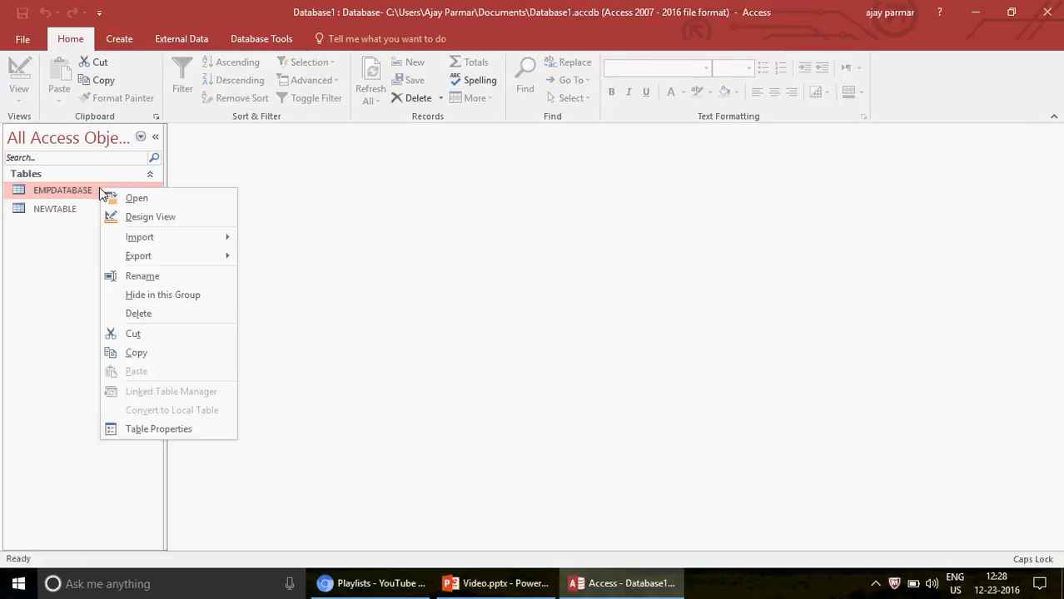
mouse_move(190, 237)
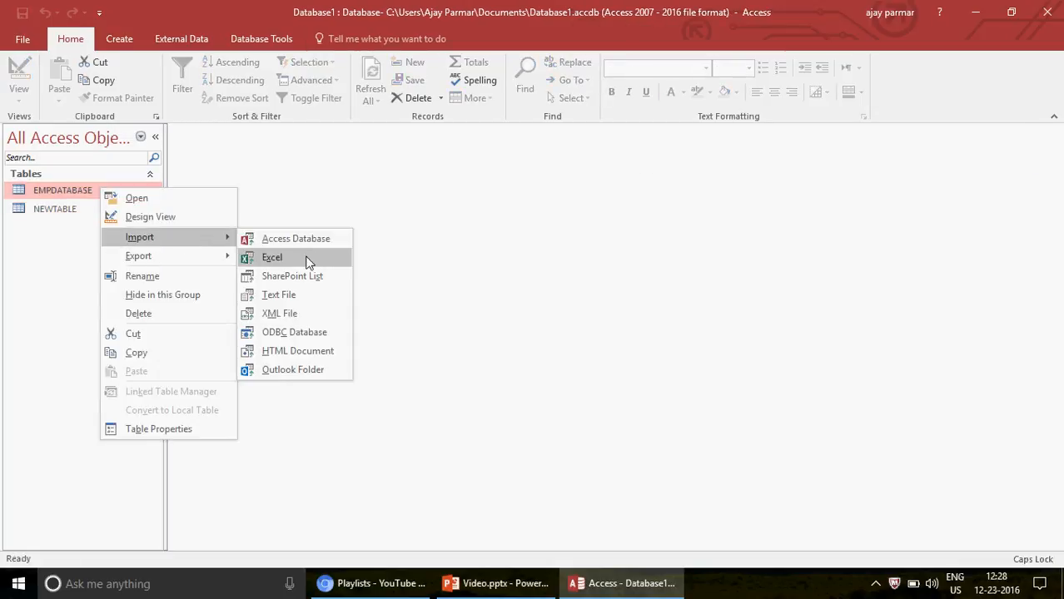
click(308, 263)
click(316, 301)
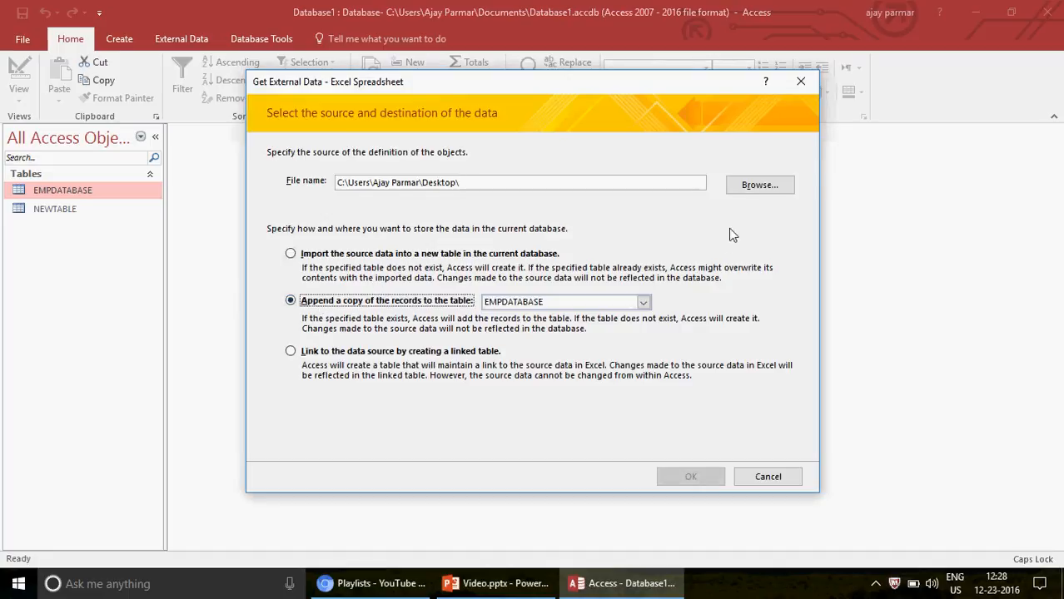
click(759, 184)
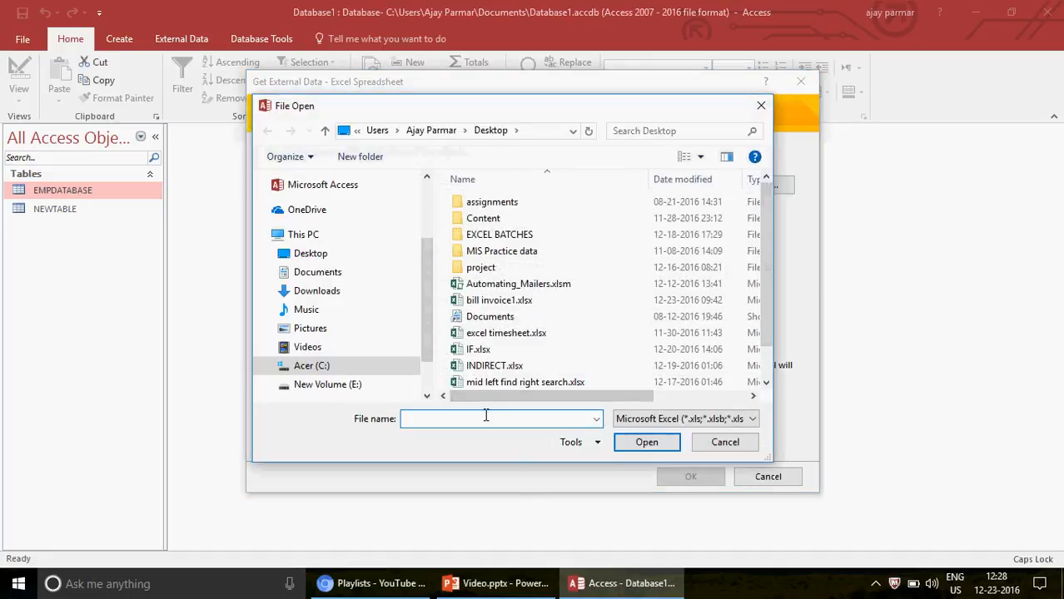
text(TE)
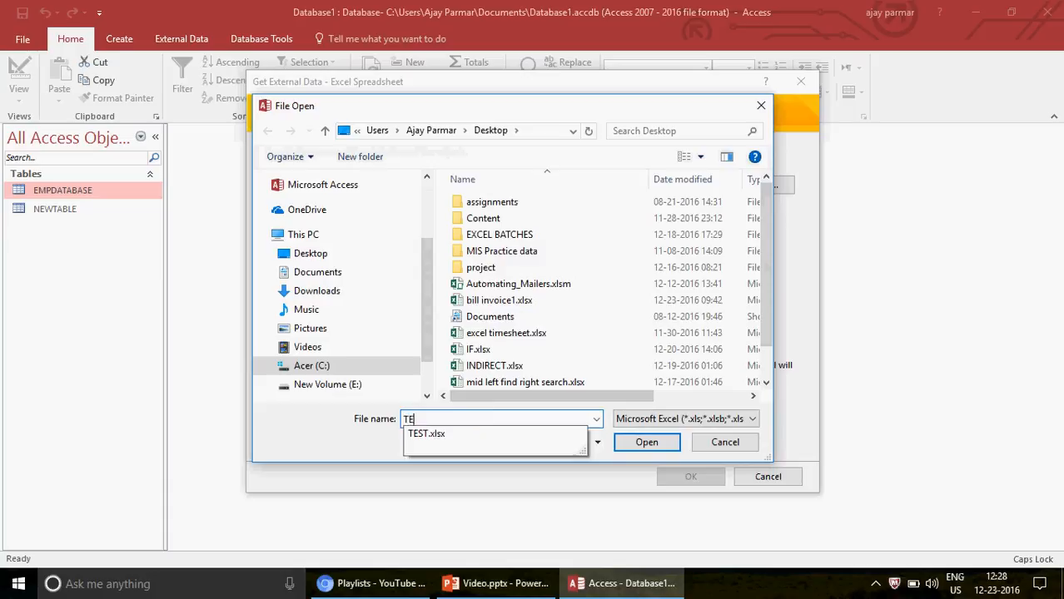
click(500, 440)
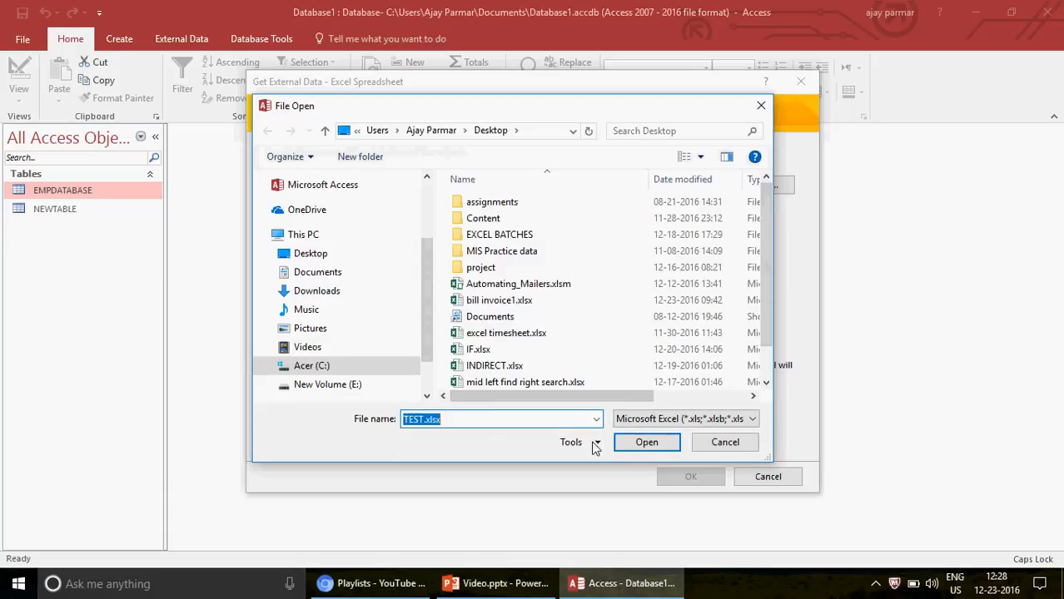
click(647, 442)
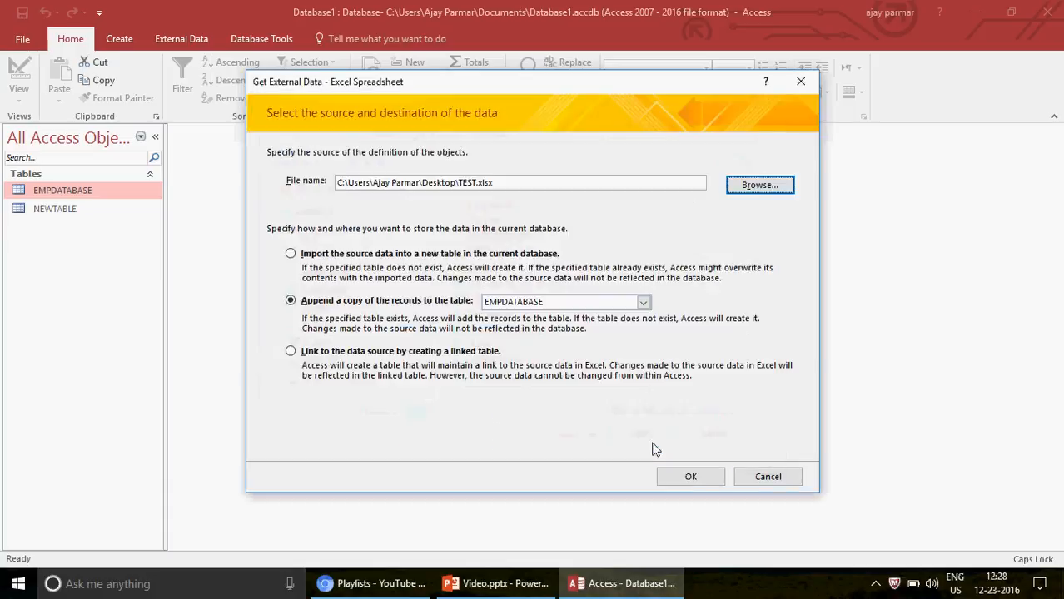
click(691, 481)
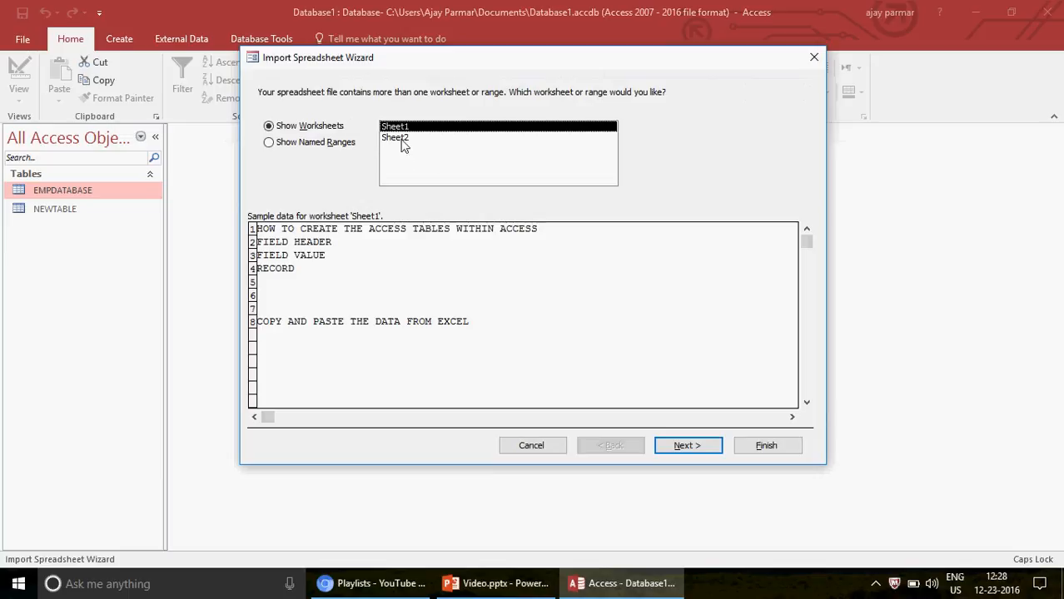
Step: Append the Sheet2 records to EMPDATABASE, and finish the import without saving the import steps
click(403, 139)
click(692, 445)
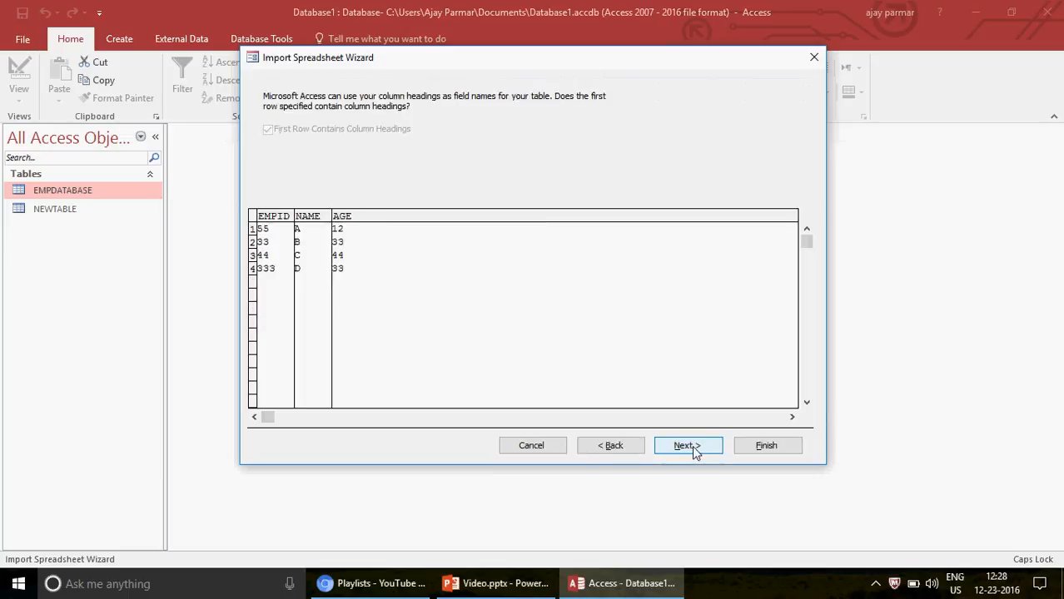
click(691, 447)
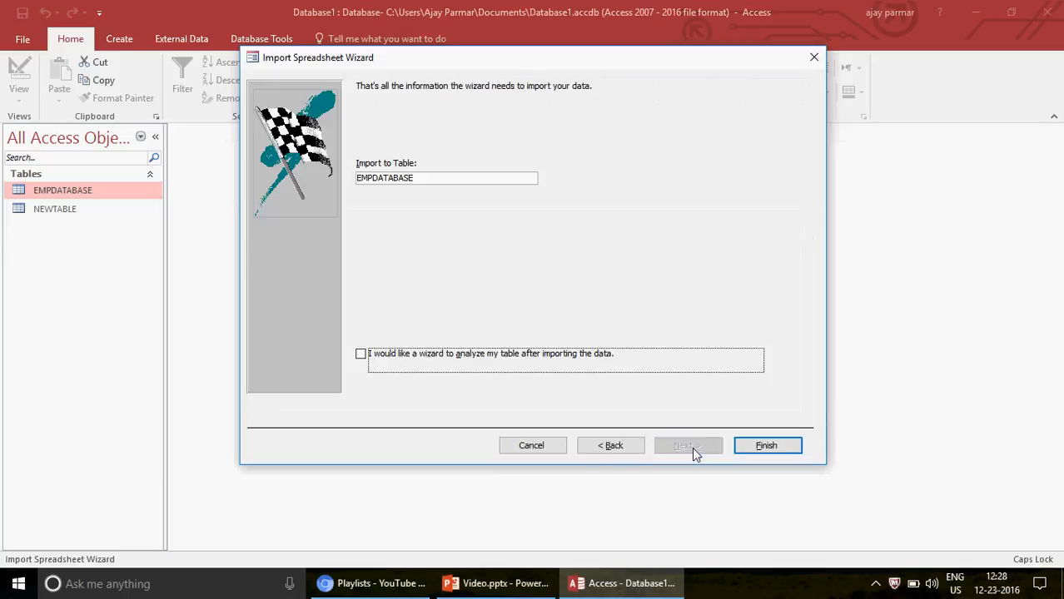
click(765, 445)
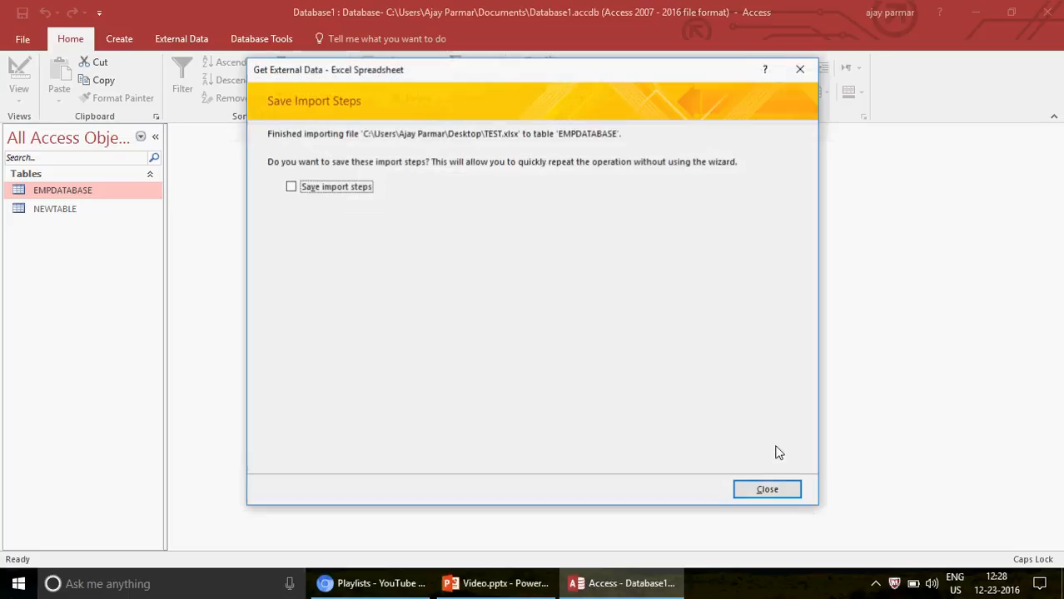
click(759, 488)
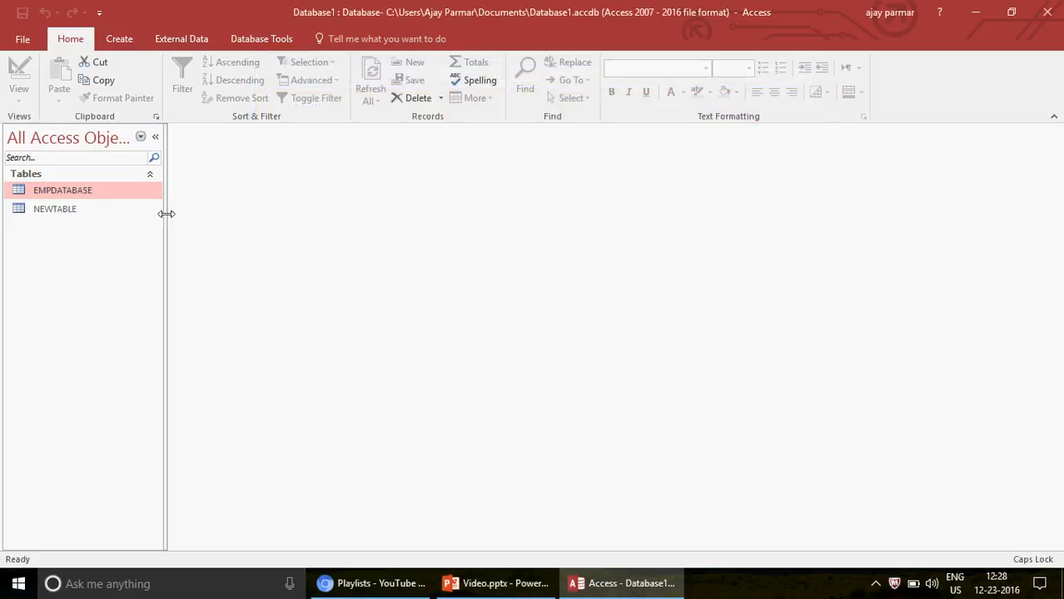
Step: Open the EMPDATABASE table to examine its appended records, and close it
double_click(68, 192)
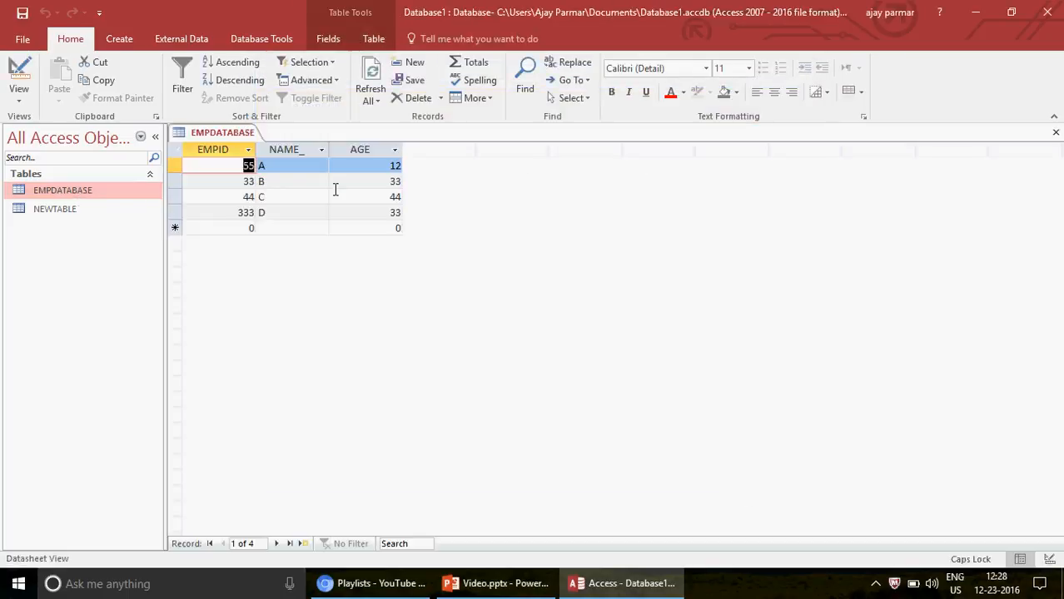
click(1056, 135)
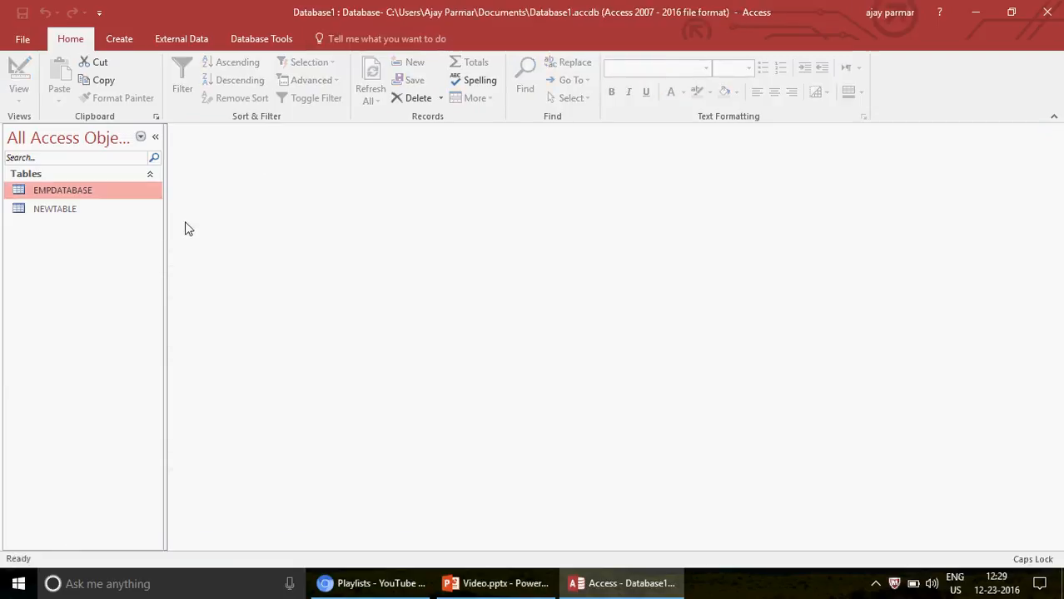
click(633, 585)
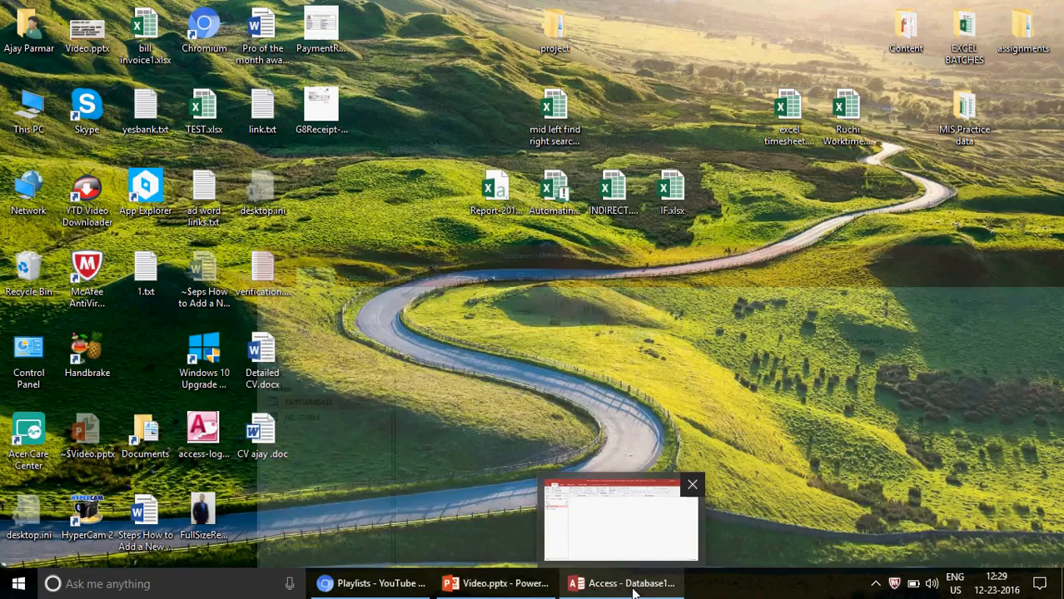
click(633, 585)
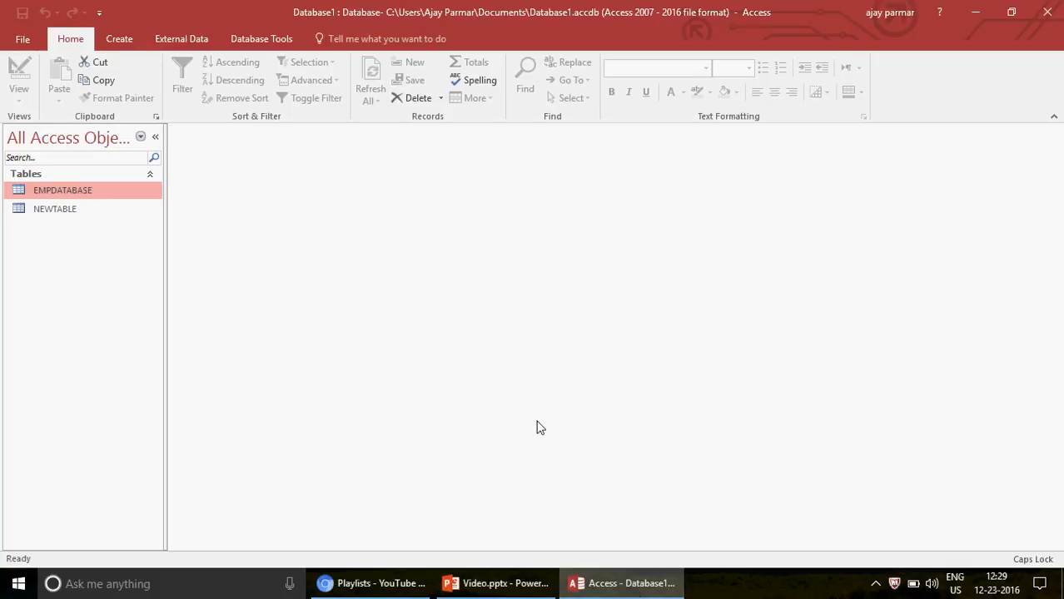
Step: Start an Excel import from the EMPDATABASE table, linking to Desktop file TEST.xlsx by creating a linked table
right_click(60, 193)
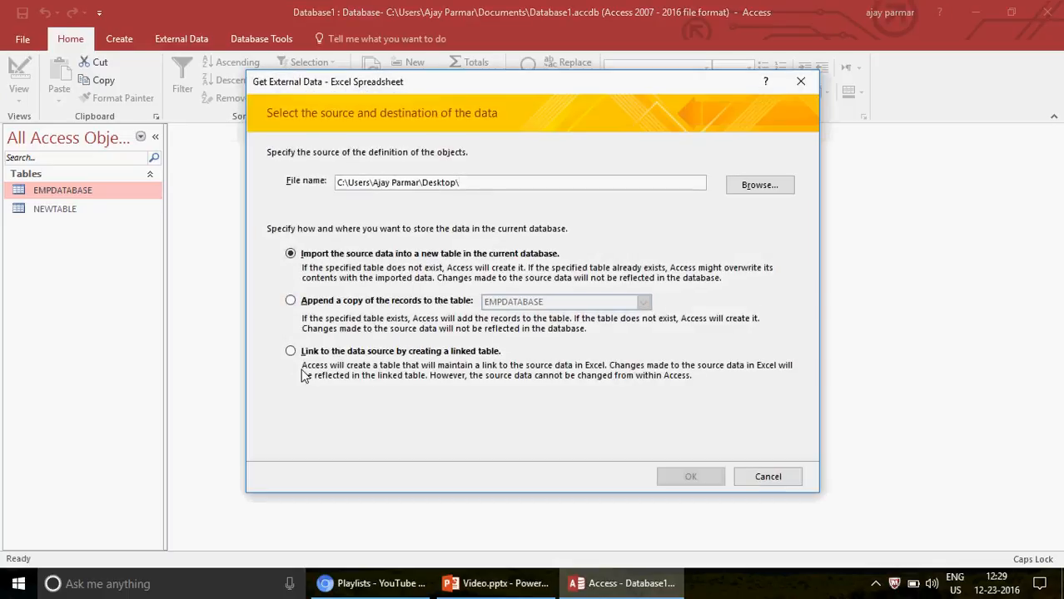
click(290, 352)
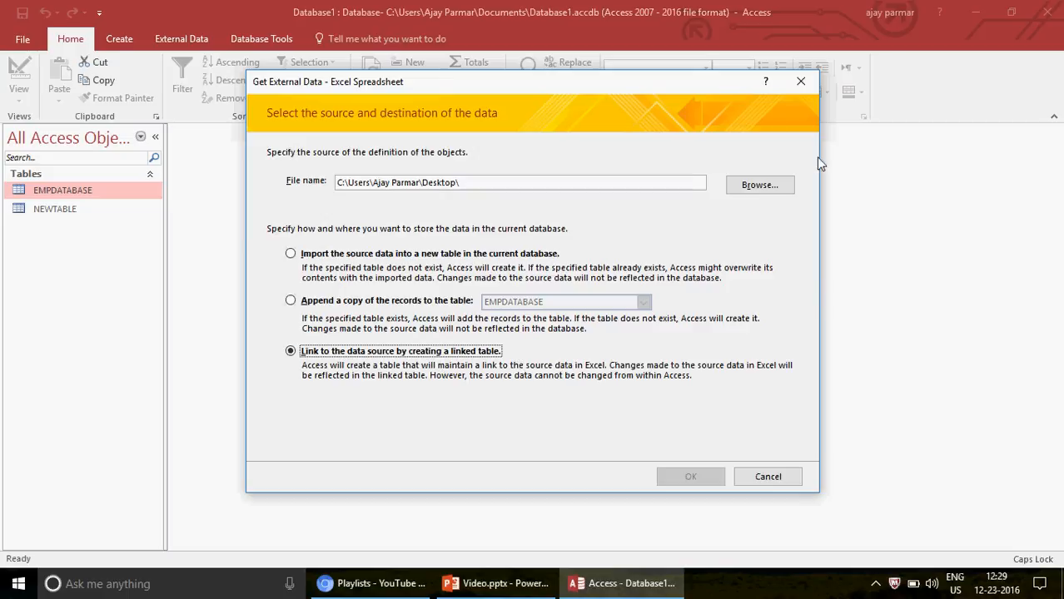
click(766, 189)
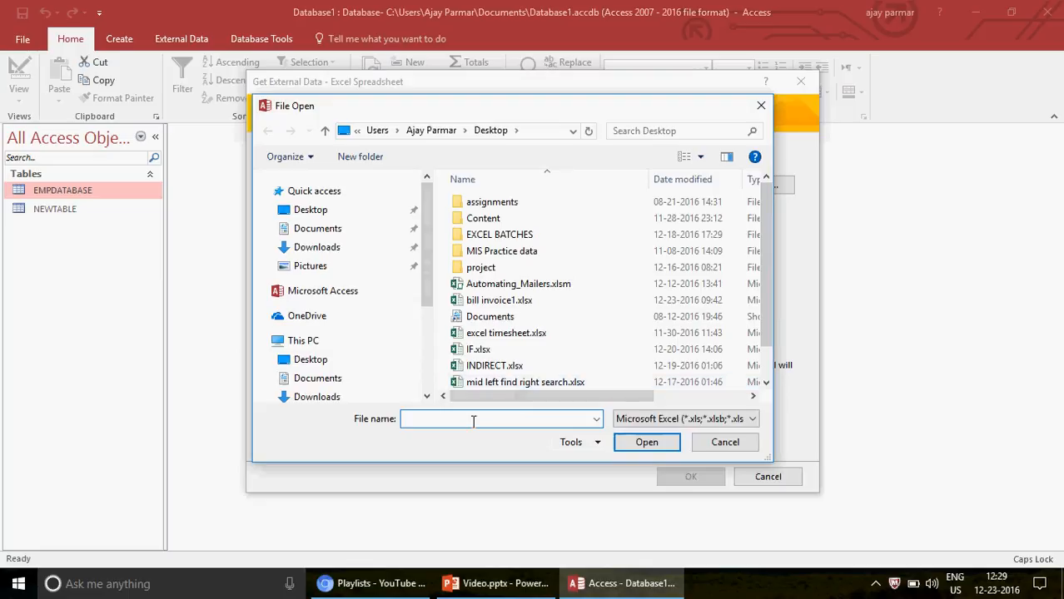
text(TE)
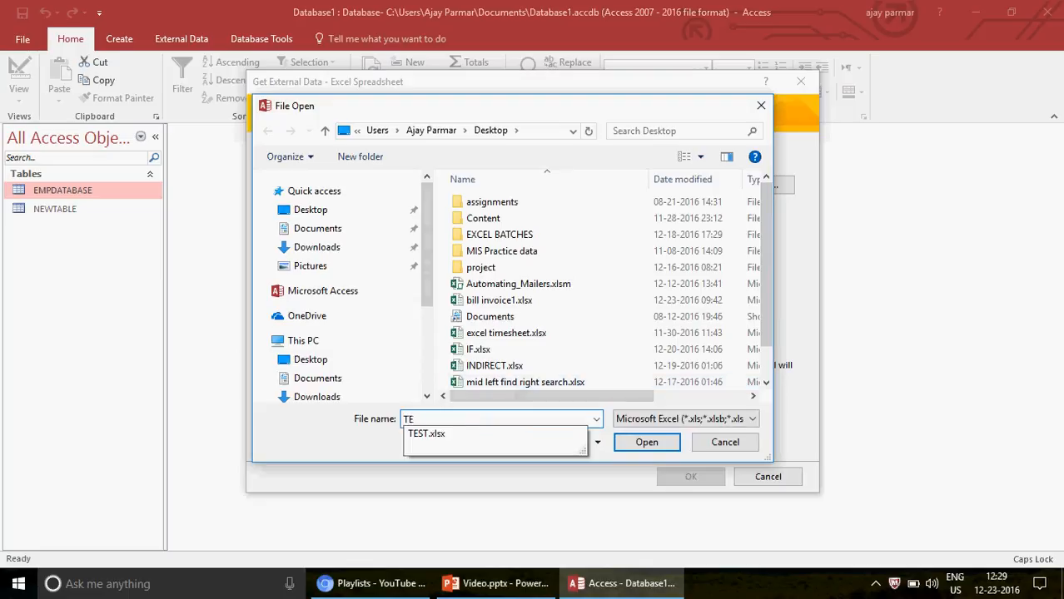
click(486, 438)
click(625, 450)
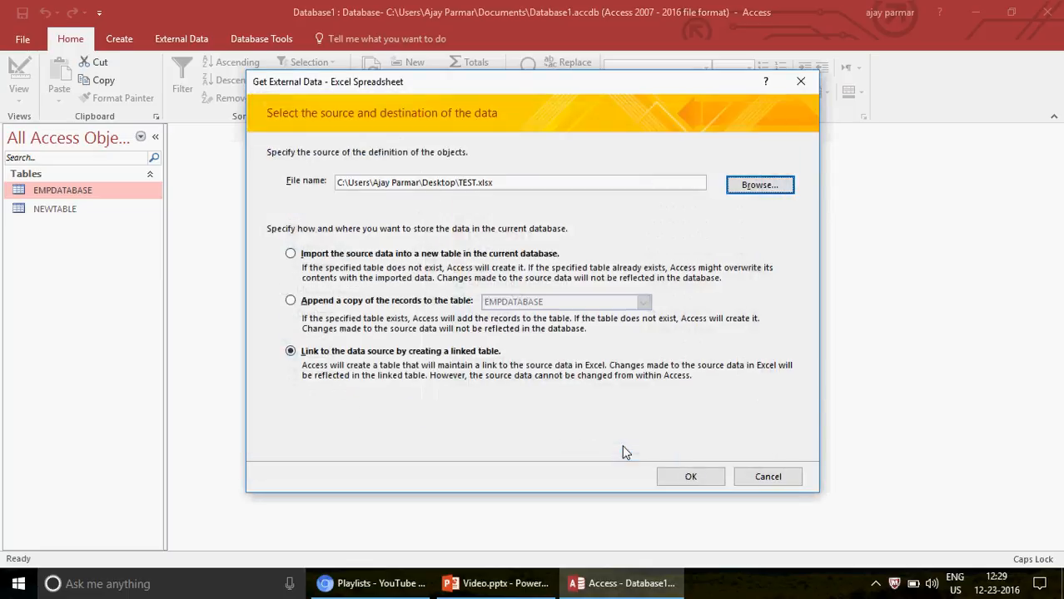
click(688, 471)
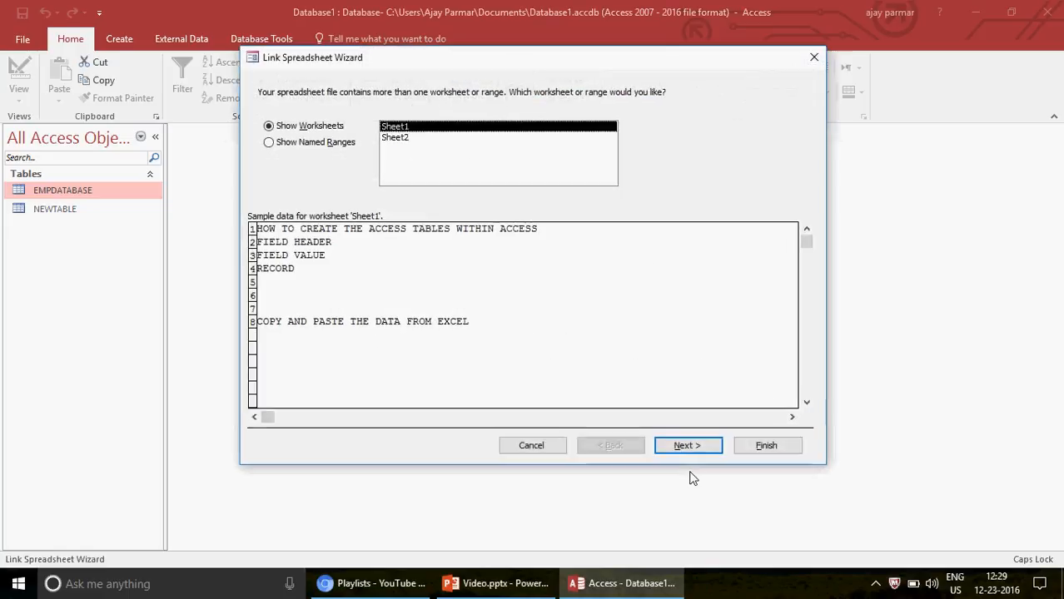
Step: Link worksheet Sheet2 with its first row as column headings, keeping Sheet2 as the linked table name
click(396, 139)
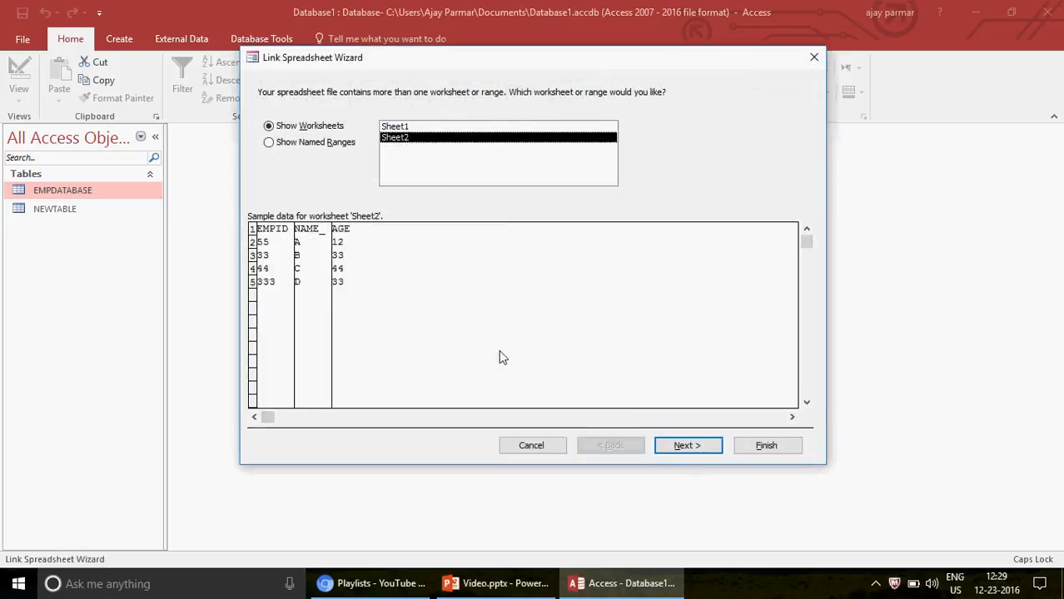
click(688, 445)
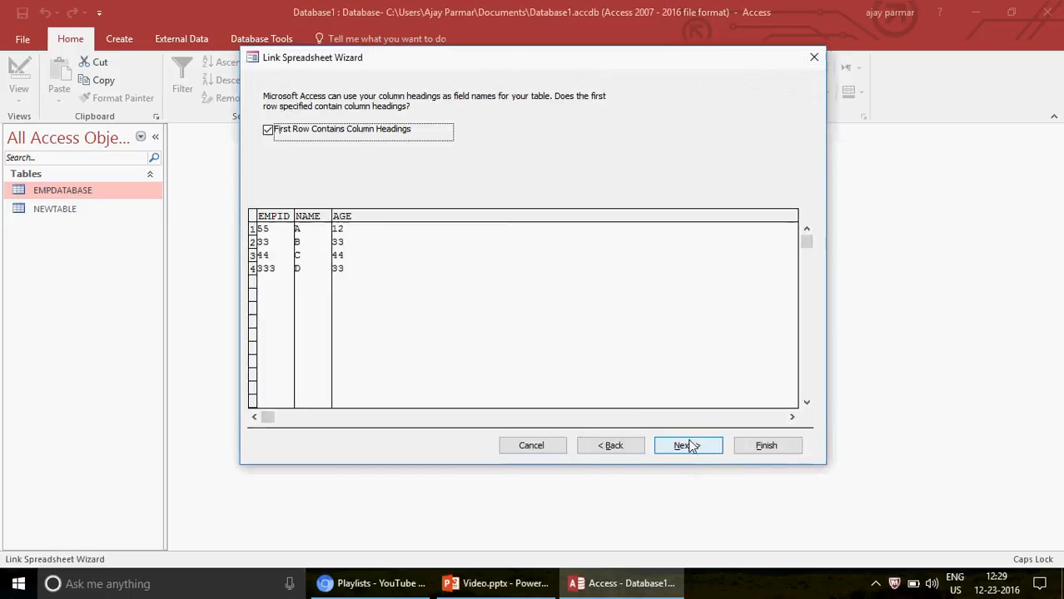
click(688, 446)
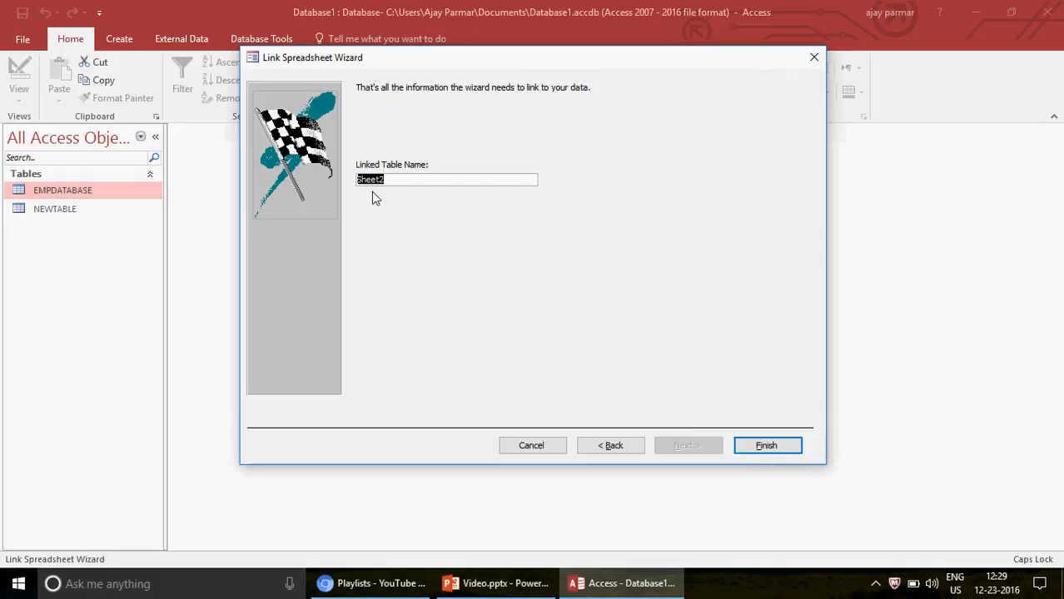
click(788, 447)
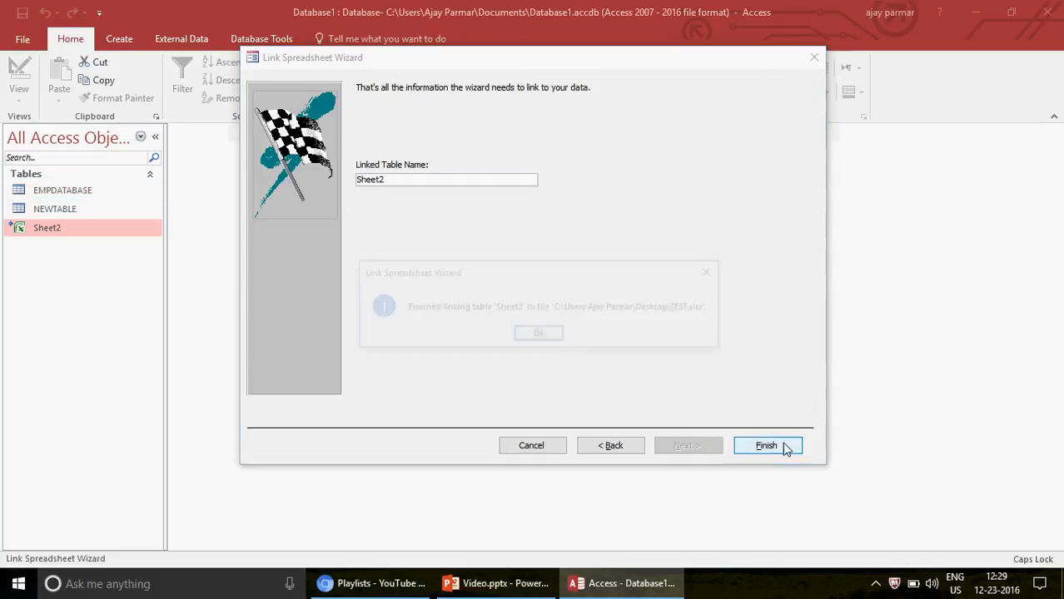
click(541, 338)
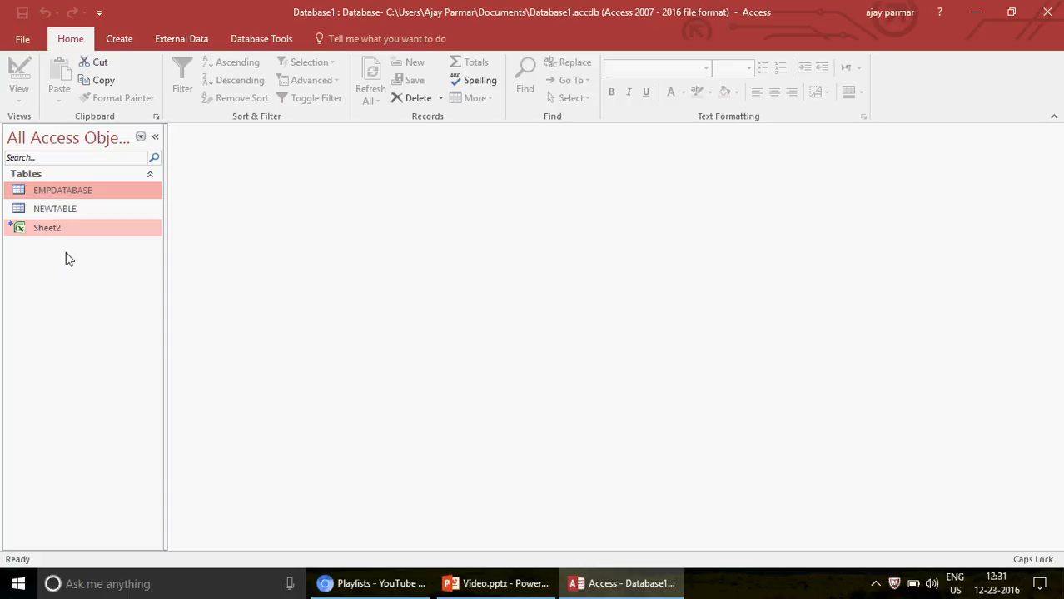
Step: Try to open TEST.xlsx in Excel while the linked Sheet2 table is open, and return to Access to close that table
double_click(59, 234)
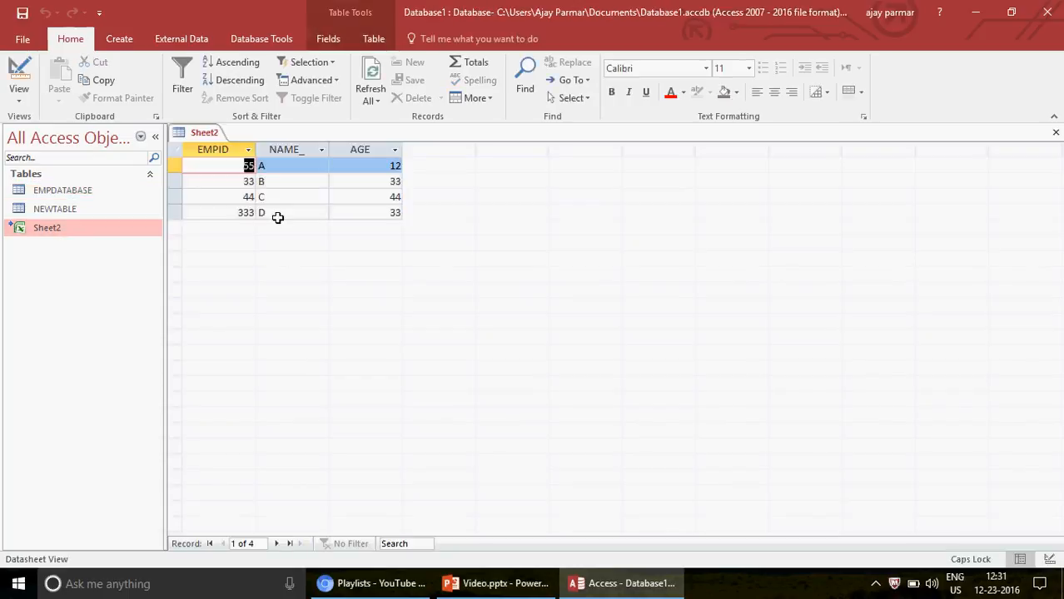
key(super+d)
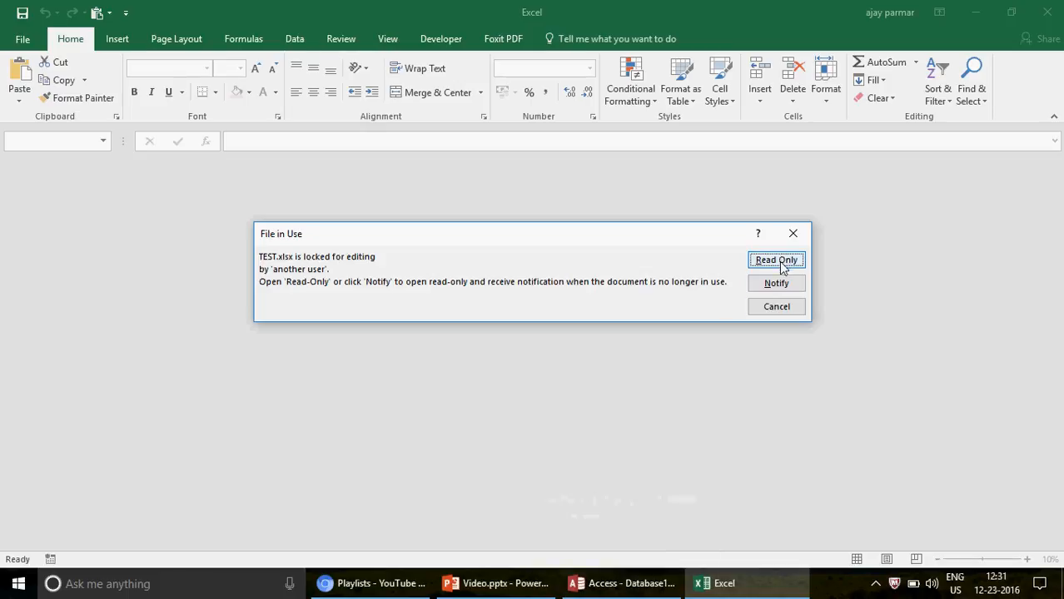
click(777, 308)
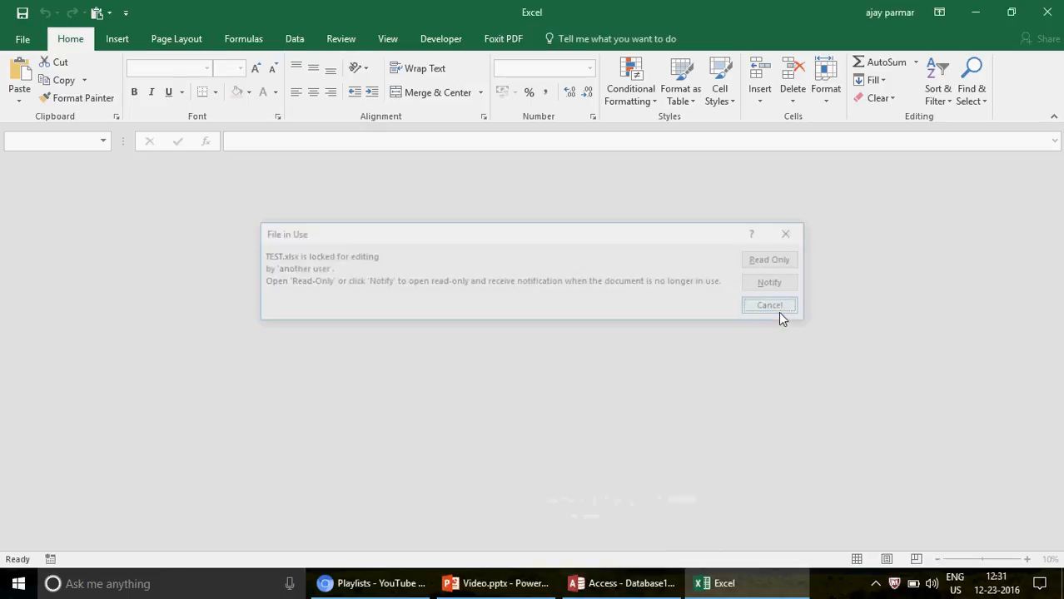
click(1049, 19)
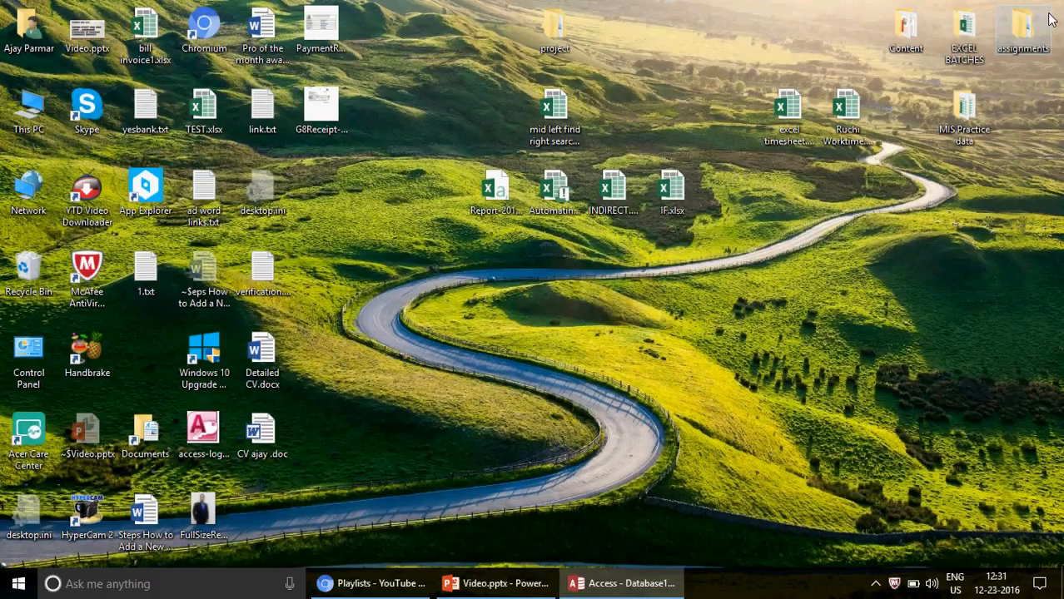
click(640, 587)
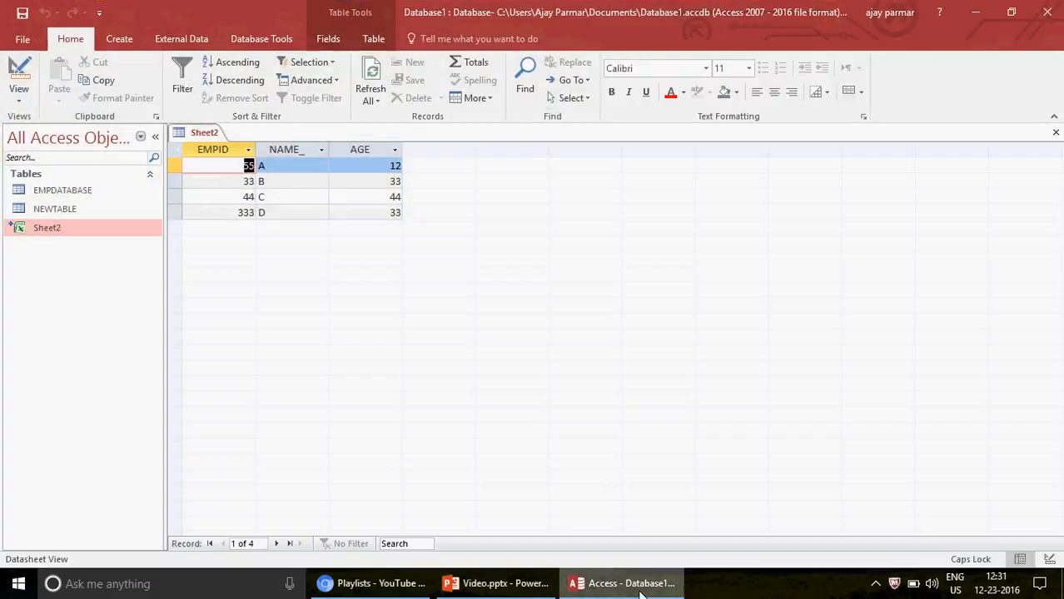
click(1056, 135)
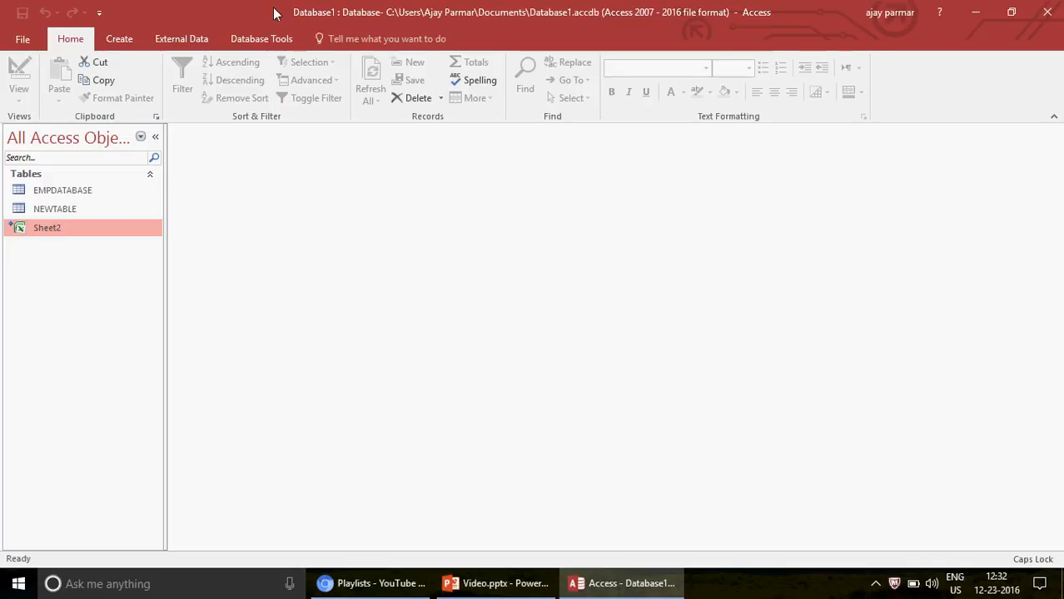
Step: Save the database to the Desktop as Database1.accdb in the default Access format, enable its content, and close Access
click(24, 42)
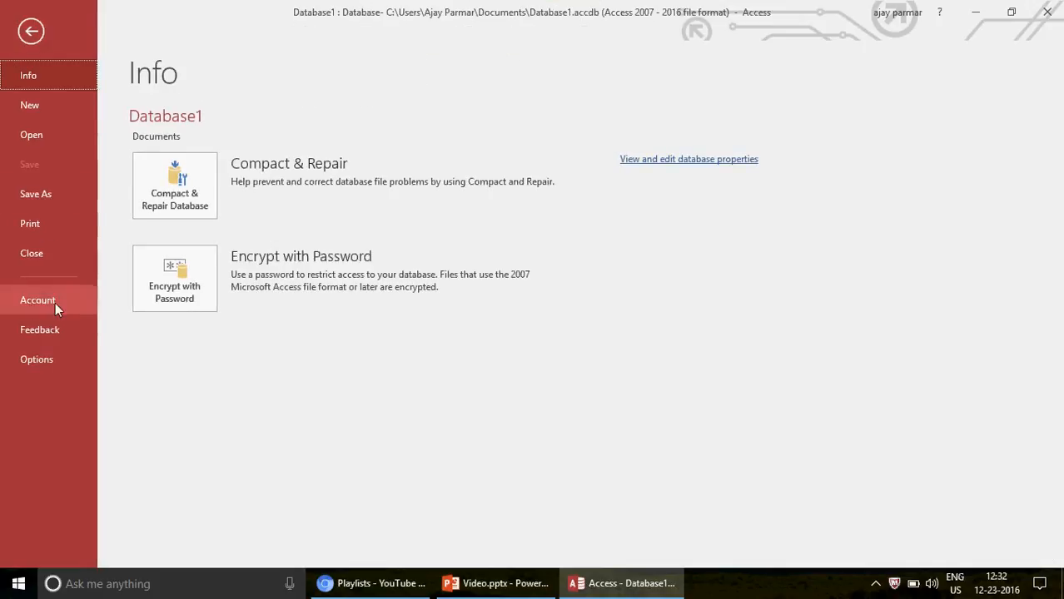
click(49, 194)
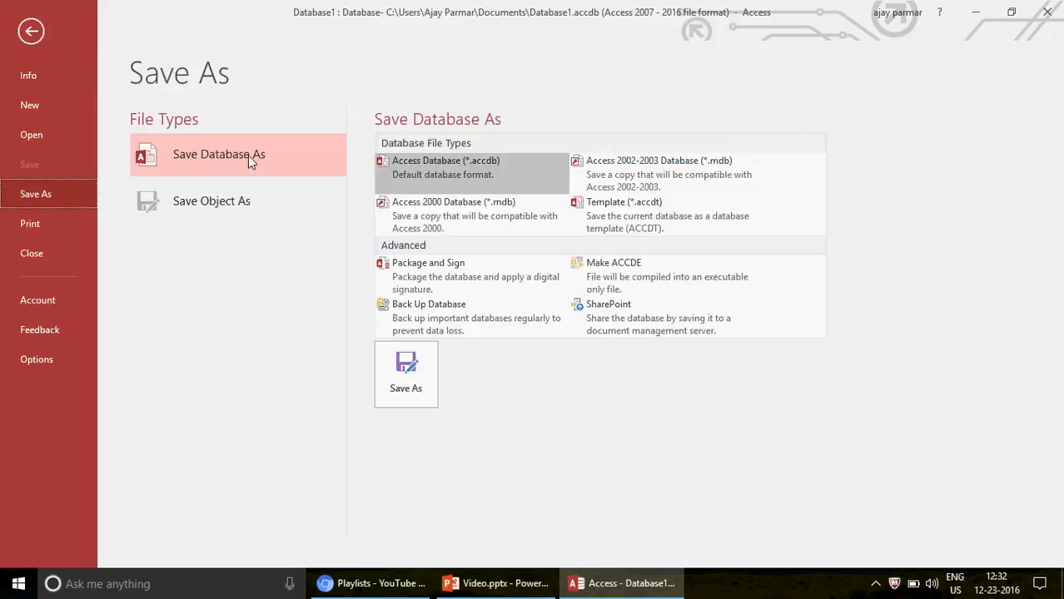
click(251, 158)
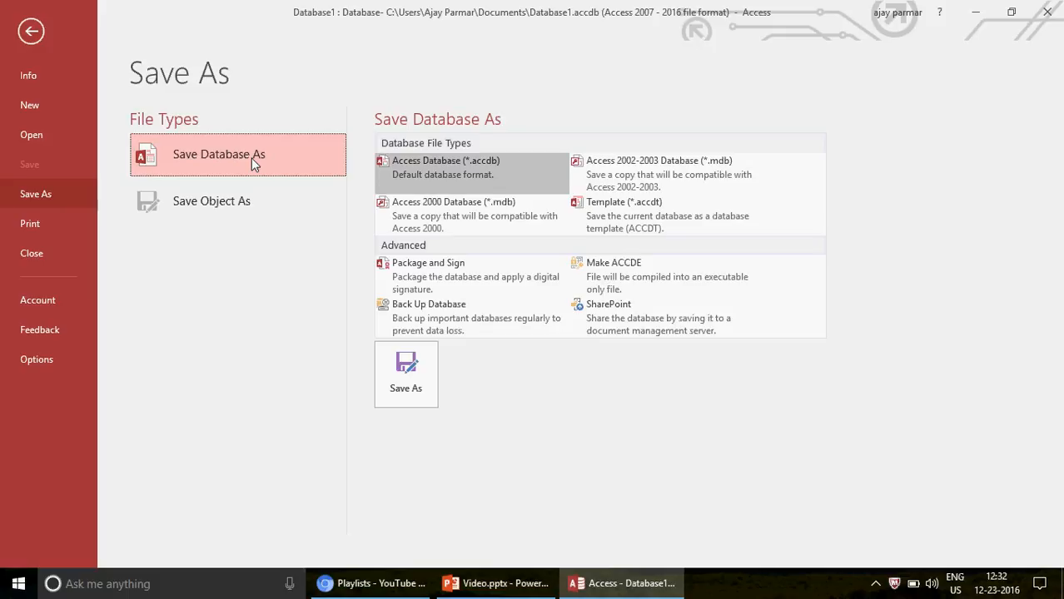
click(418, 389)
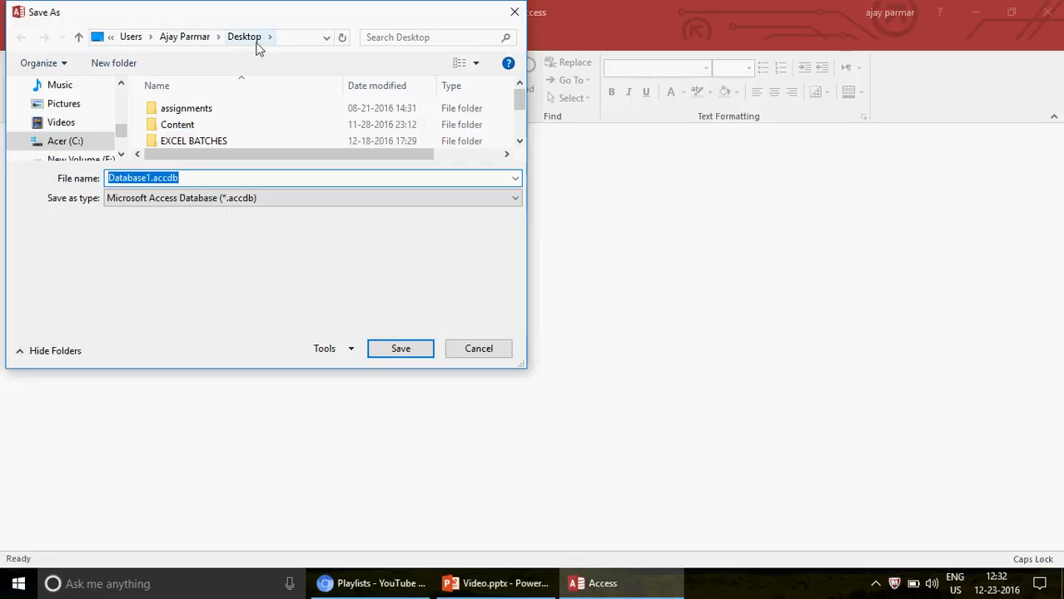
click(397, 346)
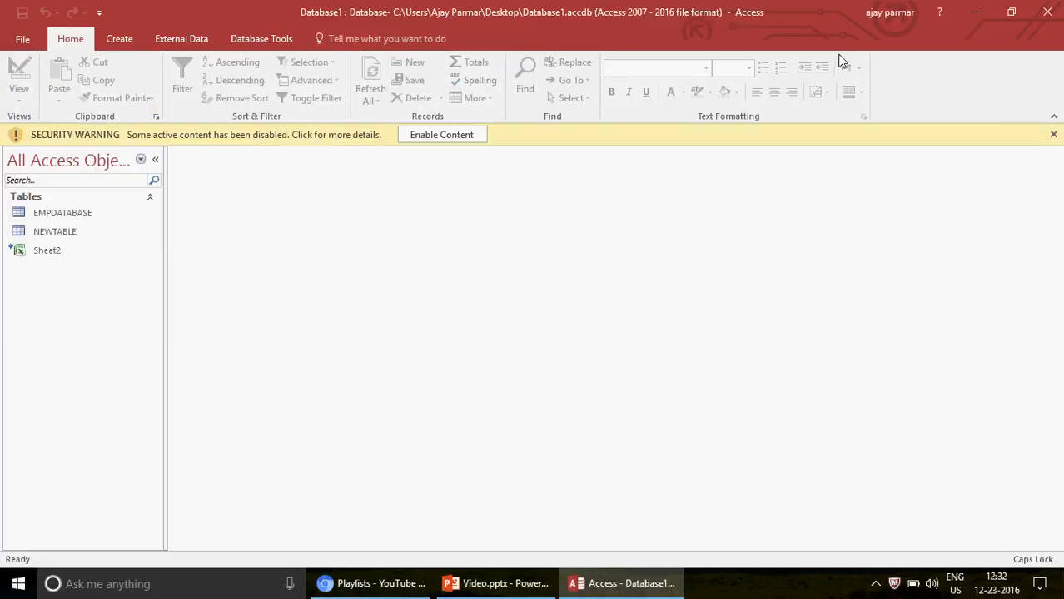
click(439, 138)
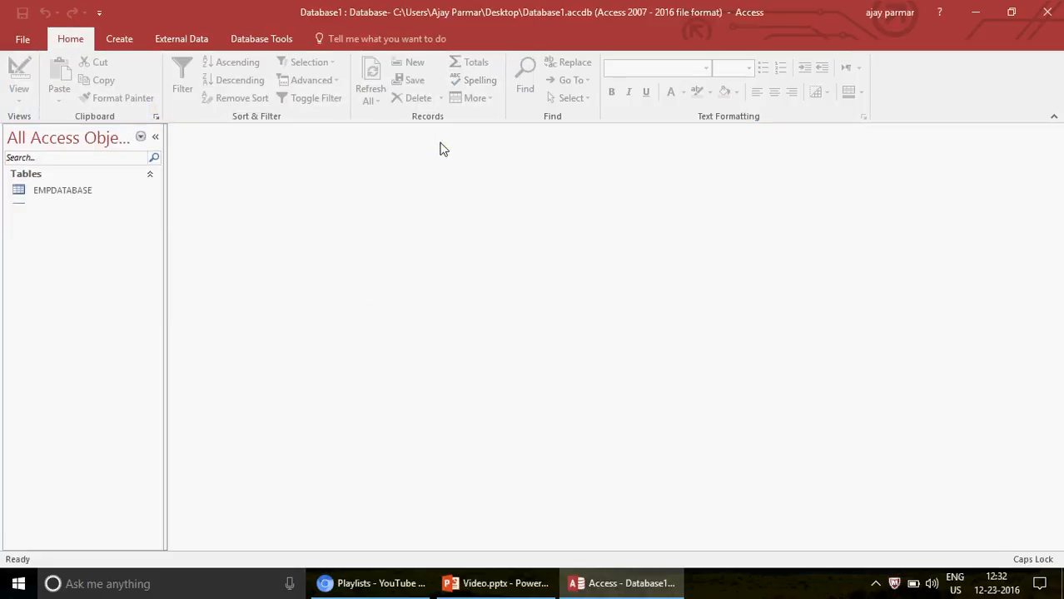
click(1045, 15)
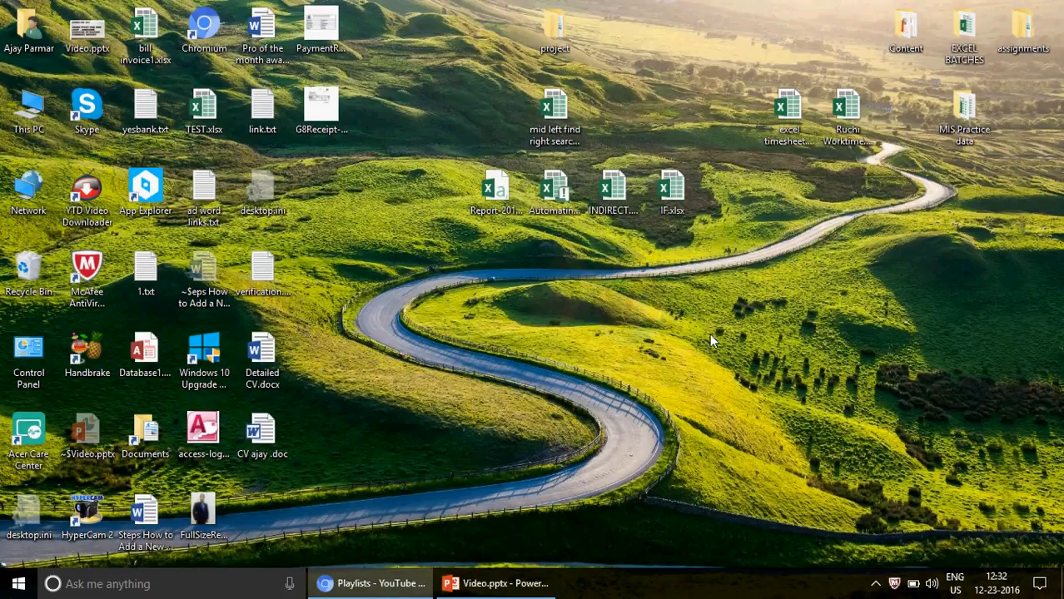
Step: Open Desktop file TEST.xlsx, replace the entries in D2:D4 of Sheet2 with employee first names, and close the workbook with its changes saved
double_click(204, 113)
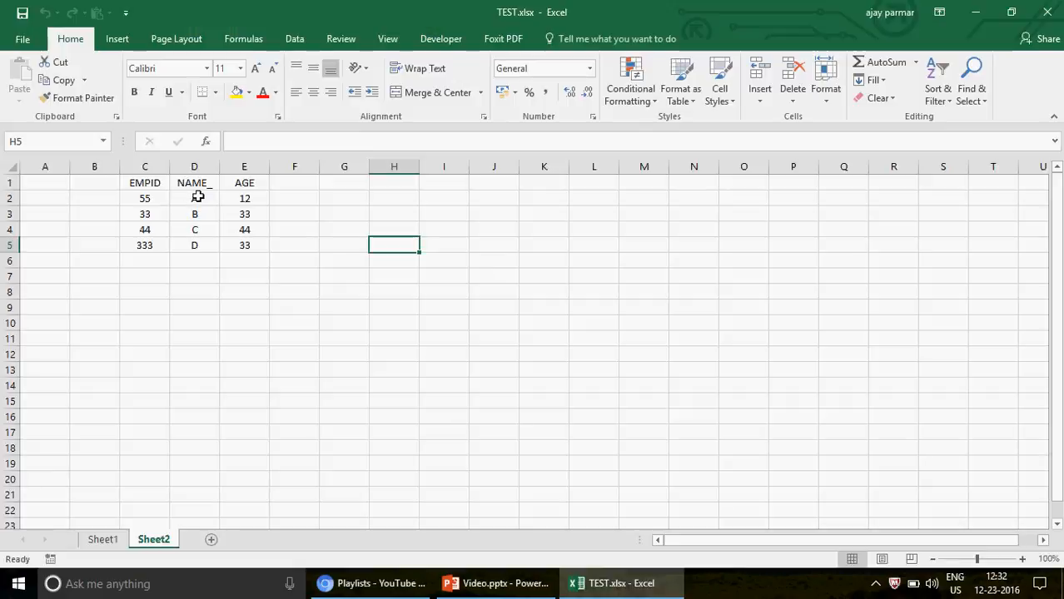
click(197, 197)
text(AJAY)
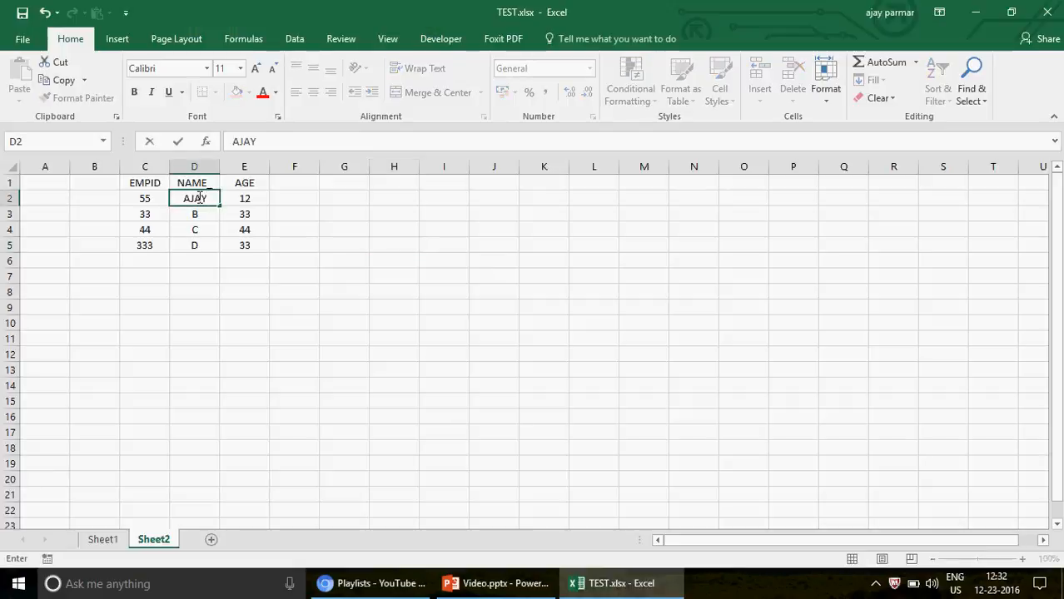
key(Return)
text(ALAN)
key(Return)
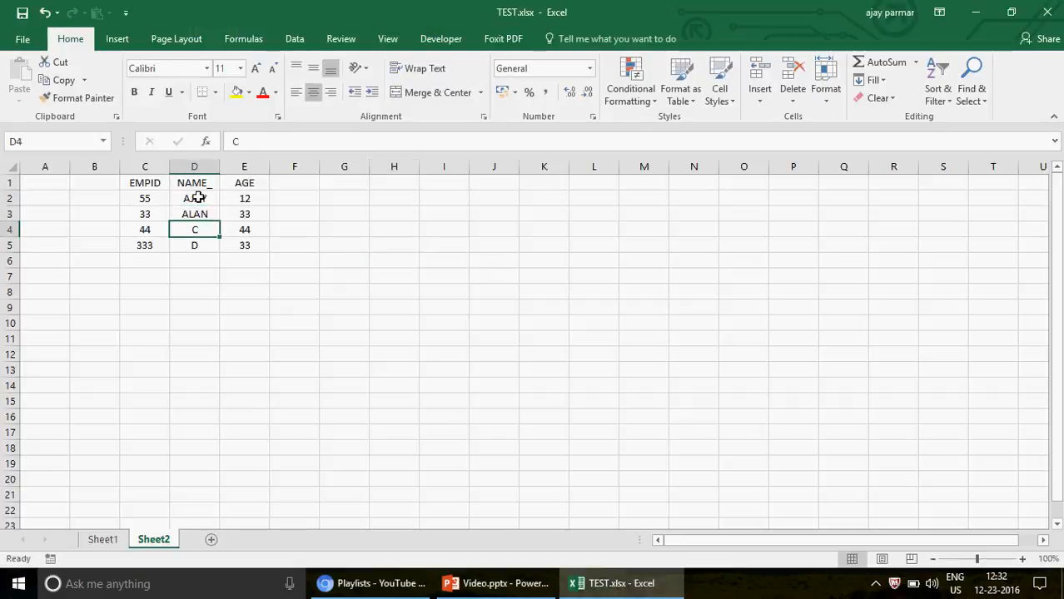
text(YUSUF)
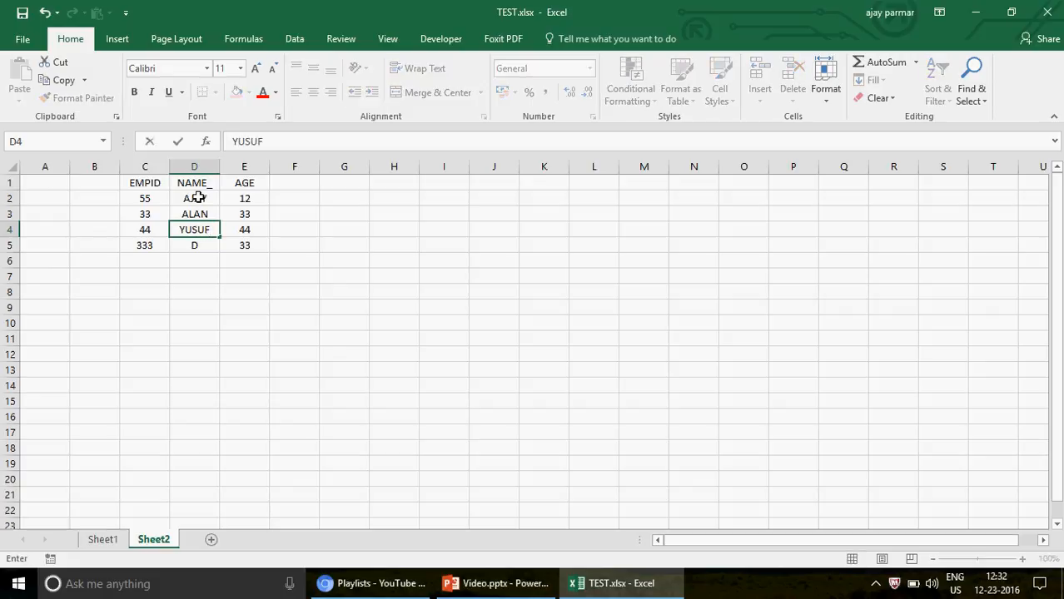
key(Return)
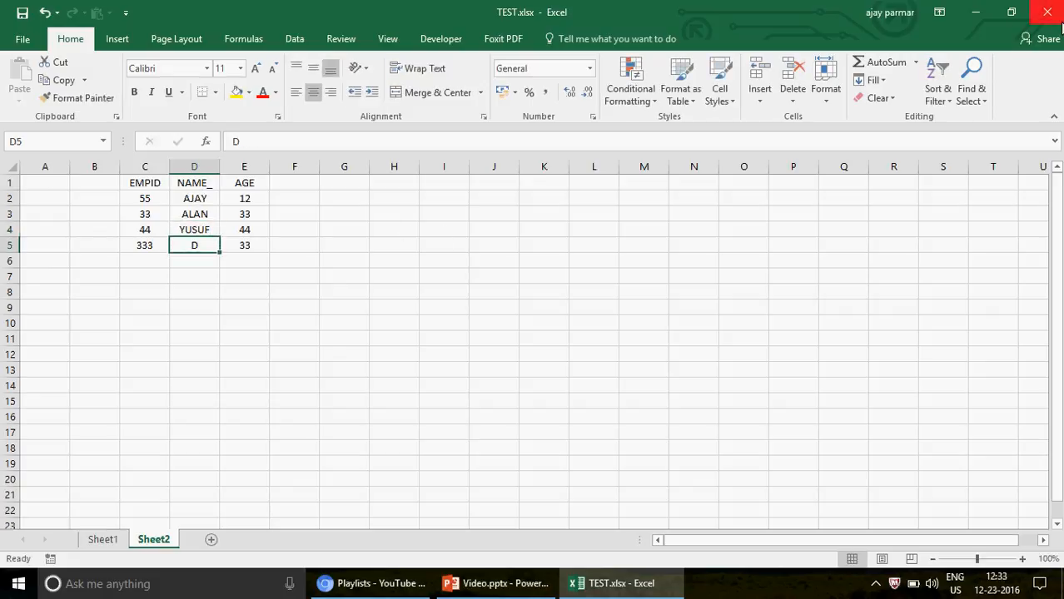
click(1047, 12)
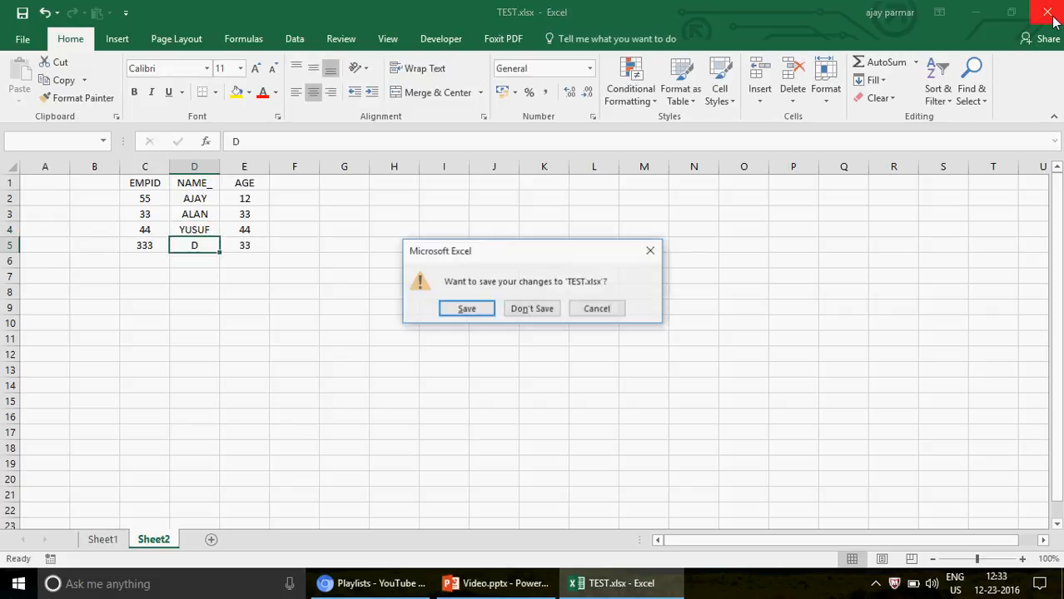
click(465, 308)
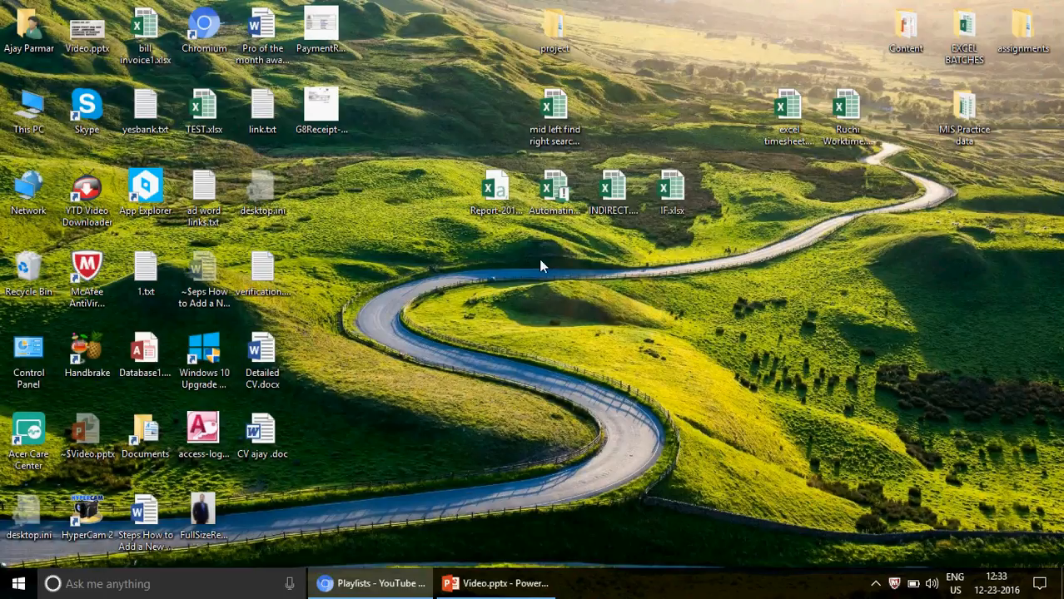
Step: Reopen Database1.accdb from the Desktop in Access and display its linked Sheet2 table
click(556, 191)
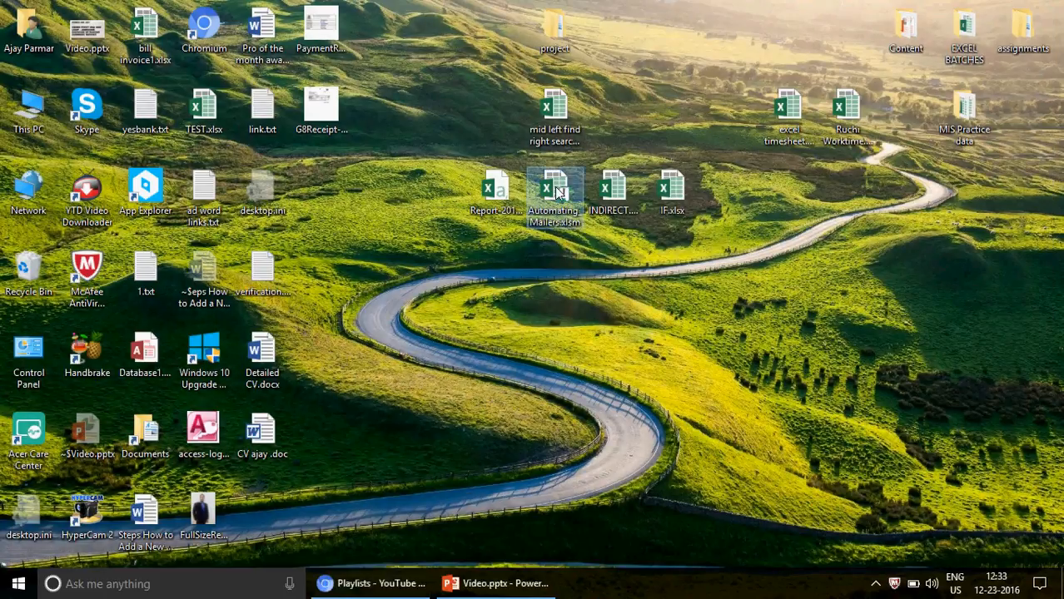
key(a)
key(d)
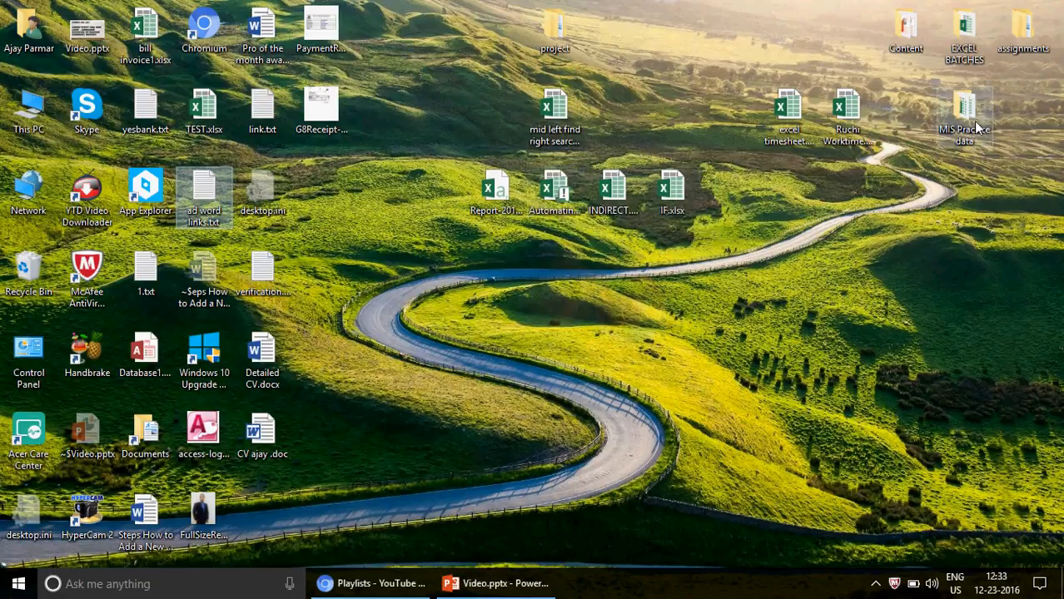
double_click(153, 355)
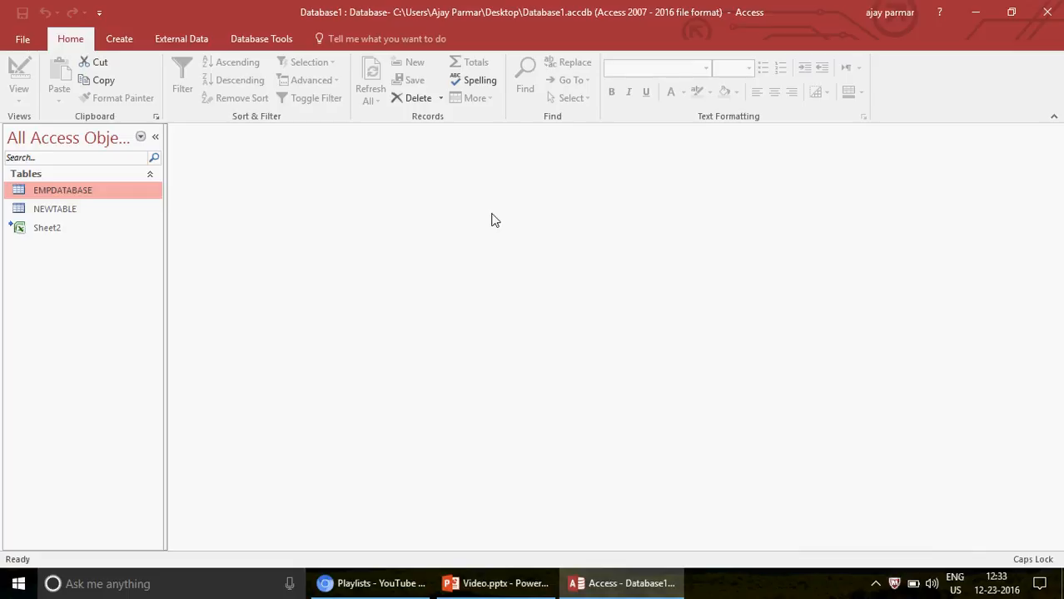
double_click(55, 231)
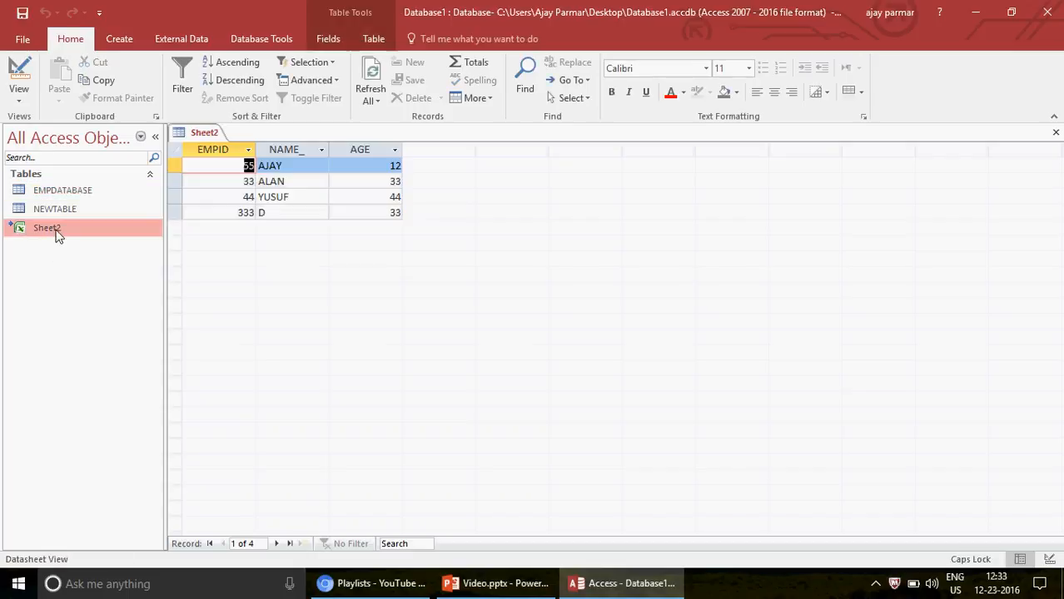
Step: Examine the NAME_ column and the full set of records in linked table Sheet2, and close the table and Access
click(300, 149)
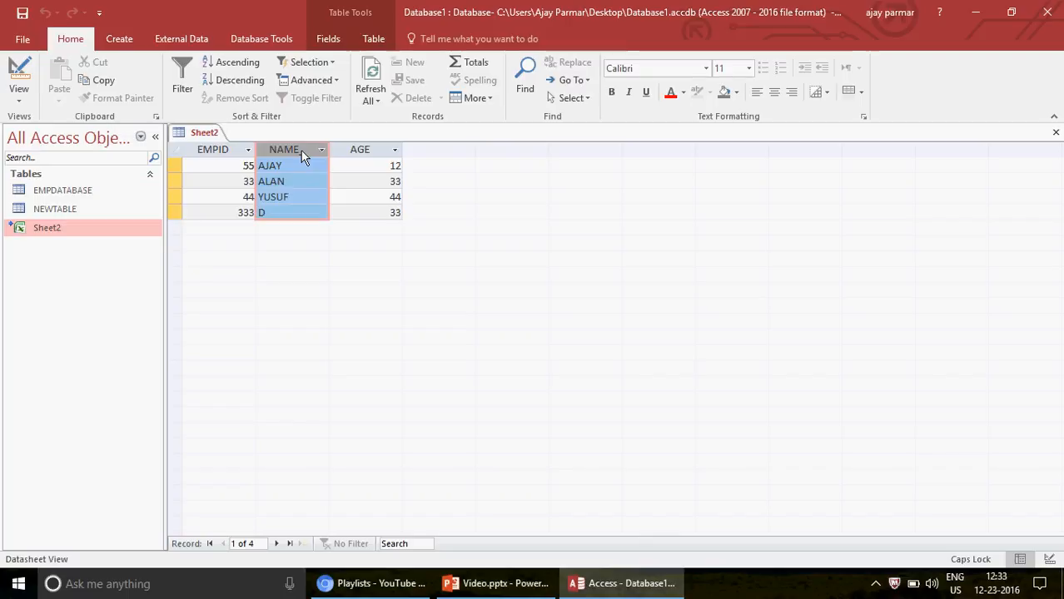
click(172, 152)
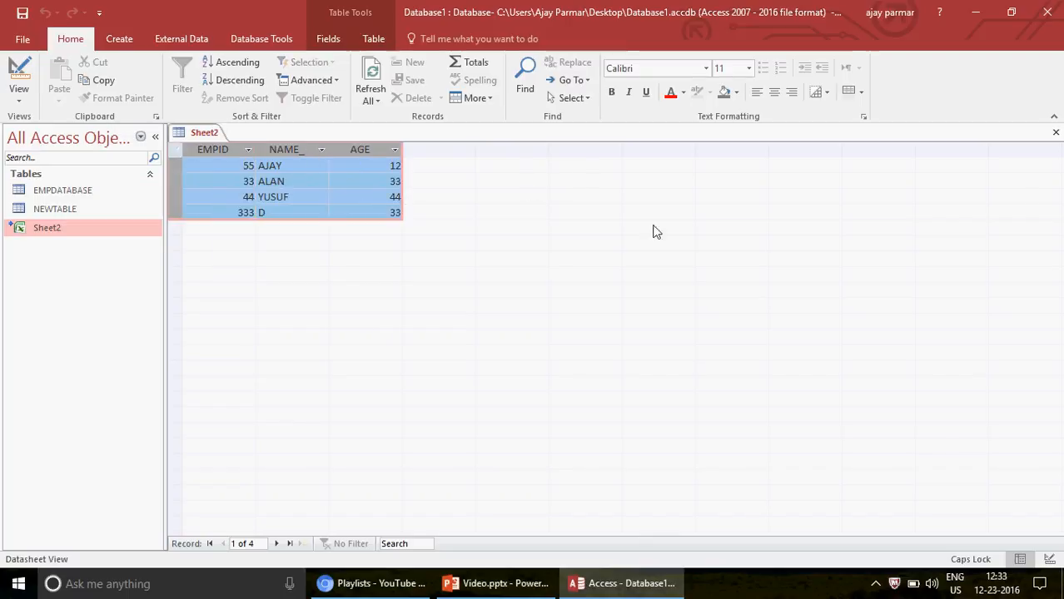
click(1056, 135)
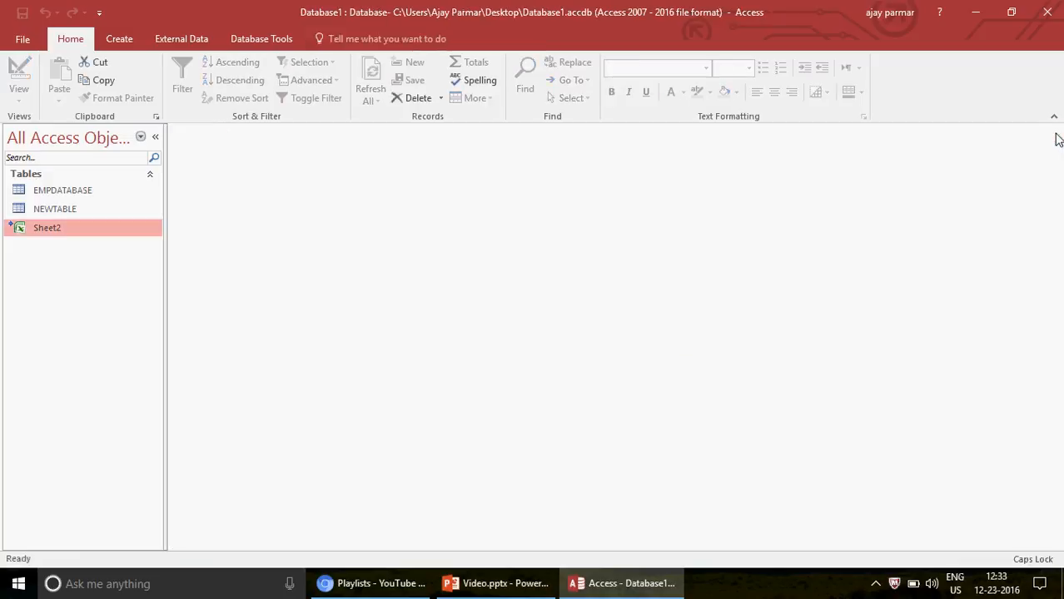
click(1046, 16)
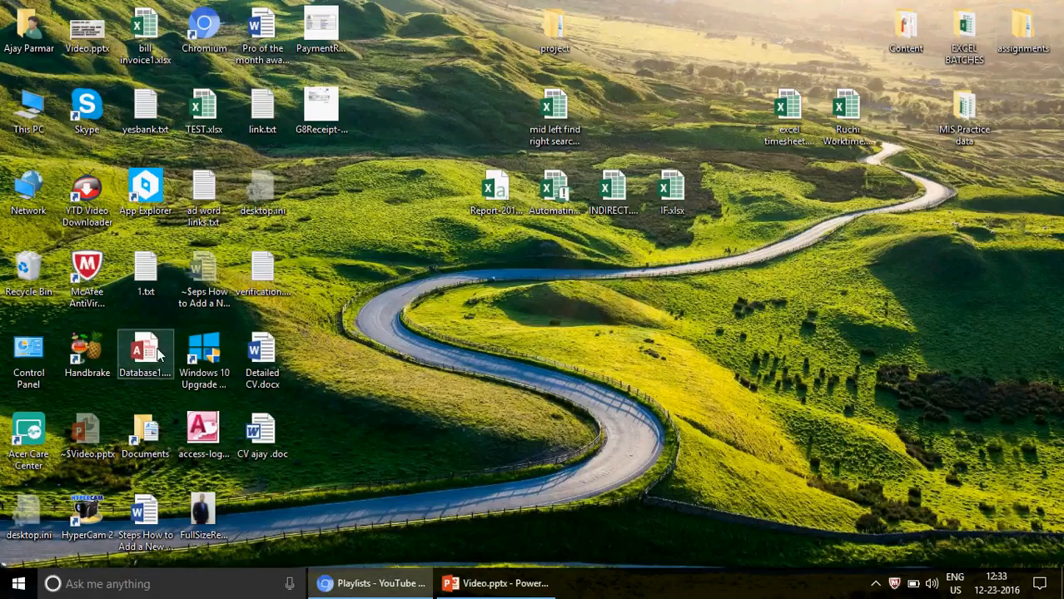
Step: Move Database1.accdb to an empty area in the middle of the Desktop and rename it MYDB.accdb
drag(145, 349, 555, 358)
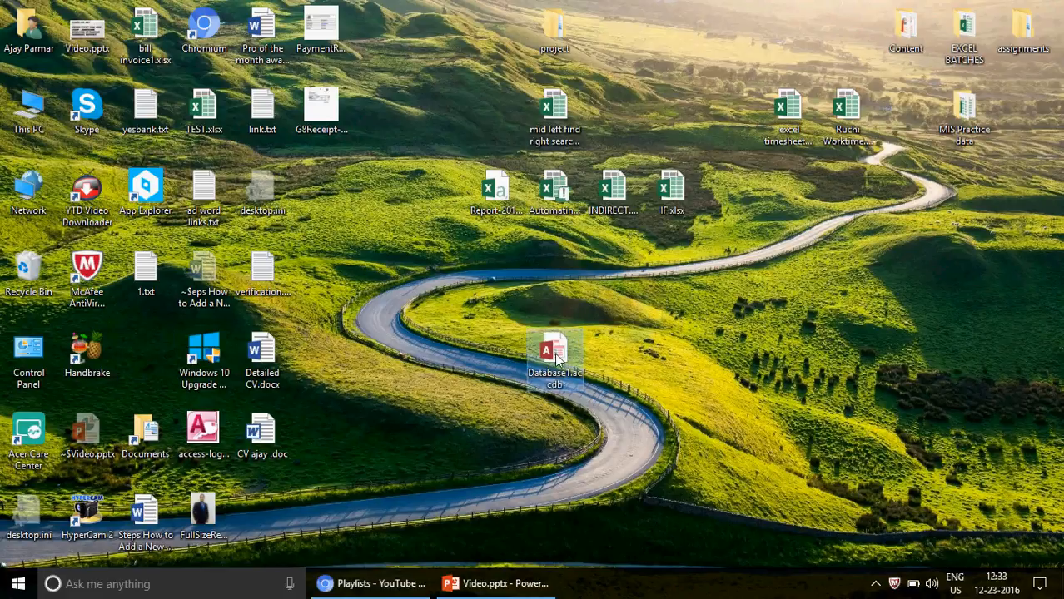
key(F2)
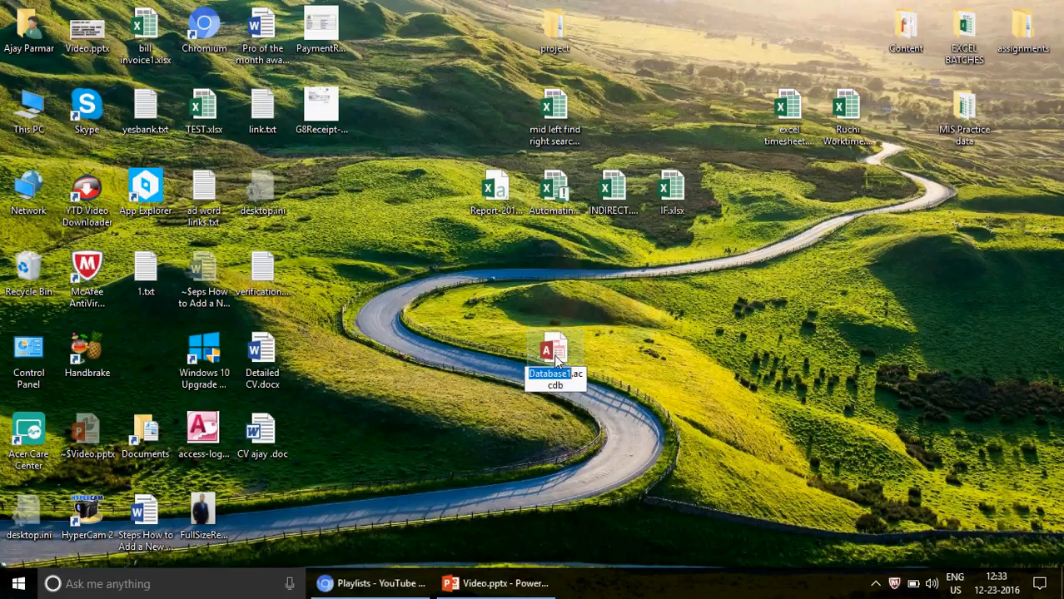
text(MY)
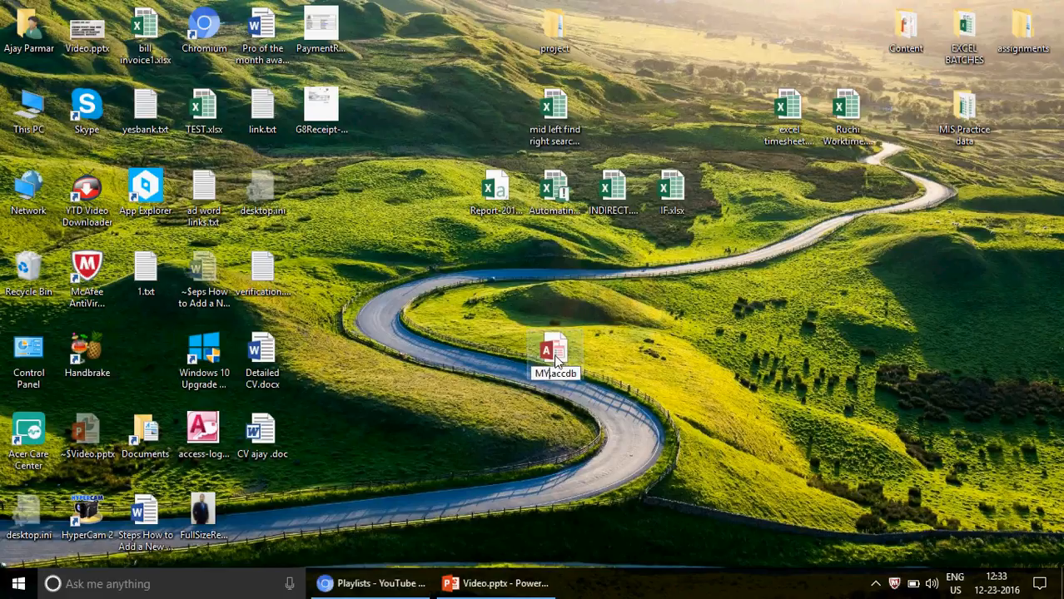
text(DB)
key(Return)
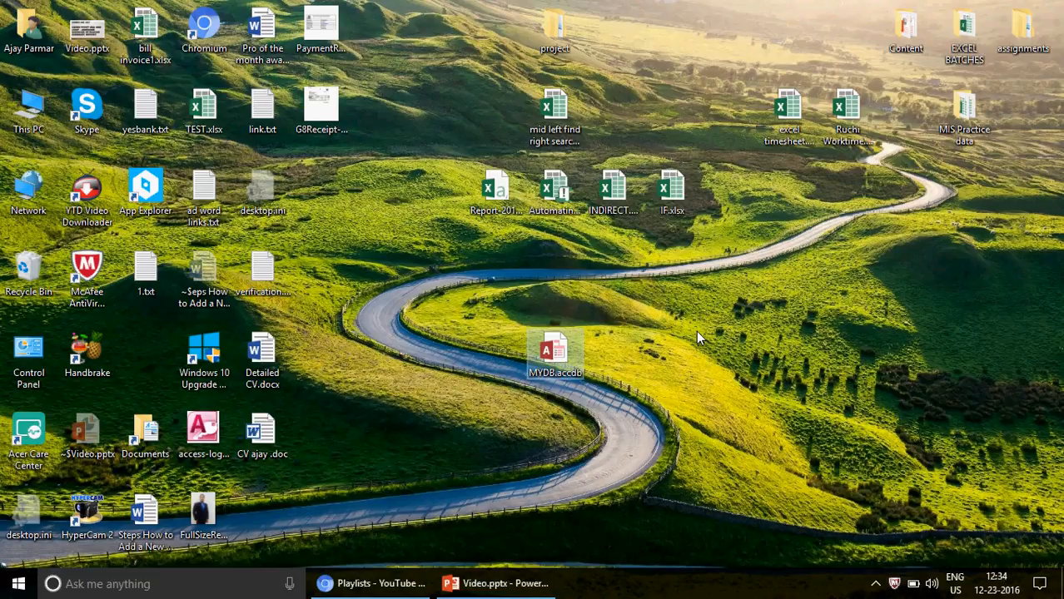
Step: Open the Desktop database MYDB.accdb in Access
double_click(556, 353)
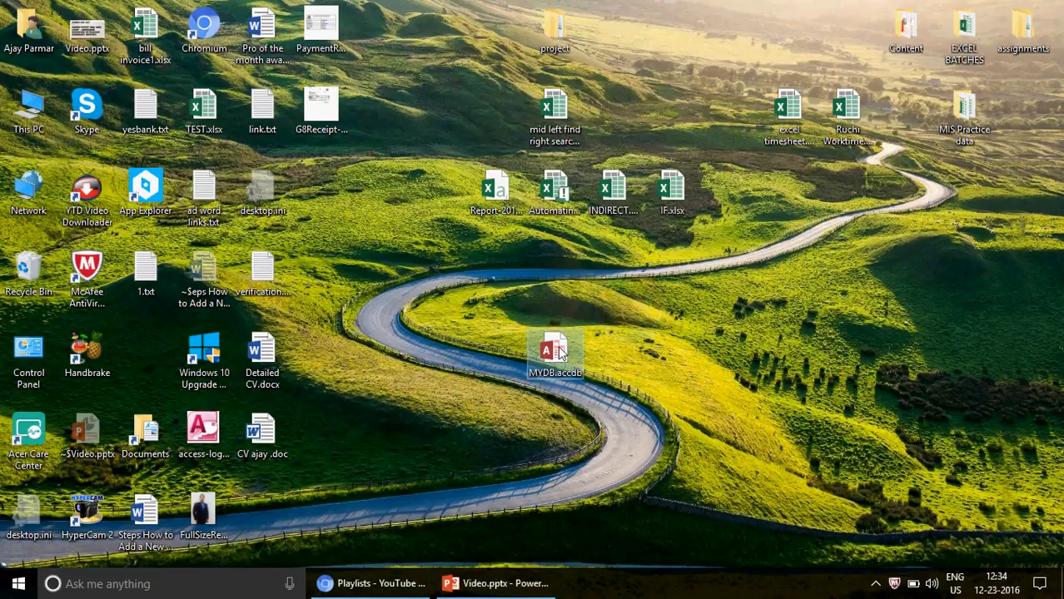